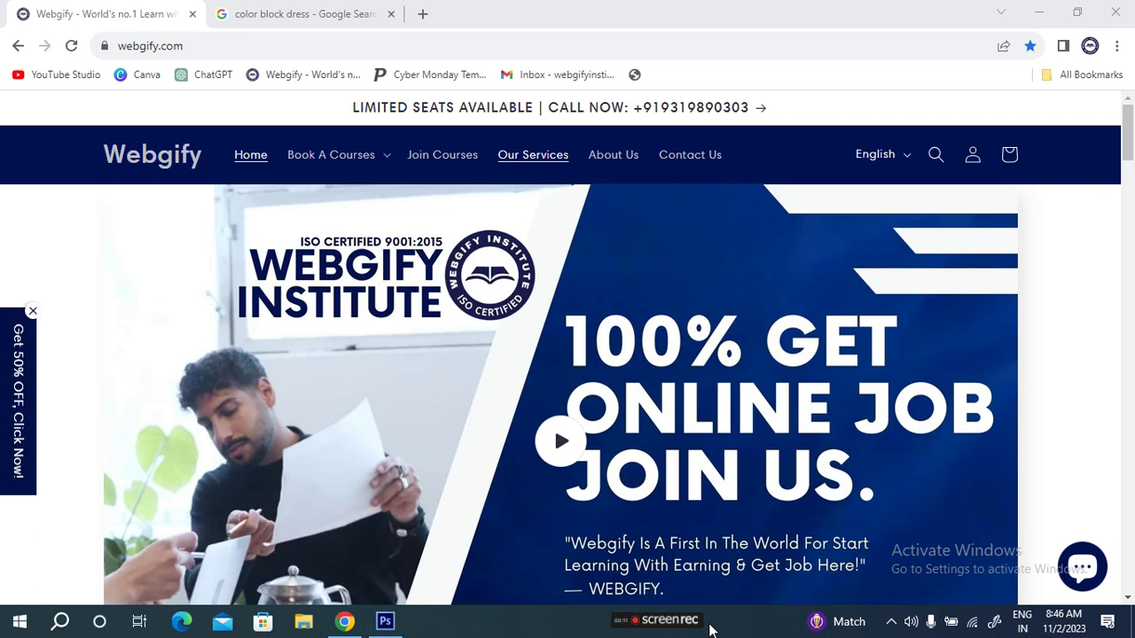
Step: Bring up the 'color block dress' image results and browse through them
key(alt+Tab)
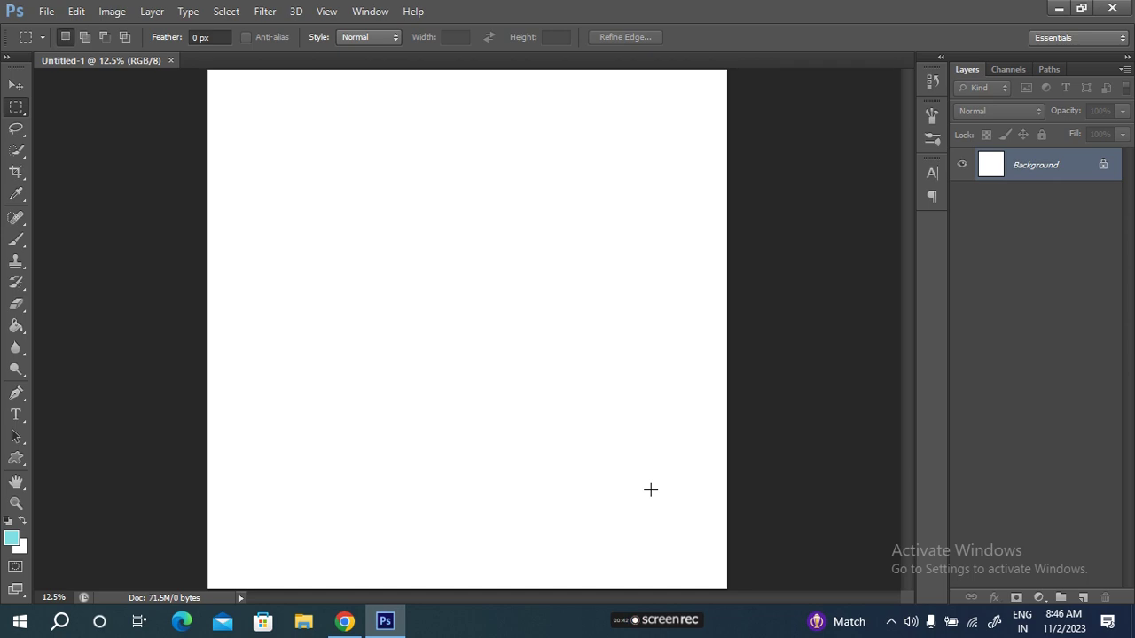
key(alt+Tab)
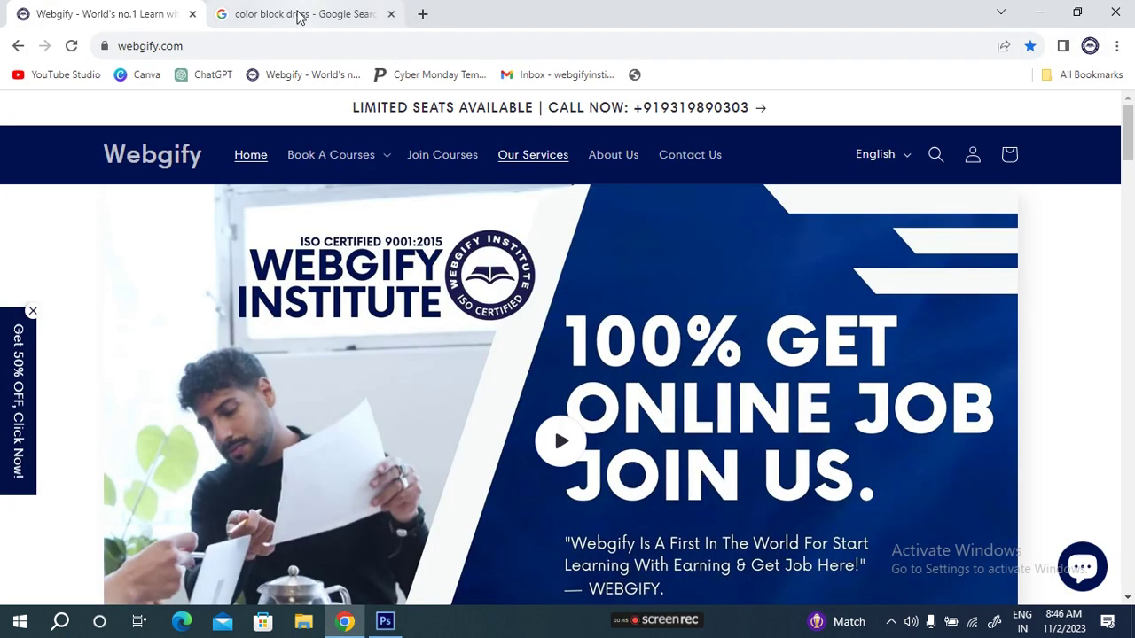
click(299, 14)
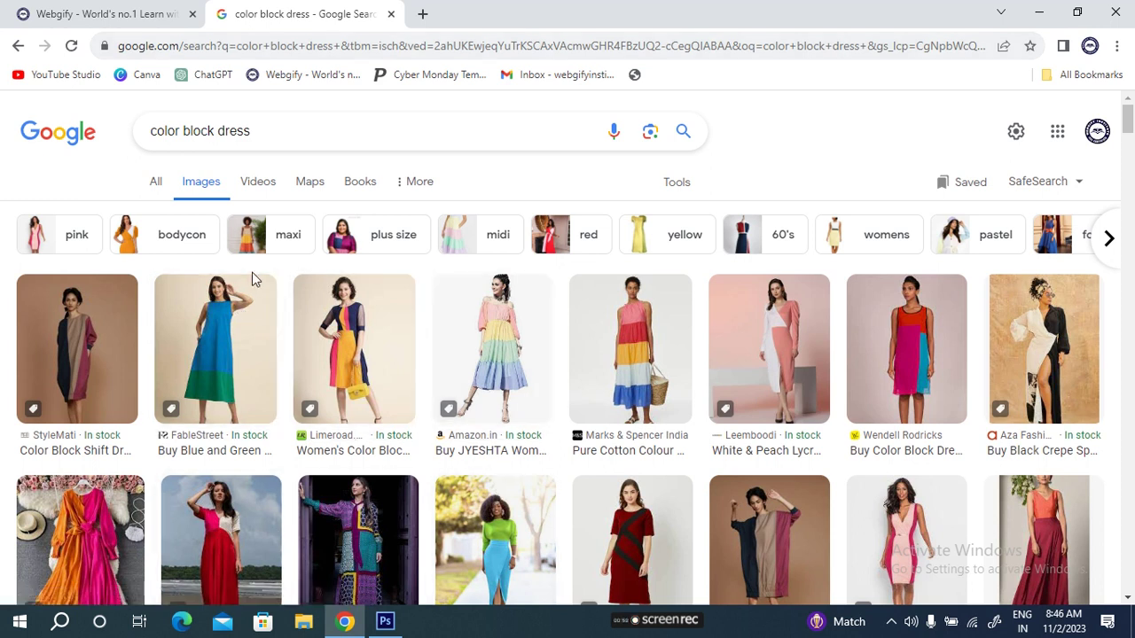
scroll(608, 346, down, 5)
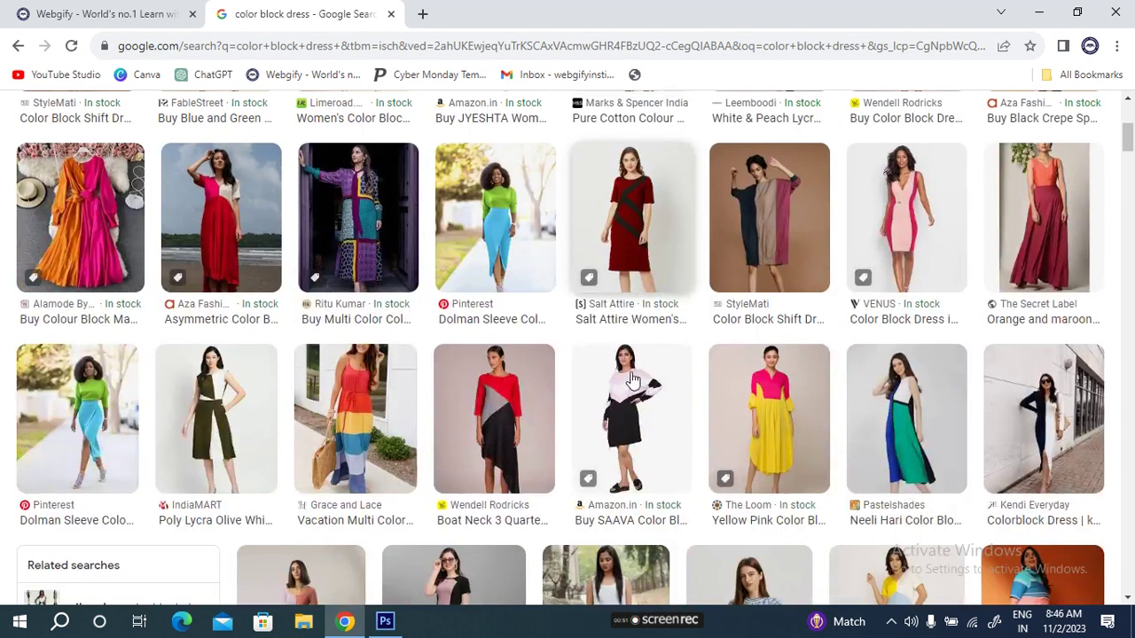
scroll(620, 390, up, 5)
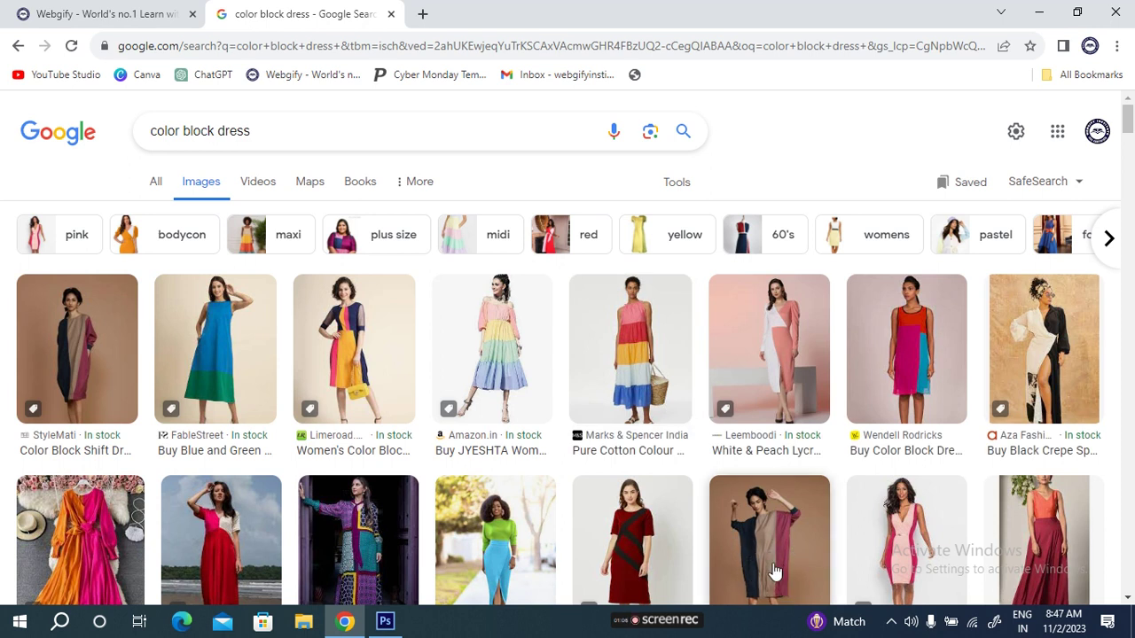
scroll(942, 514, down, 1)
scroll(942, 514, up, 1)
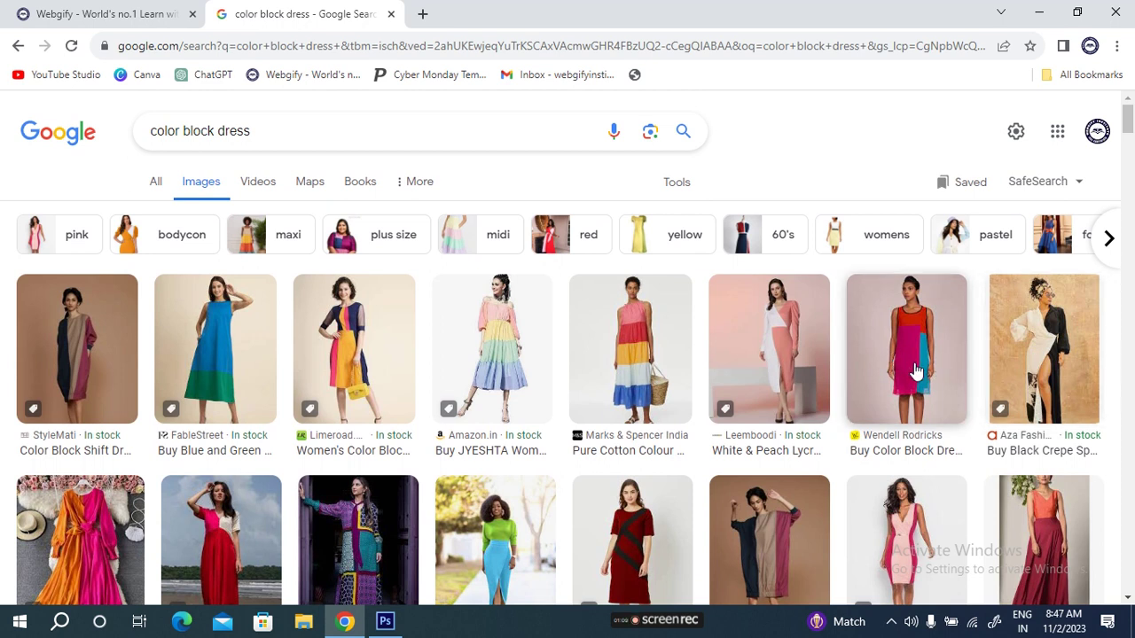
scroll(868, 374, down, 5)
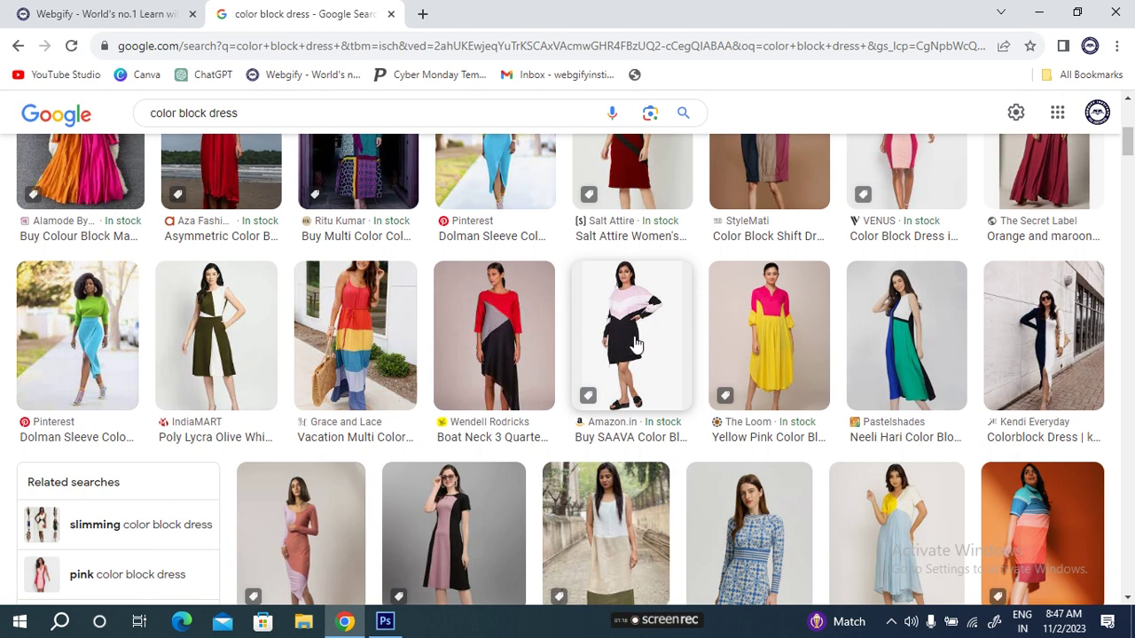
scroll(789, 422, down, 3)
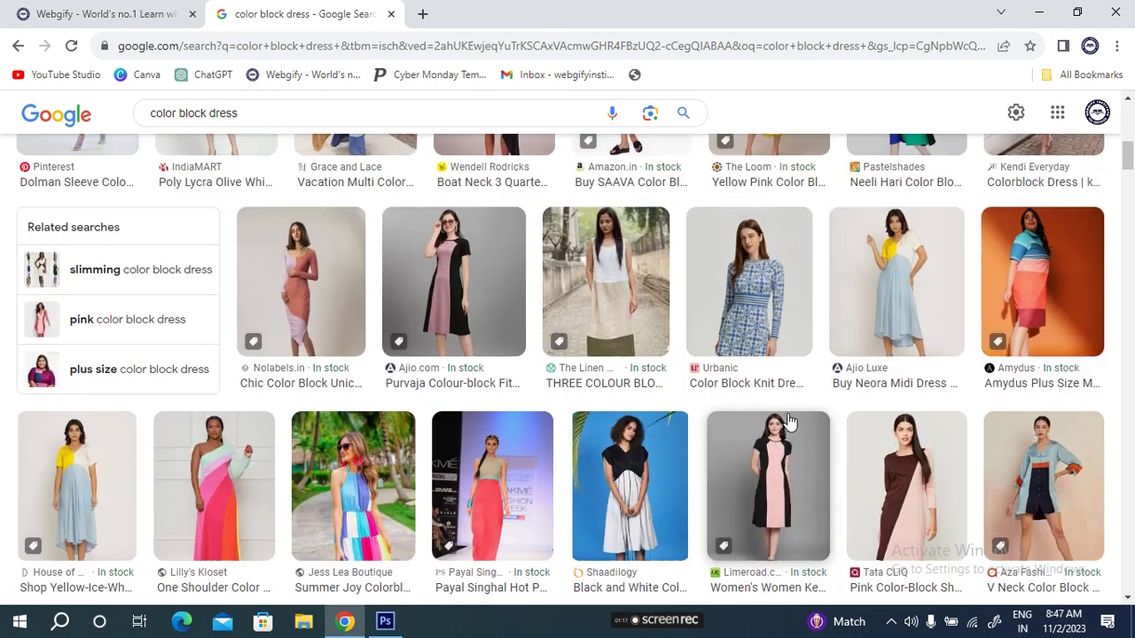
scroll(718, 422, up, 4)
scroll(643, 424, up, 5)
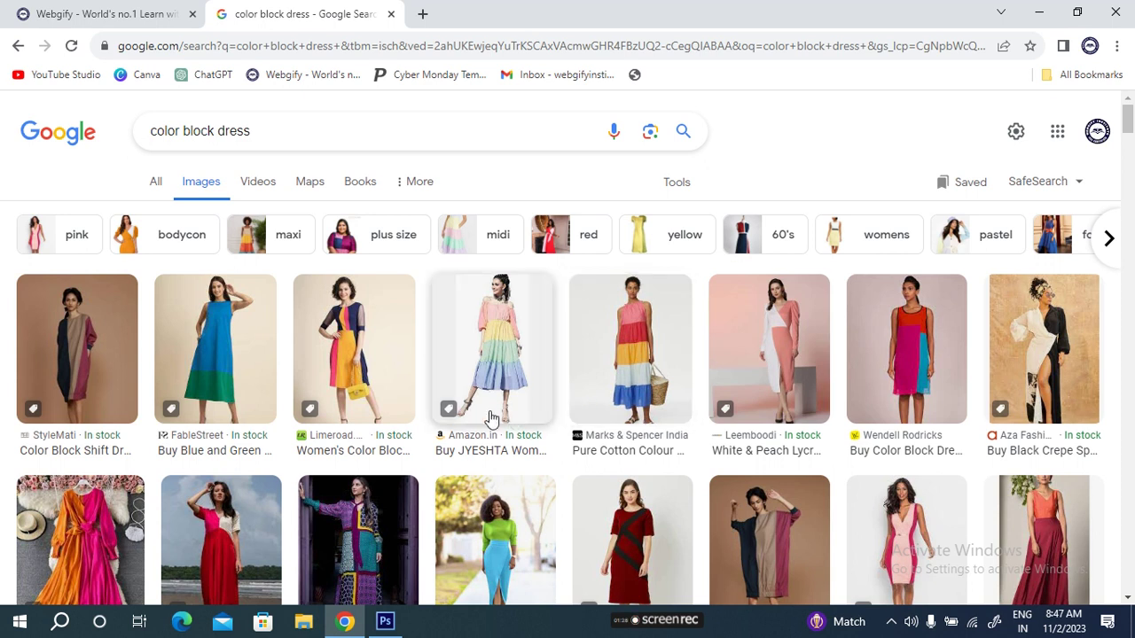
scroll(833, 390, down, 2)
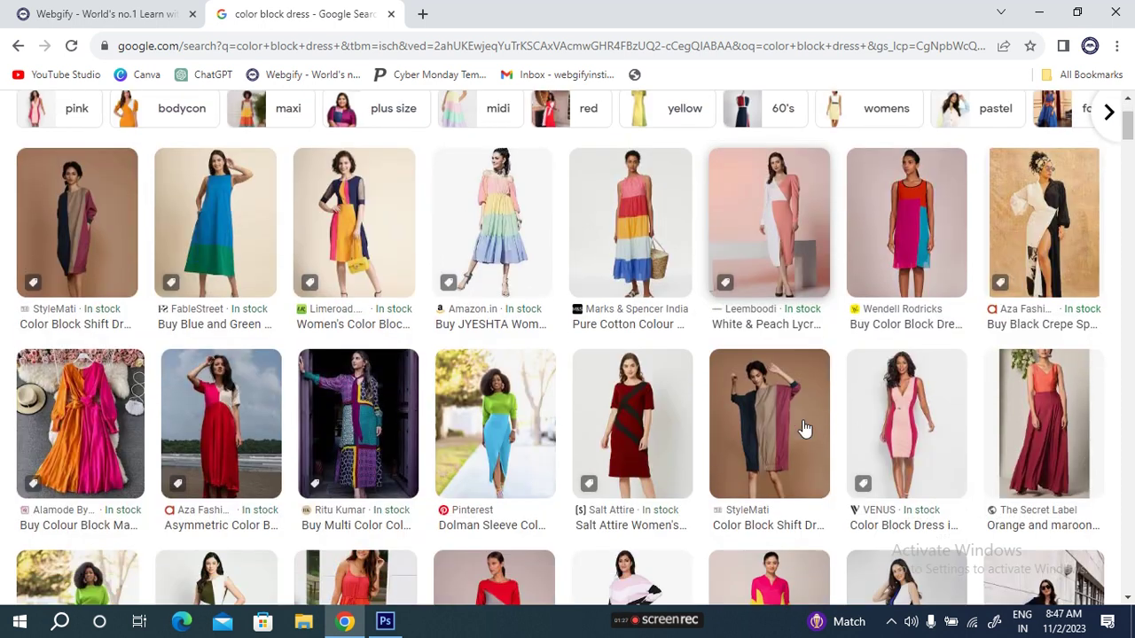
scroll(803, 429, down, 2)
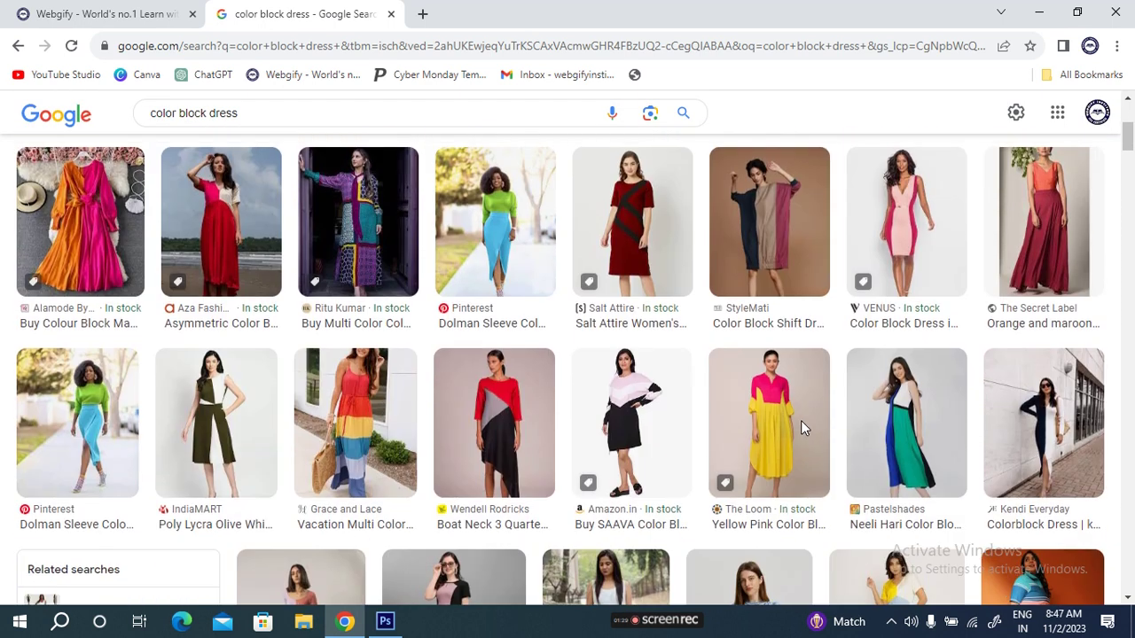
scroll(789, 430, down, 3)
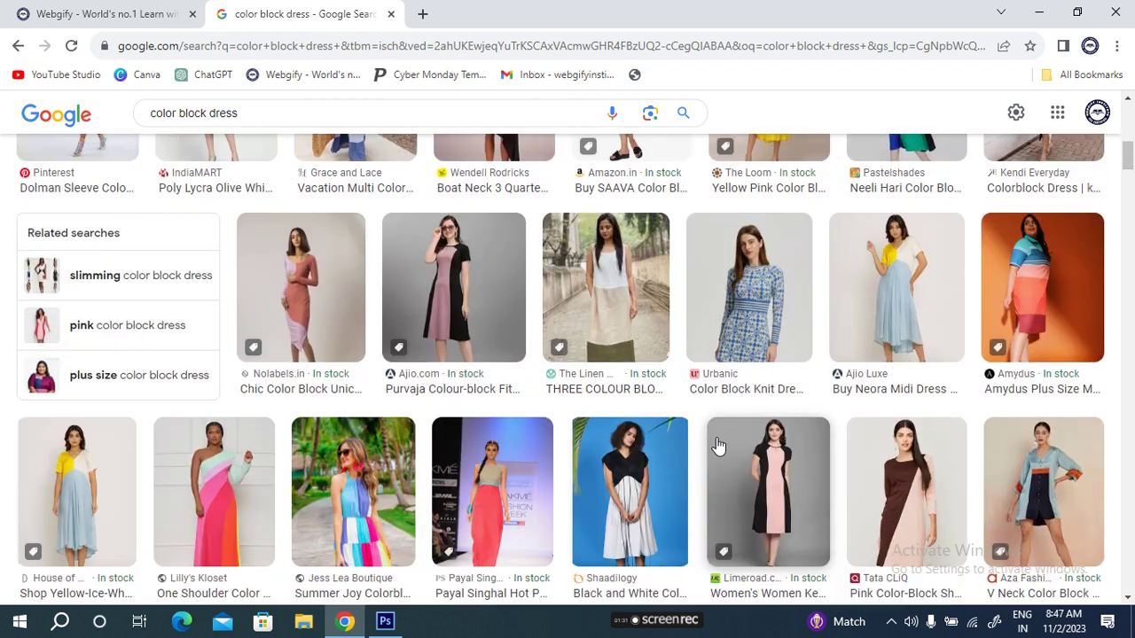
scroll(778, 432, down, 3)
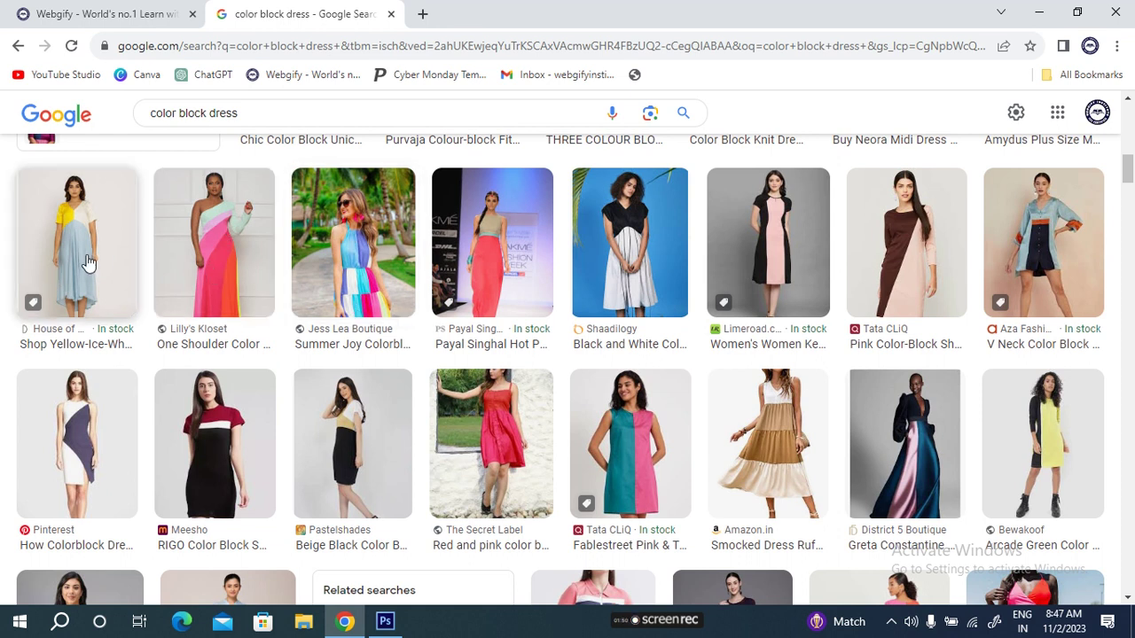
scroll(89, 266, down, 1)
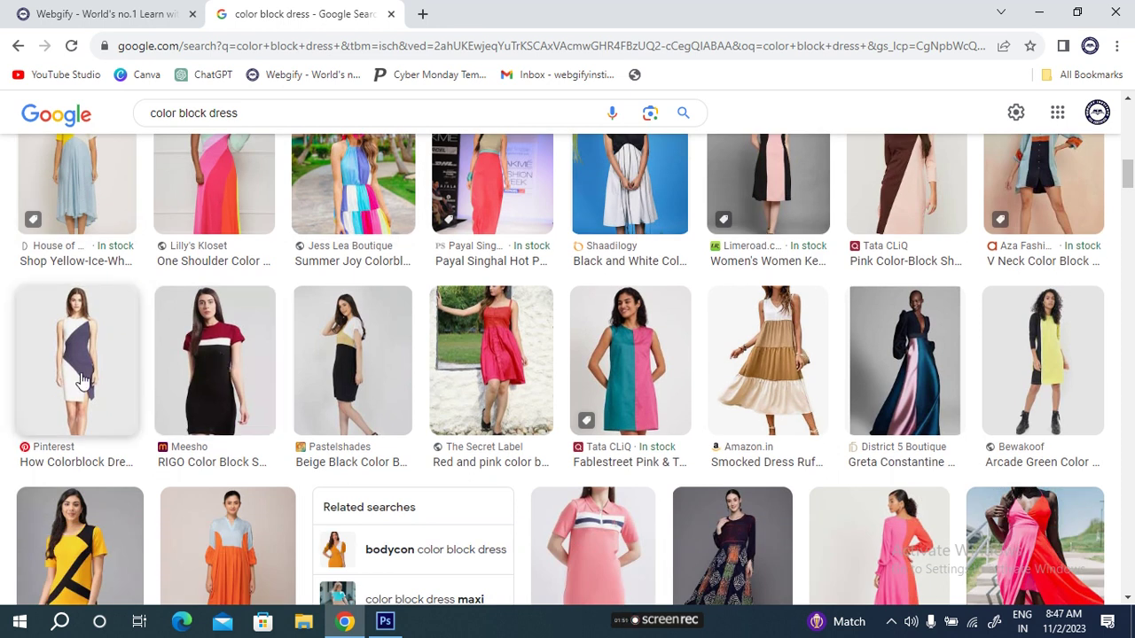
scroll(611, 498, down, 2)
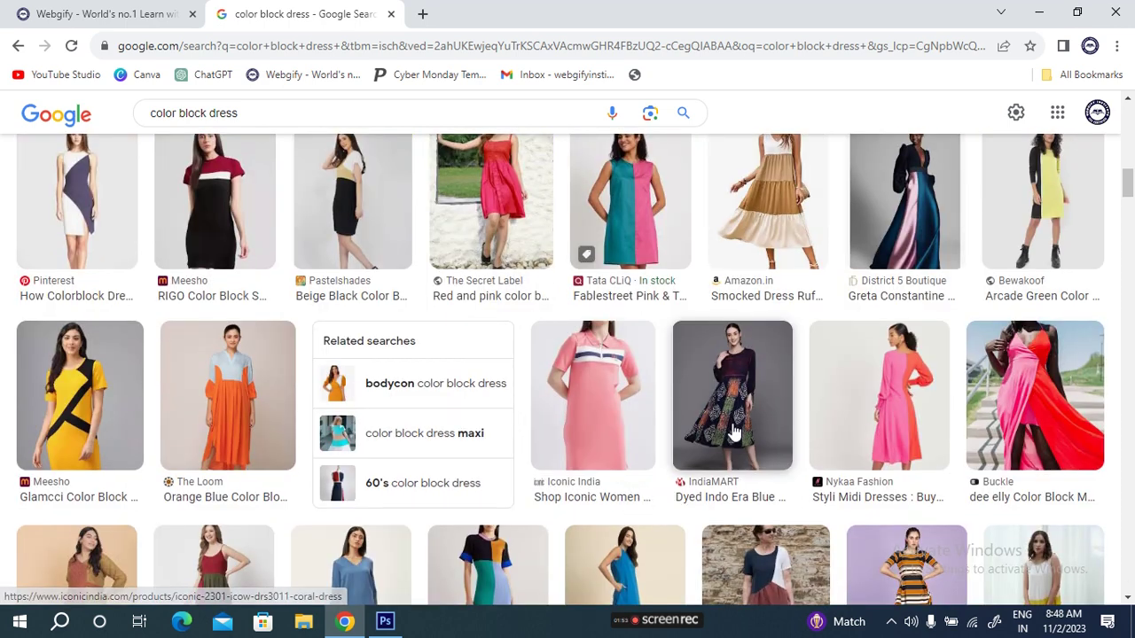
scroll(849, 450, down, 3)
scroll(848, 449, down, 4)
scroll(849, 450, down, 3)
scroll(847, 450, up, 7)
scroll(845, 450, up, 5)
scroll(845, 450, up, 5)
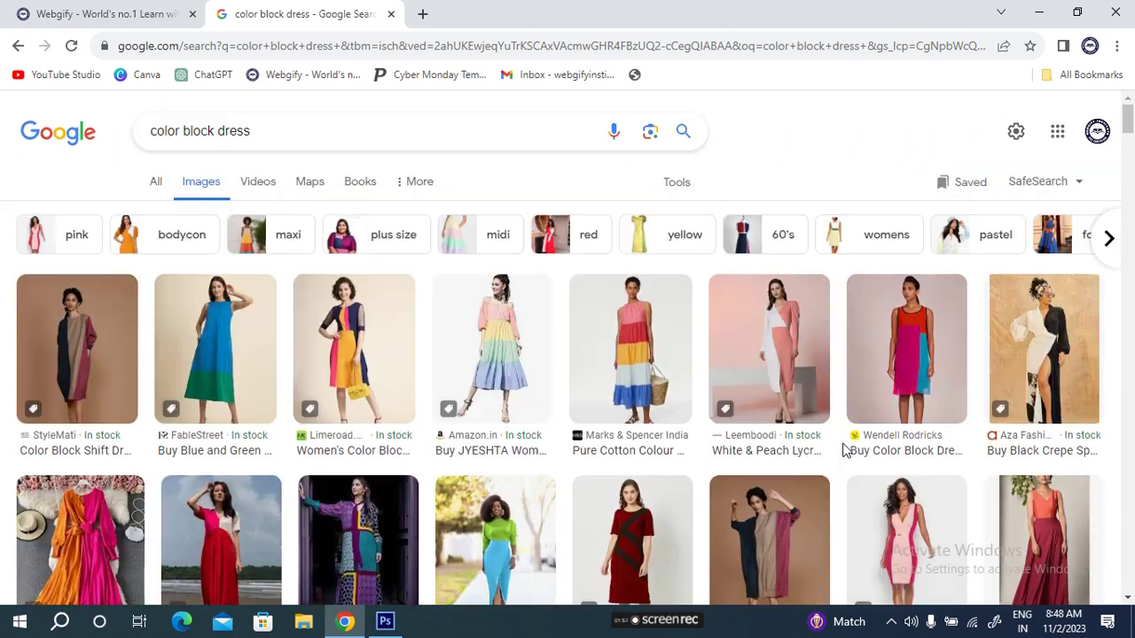
scroll(681, 479, down, 1)
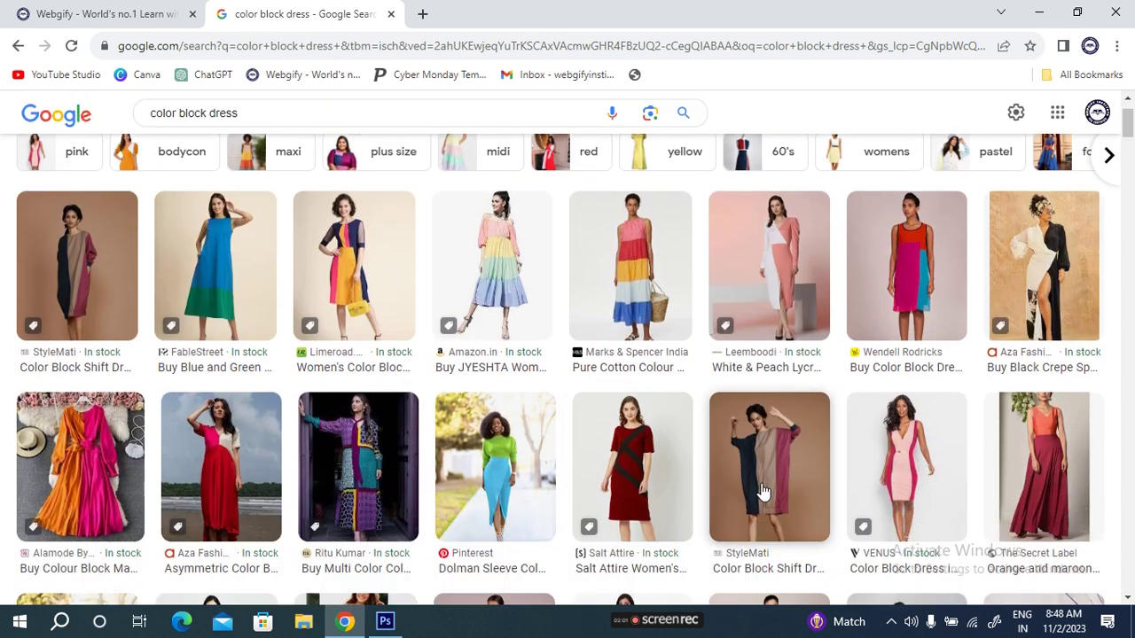
scroll(763, 491, down, 1)
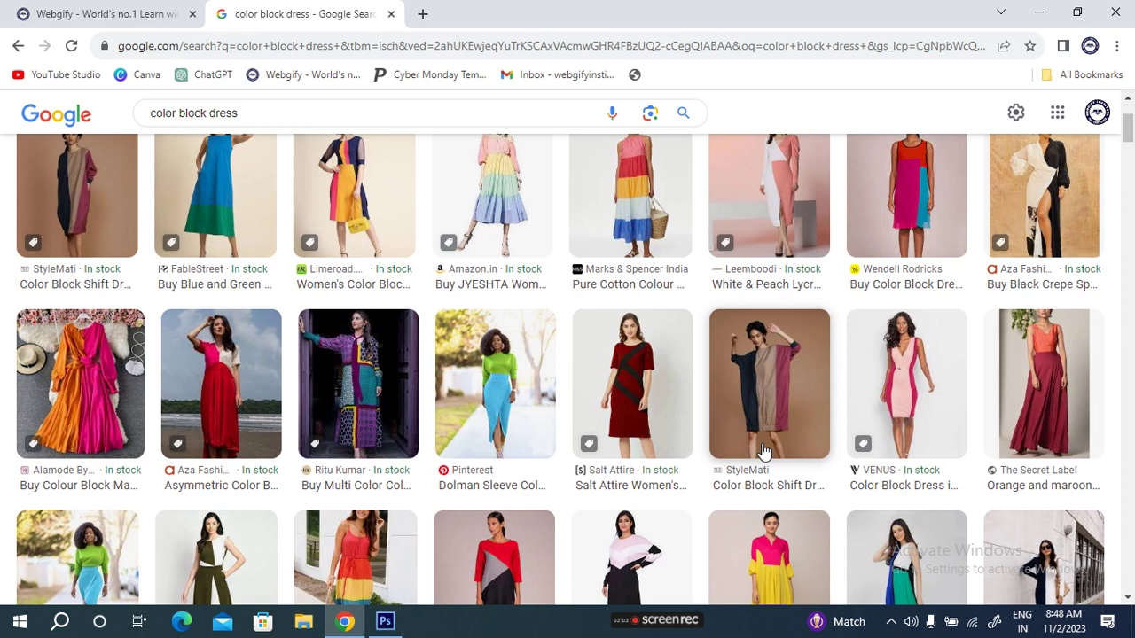
Step: Copy the StyleMati navy, beige and plum shift dress image
right_click(762, 444)
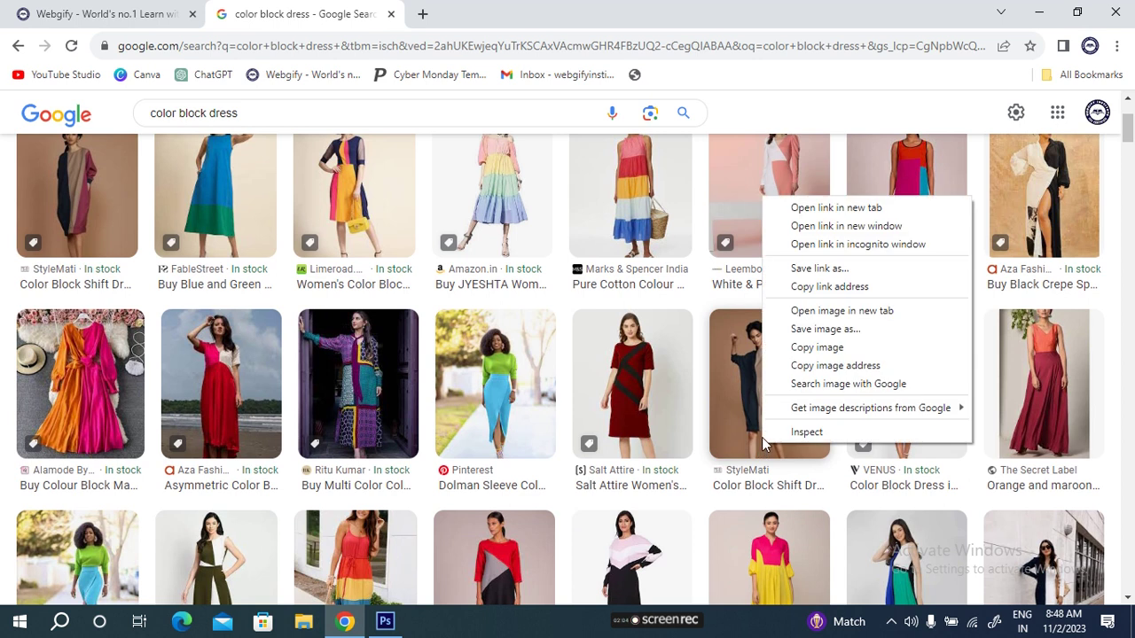
click(844, 354)
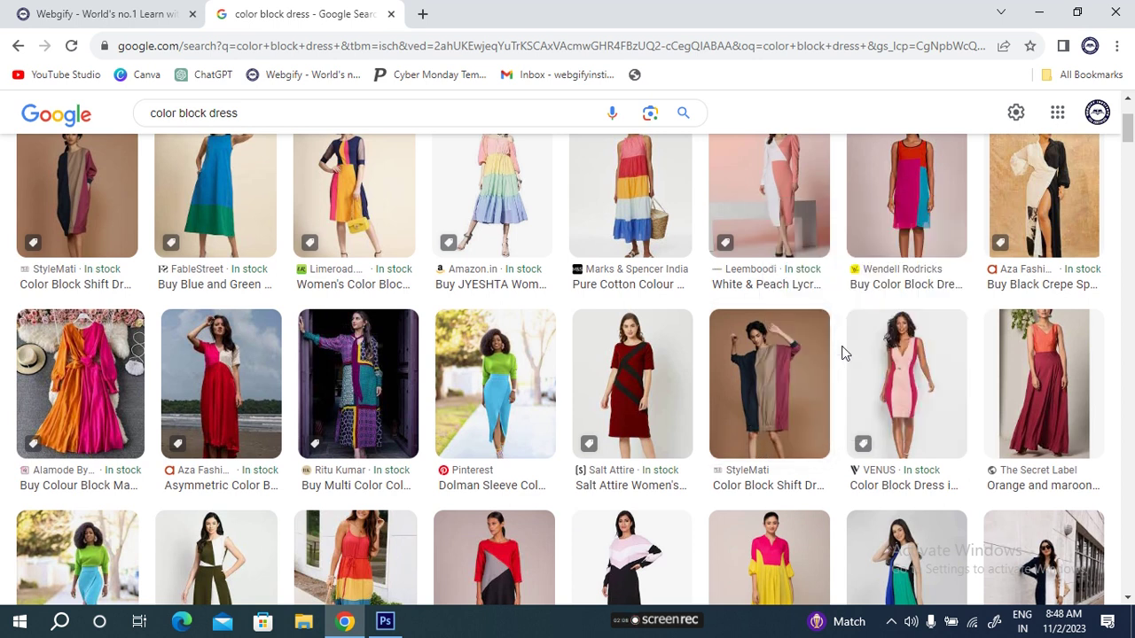
right_click(749, 428)
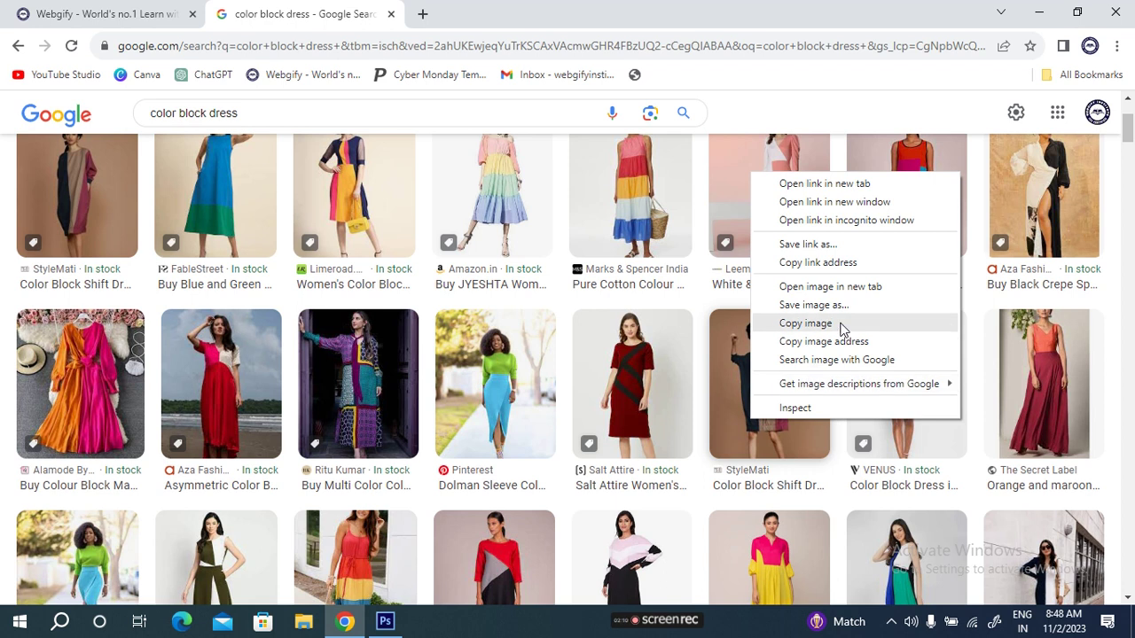
click(808, 327)
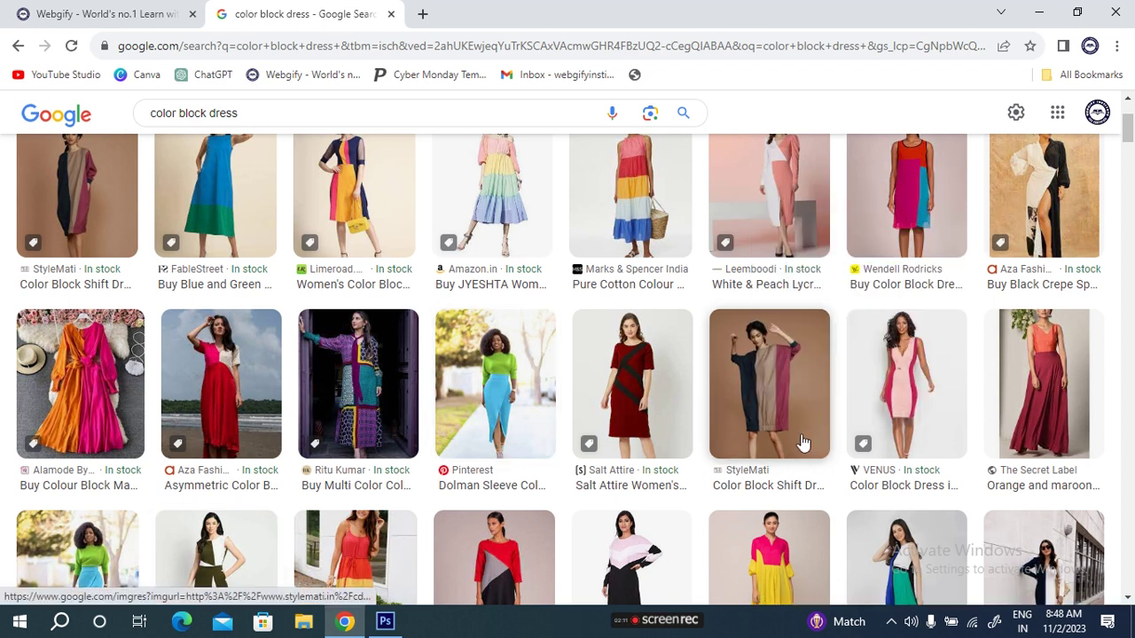
key(alt+Tab)
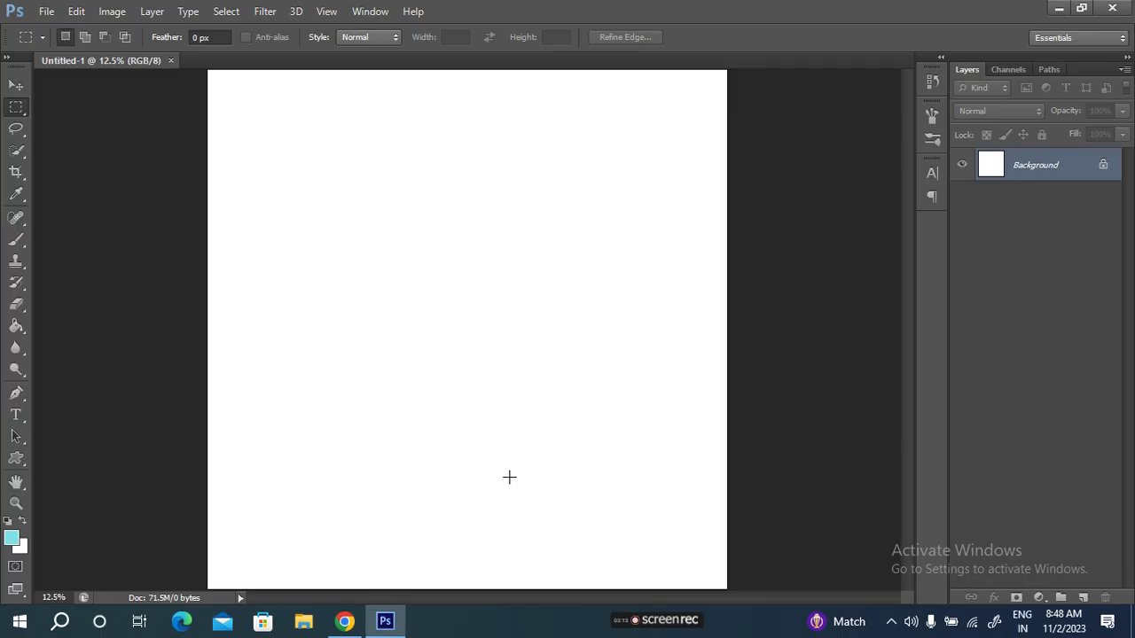
Step: Paste the shift dress photo as Layer 1 and scale it proportionally to about 1698%
key(ctrl+v)
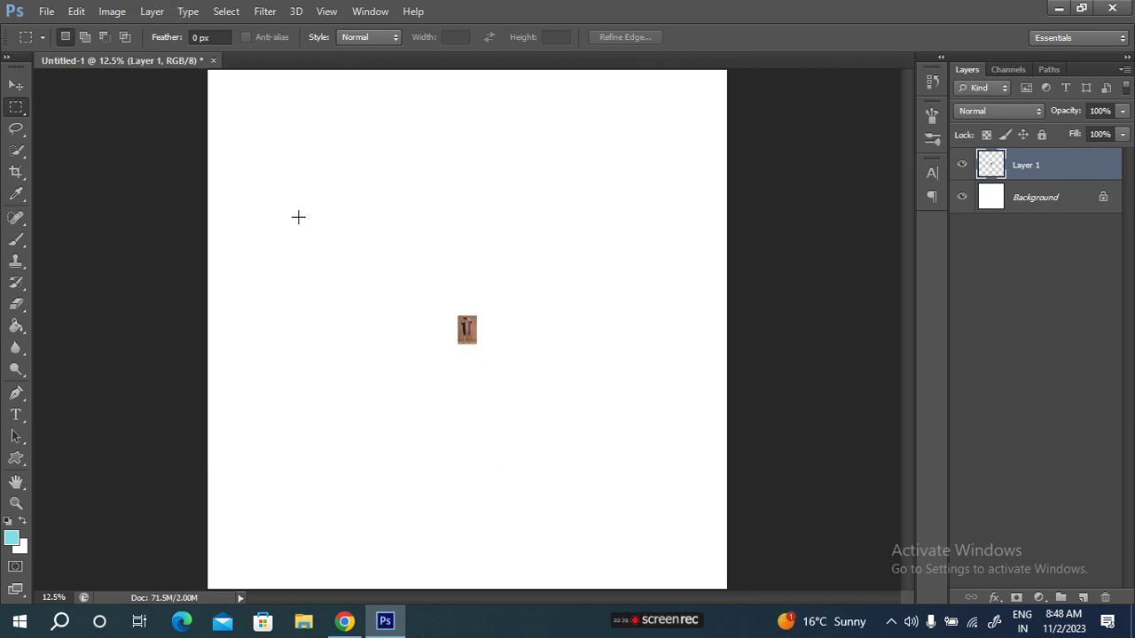
key(ctrl+t)
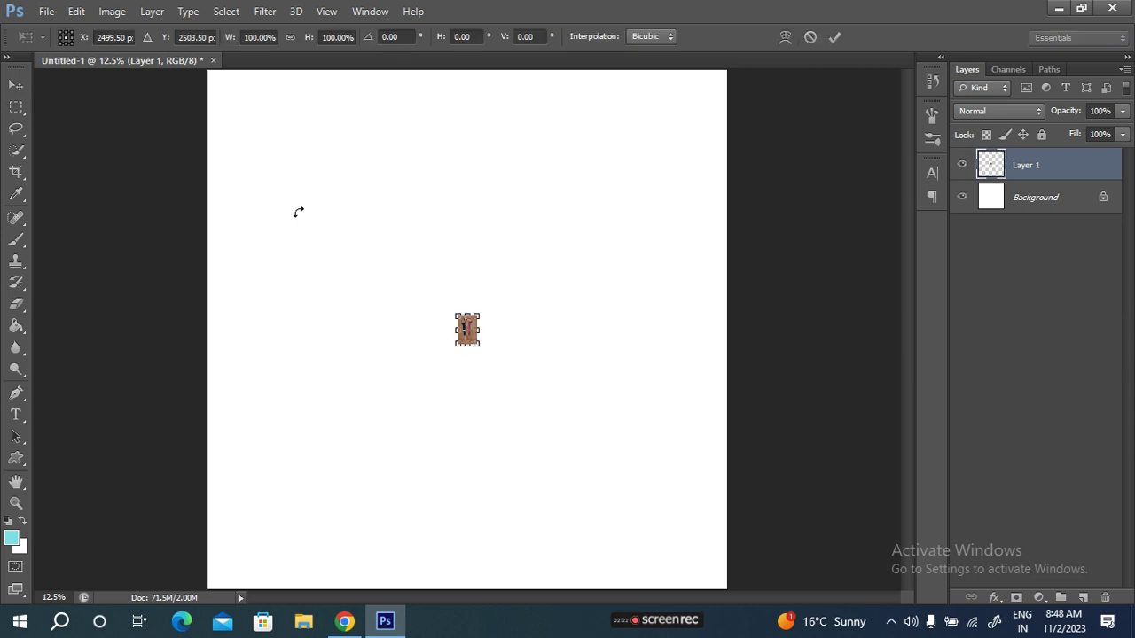
click(293, 36)
drag(225, 38, 1020, 114)
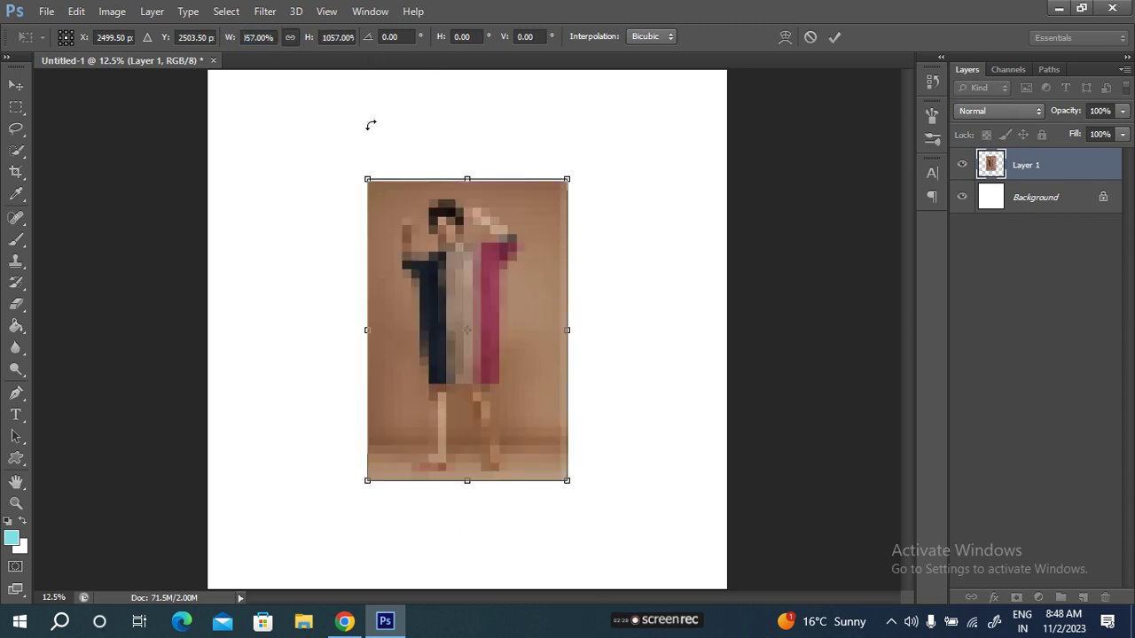
drag(228, 41, 413, 51)
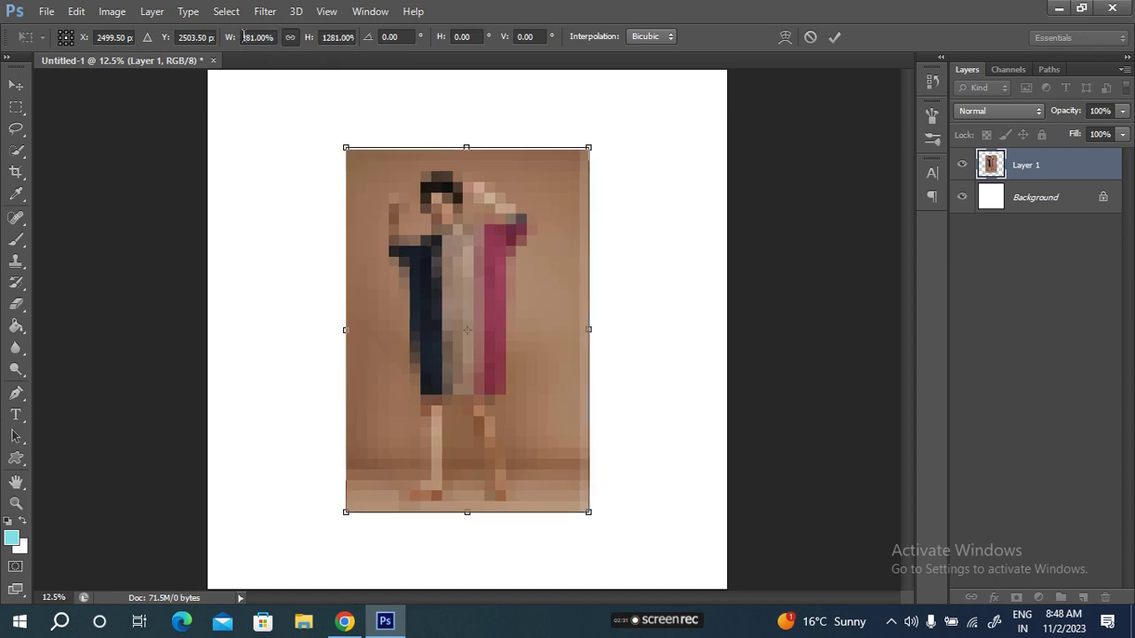
drag(230, 42, 497, 56)
drag(308, 37, 367, 86)
Step: Move the enlarged photo to the canvas's upper right and commit the transform
mouse_move(441, 315)
mouse_down()
mouse_move(547, 281)
mouse_move(541, 273)
mouse_up()
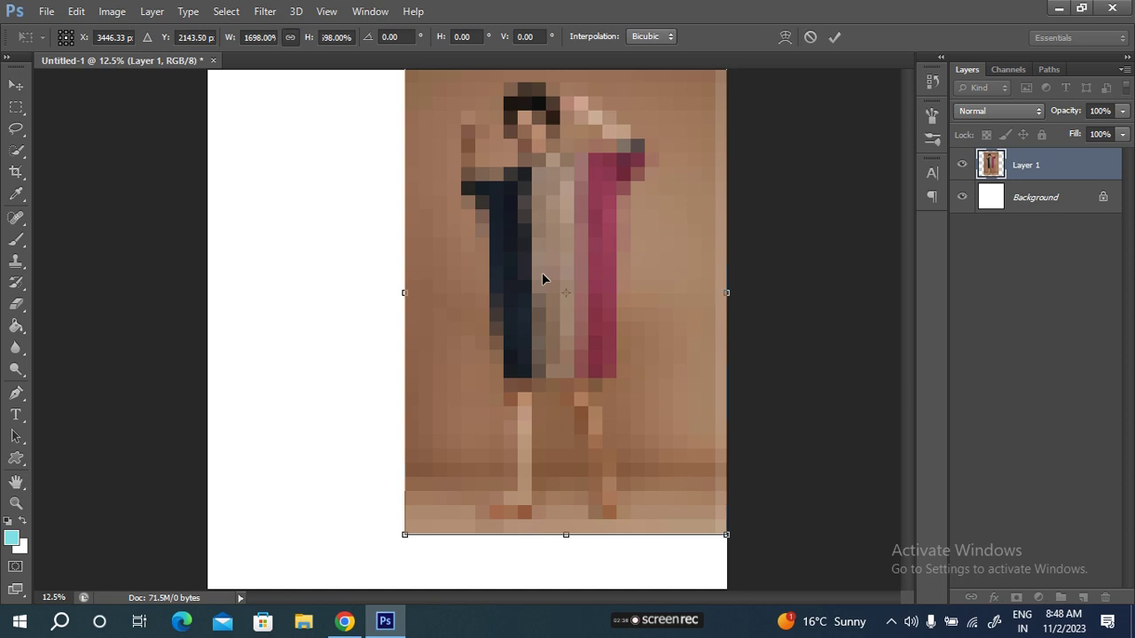
click(836, 36)
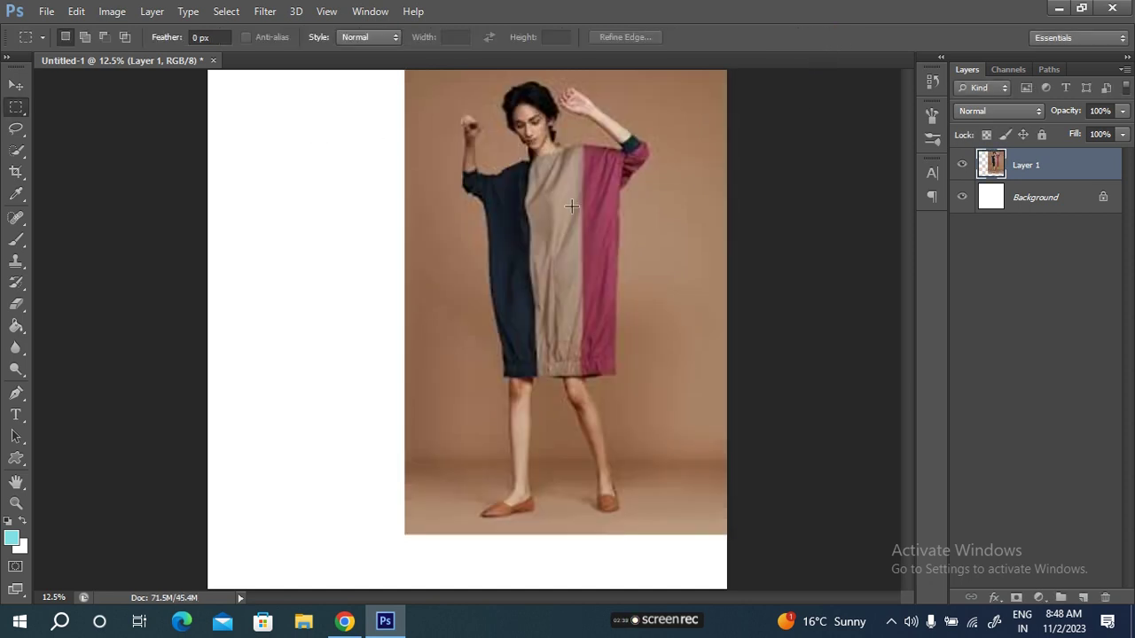
click(1060, 197)
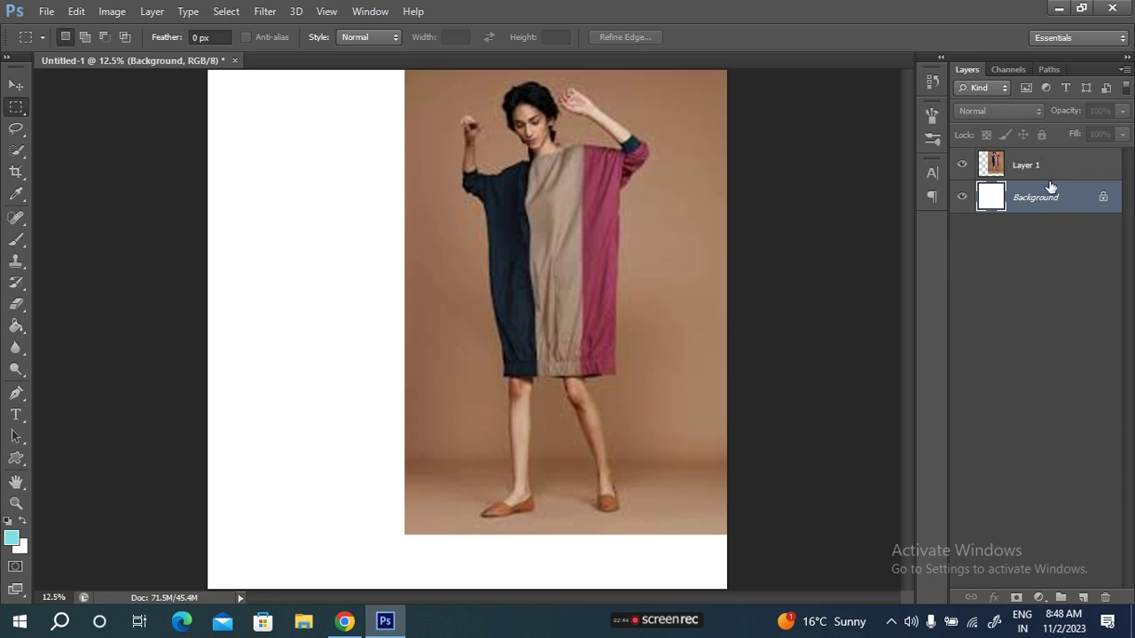
Step: Add an empty Layer 2 beneath the dress photo and choose the Rectangle Tool
click(1083, 598)
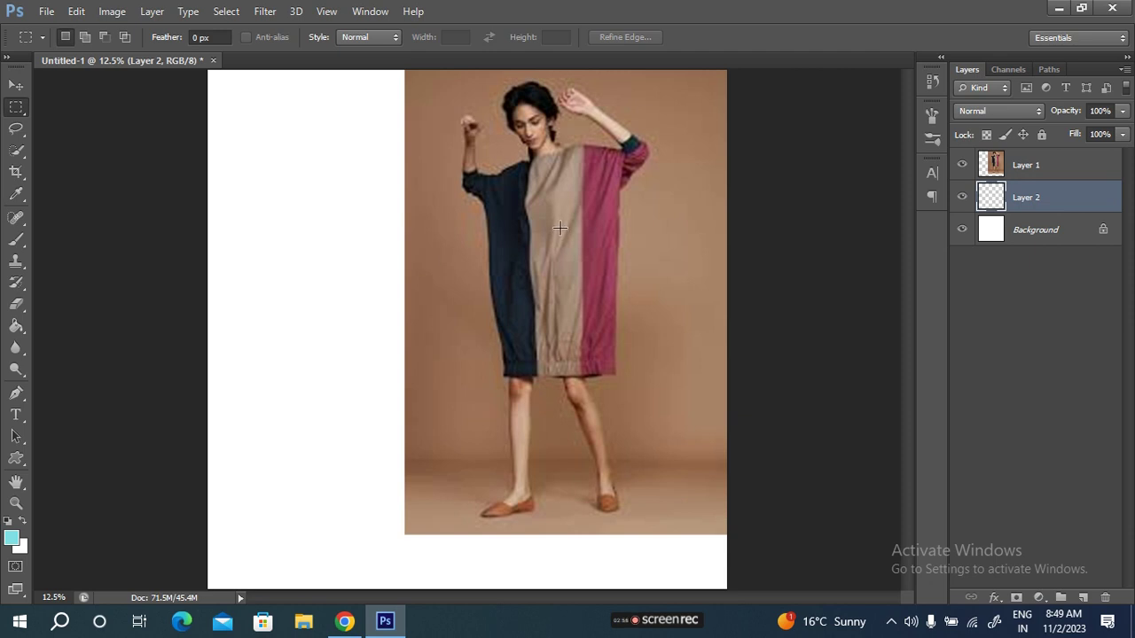
click(16, 457)
right_click(16, 458)
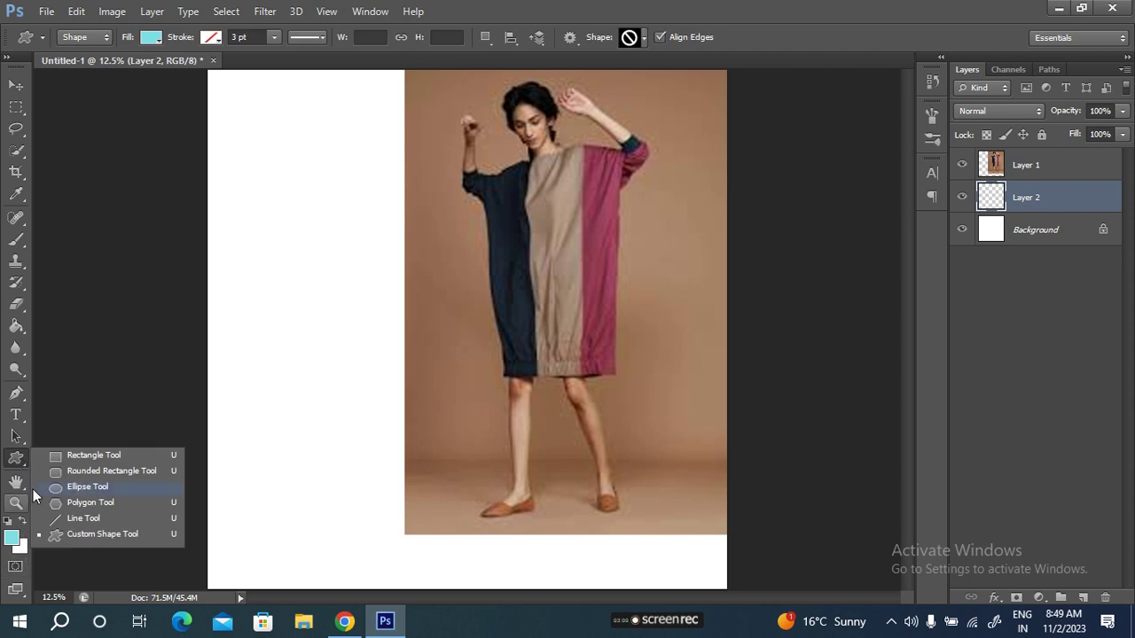
click(99, 458)
Step: Set the foreground colour to beige b59a87 sampled from the dress's beige panel
click(12, 538)
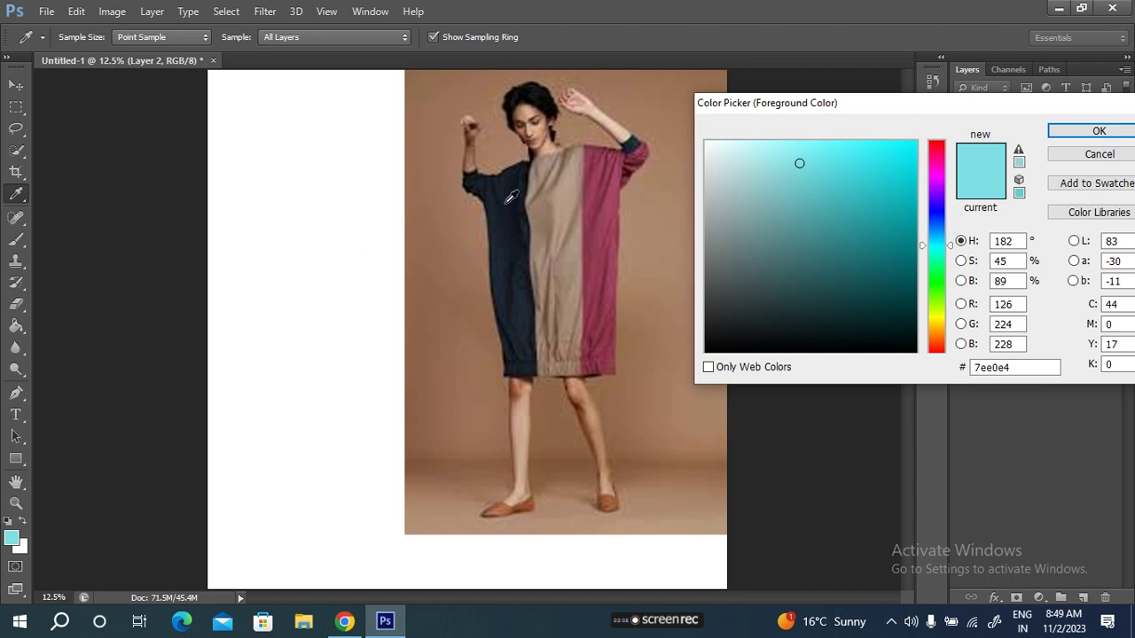
click(561, 198)
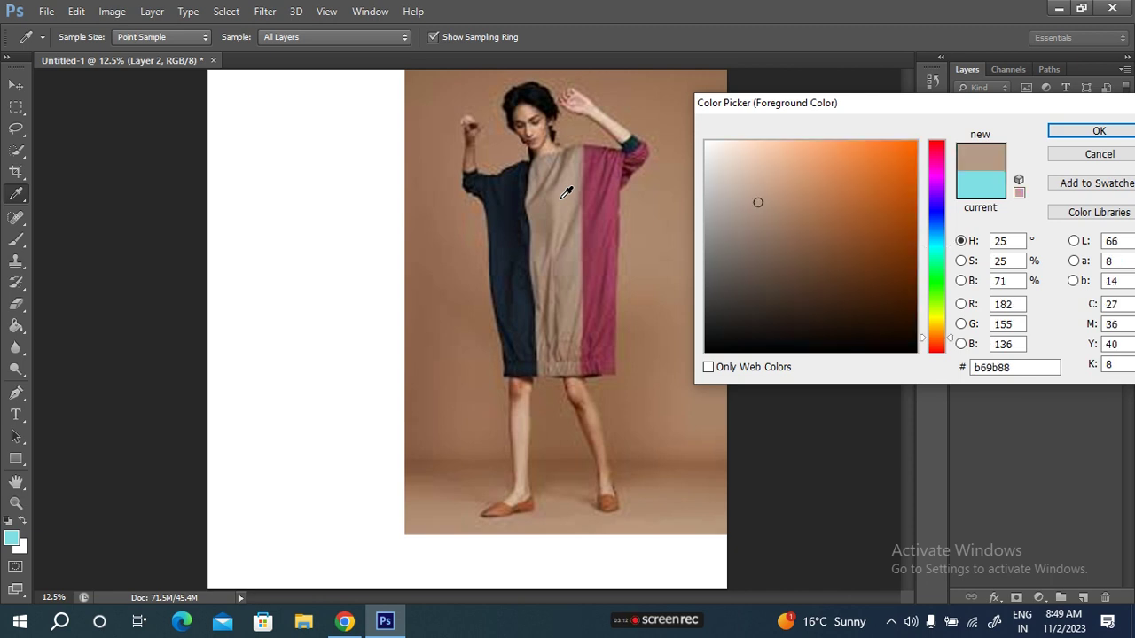
click(496, 197)
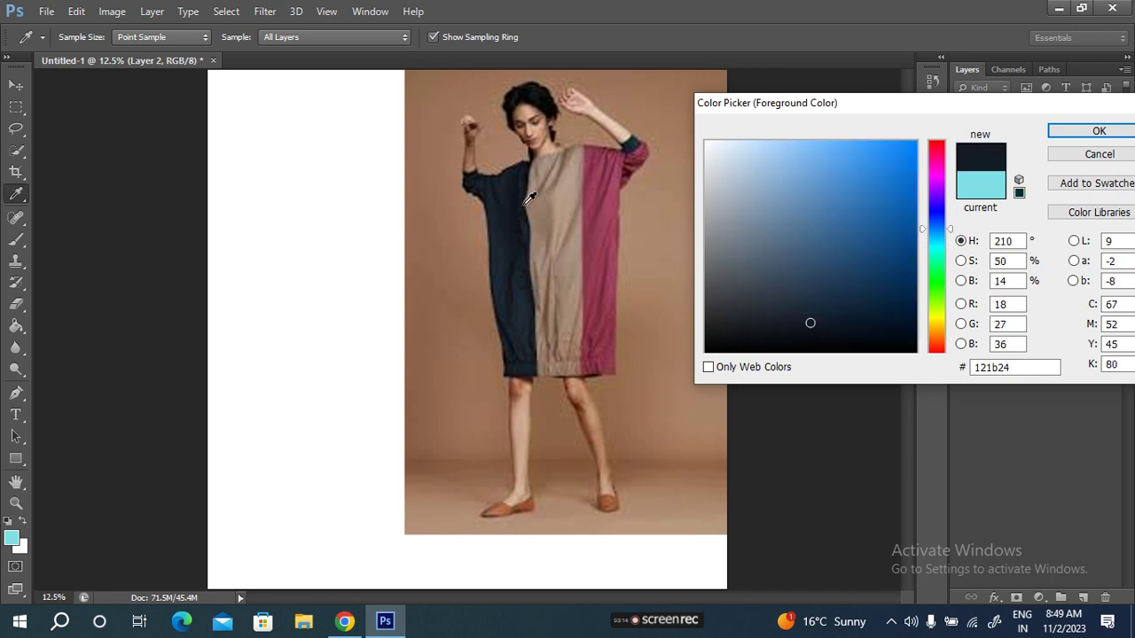
click(608, 196)
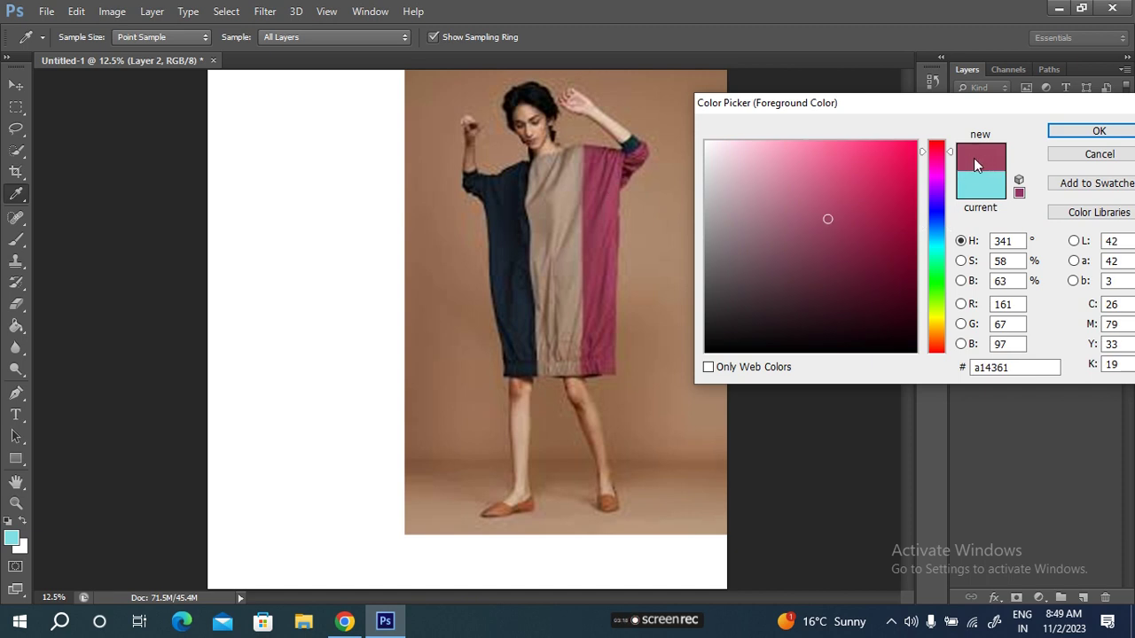
click(561, 210)
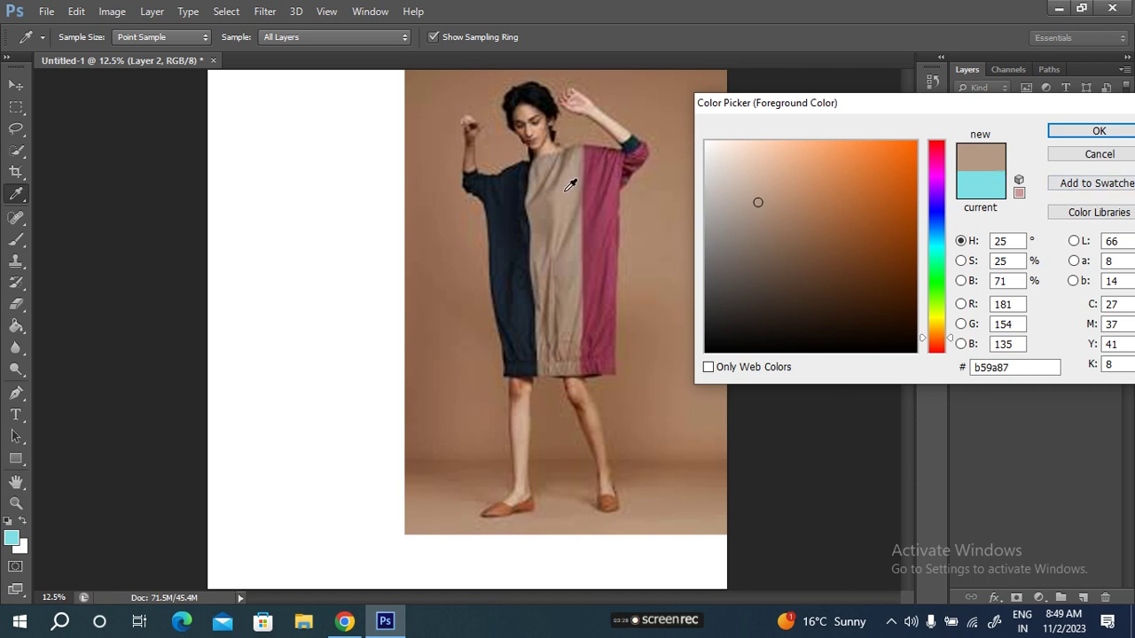
click(1100, 133)
Step: Fill Layer 2 with beige using the Paint Bucket, then add a new layer above
key(u)
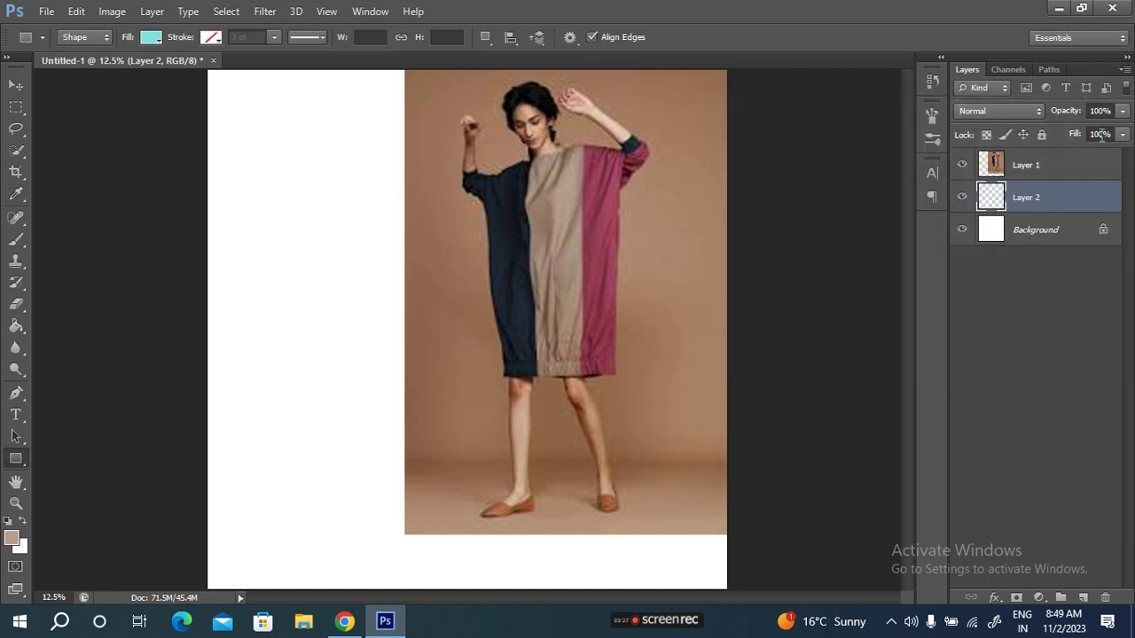
click(16, 327)
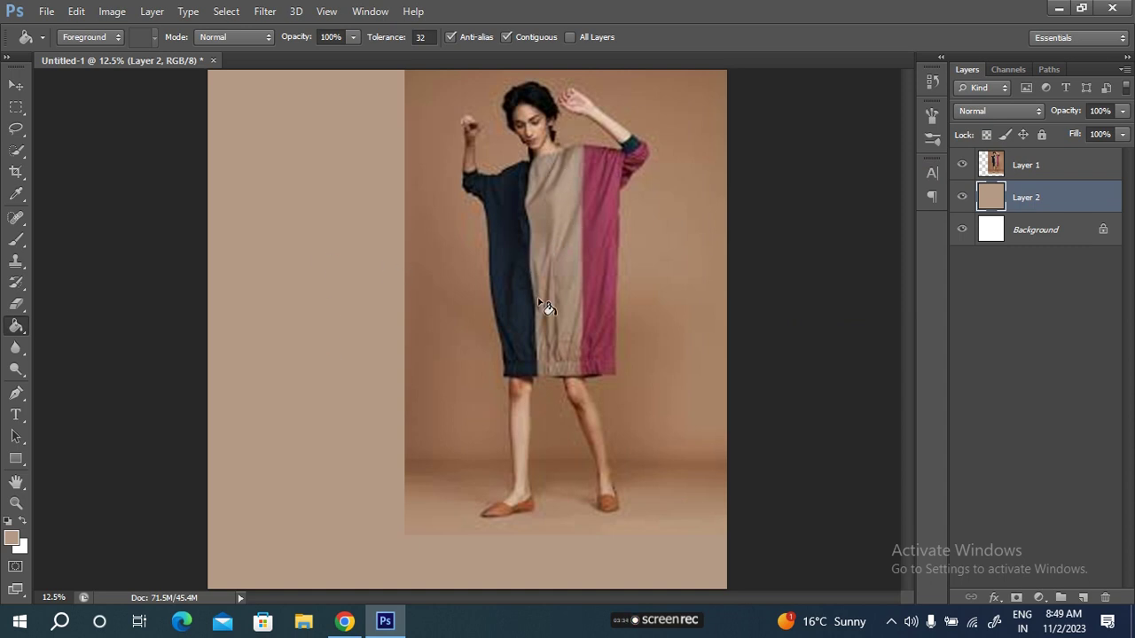
click(1083, 597)
Step: Draw a tall beige rectangle, about 2363 × 6236 px, over the poster's left side
drag(15, 458, 115, 457)
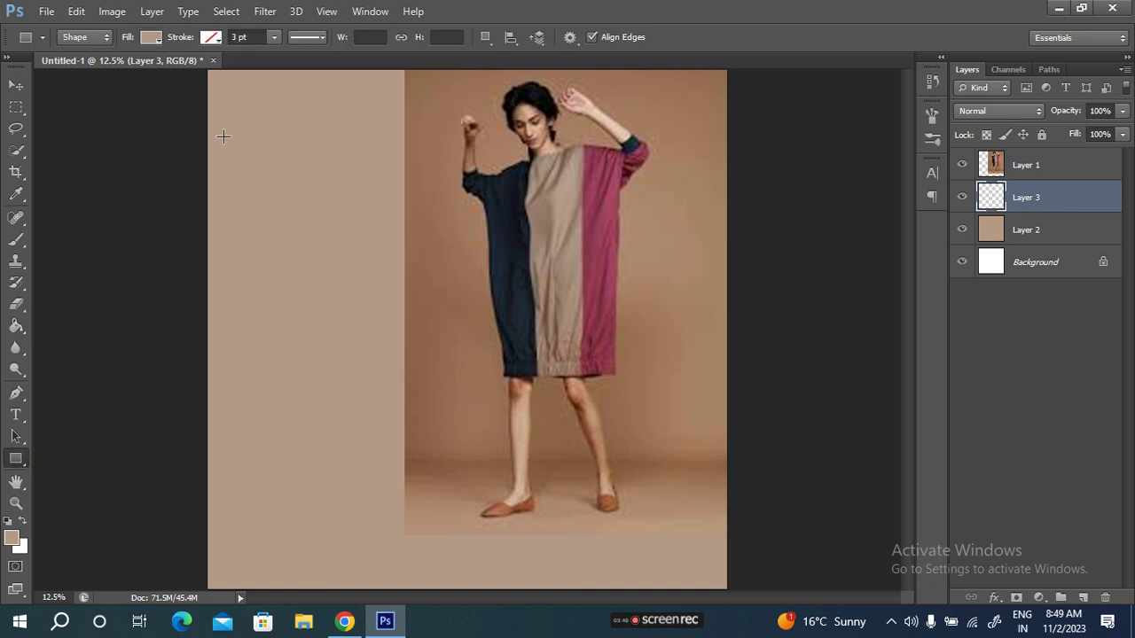
key(ctrl+minus)
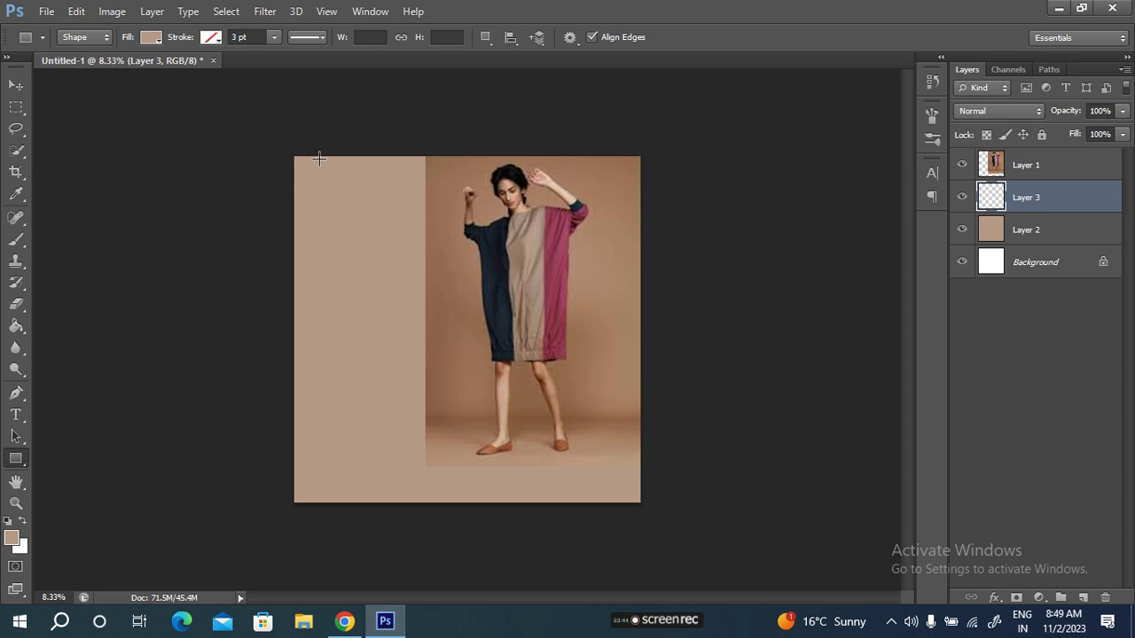
drag(254, 138, 410, 569)
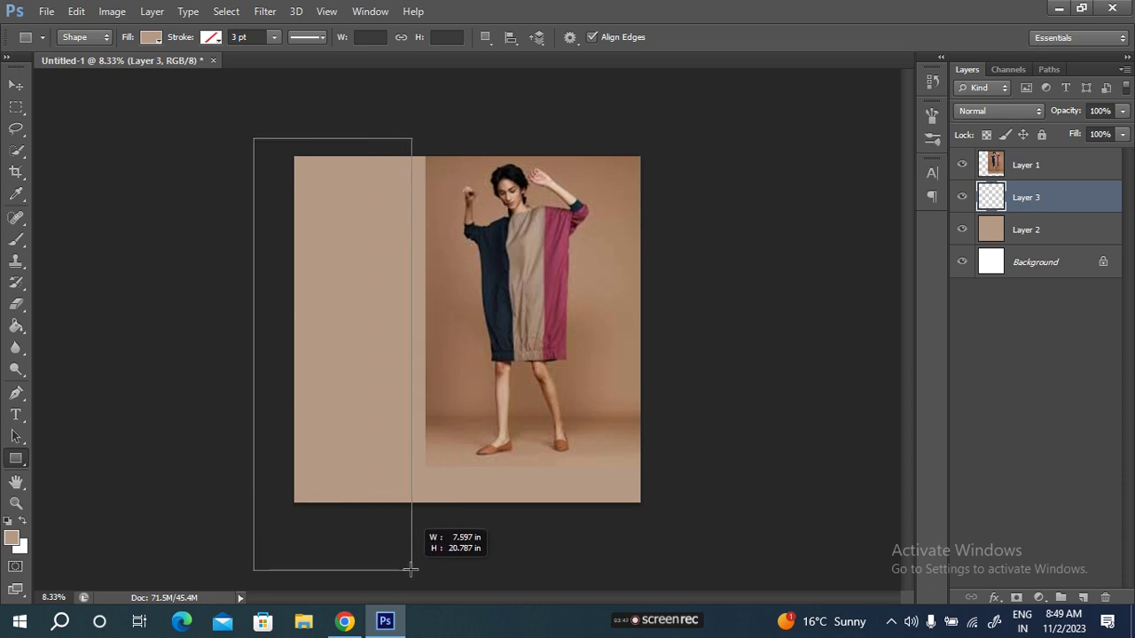
drag(409, 570, 417, 570)
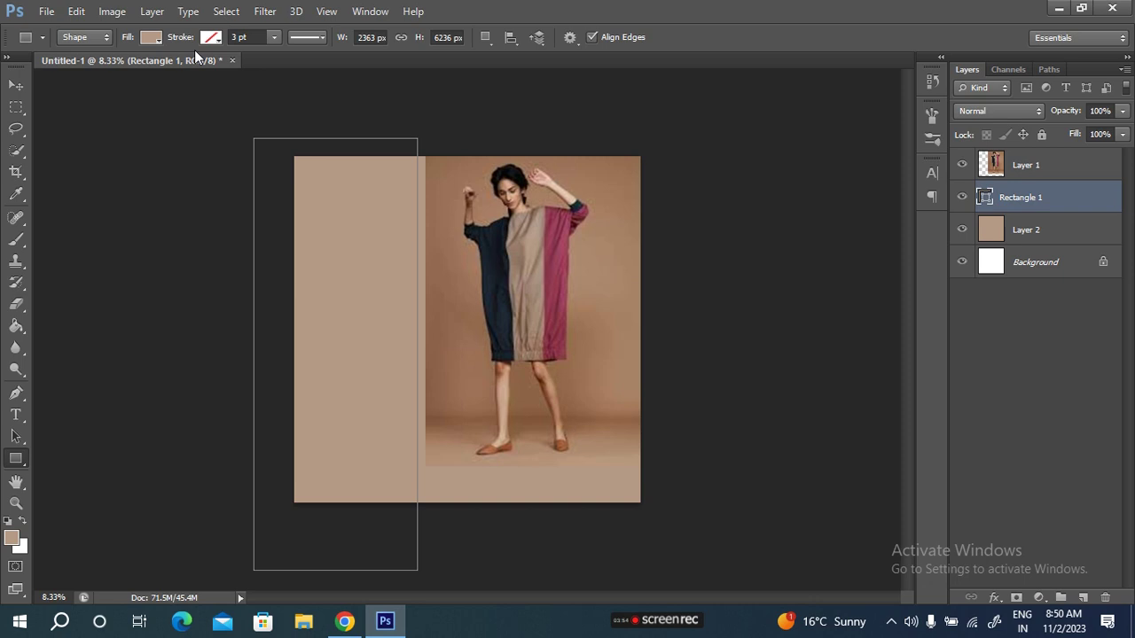
click(149, 40)
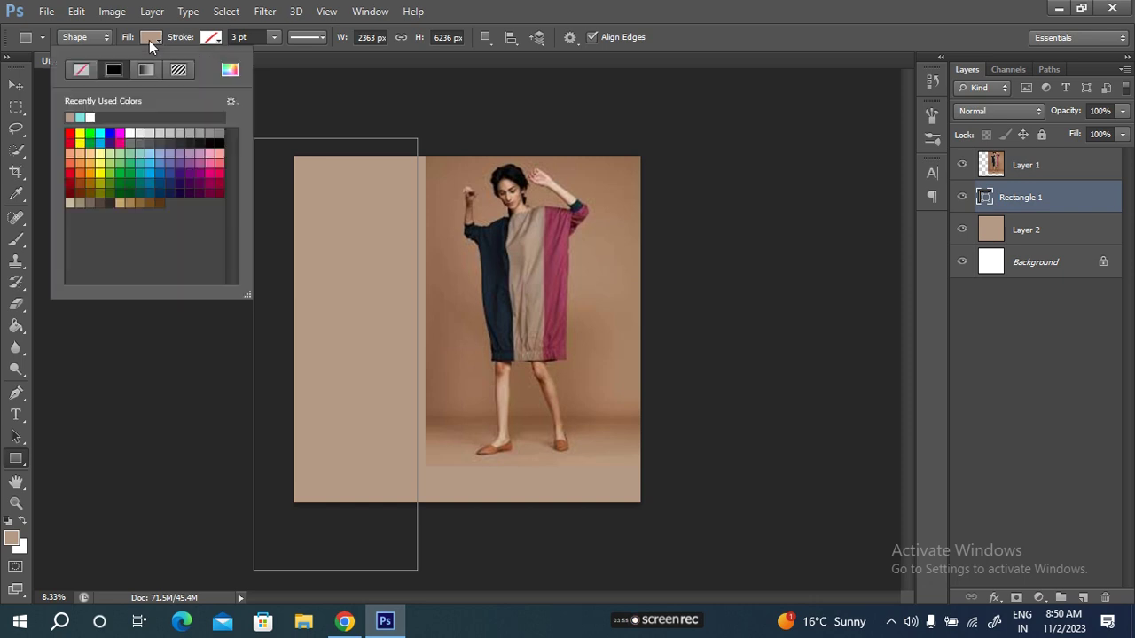
Step: Fill Rectangle 1 with dark navy 131b26 eyedropped from the dress
click(219, 143)
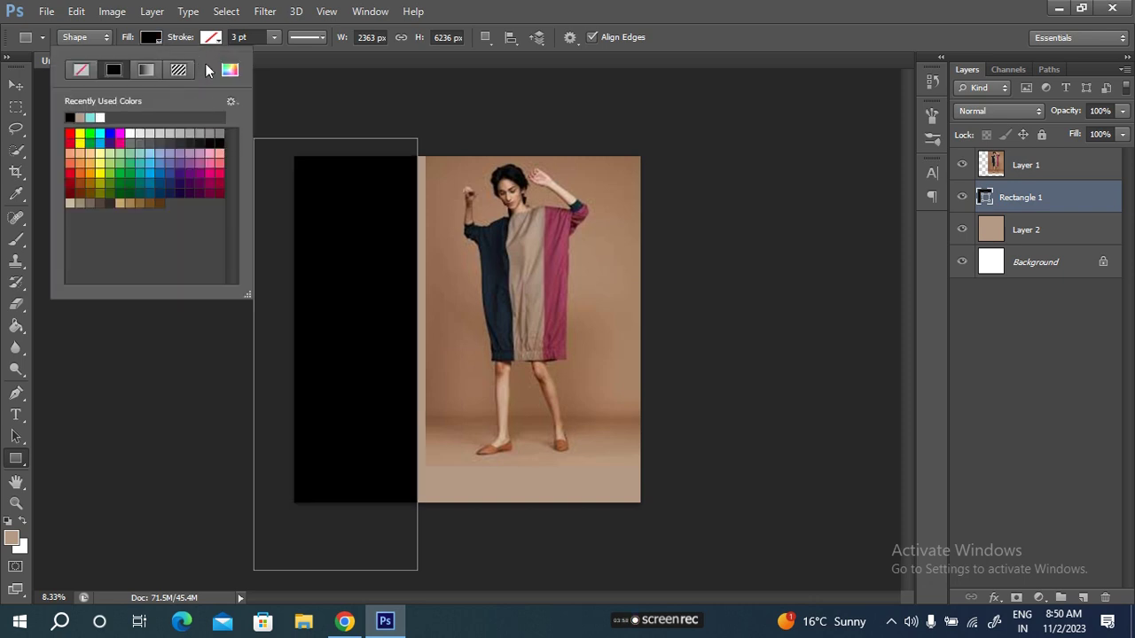
click(229, 71)
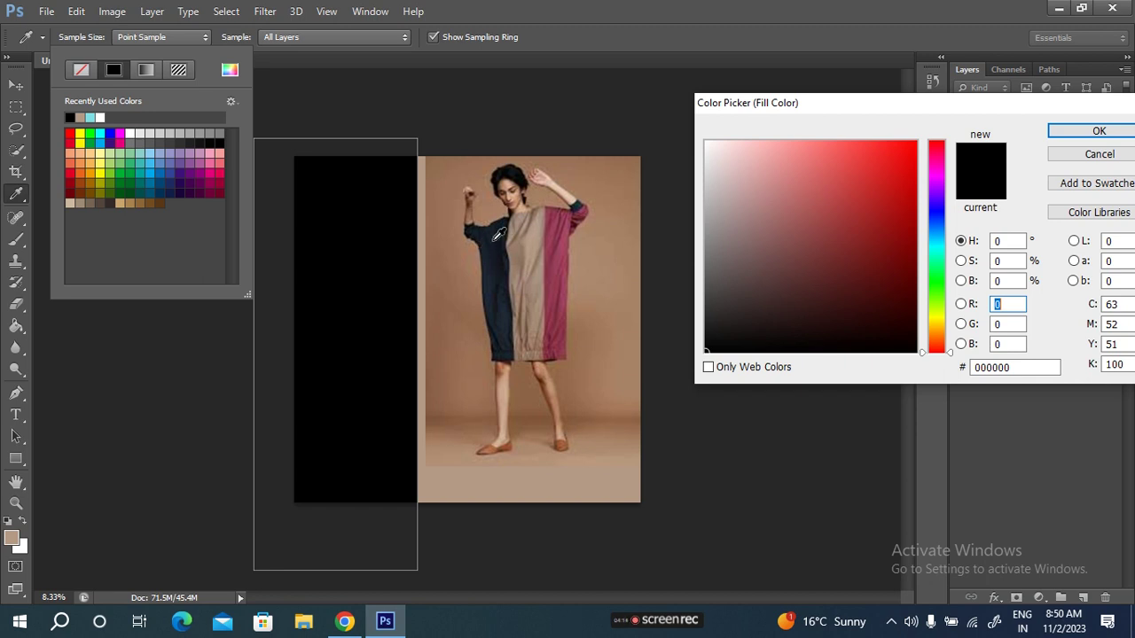
click(495, 237)
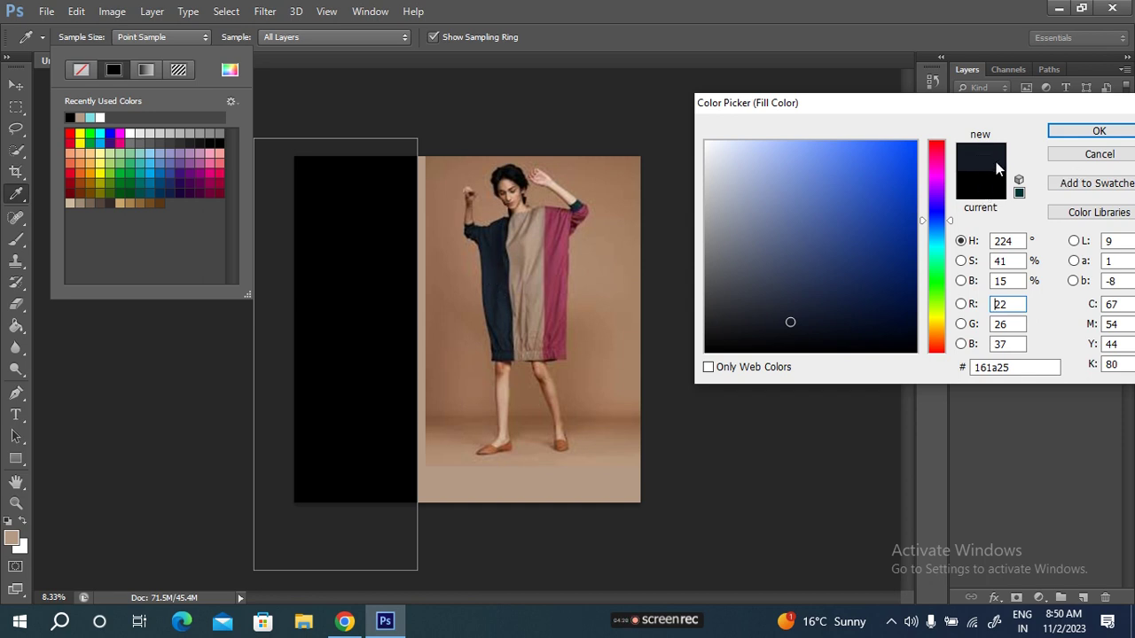
click(500, 229)
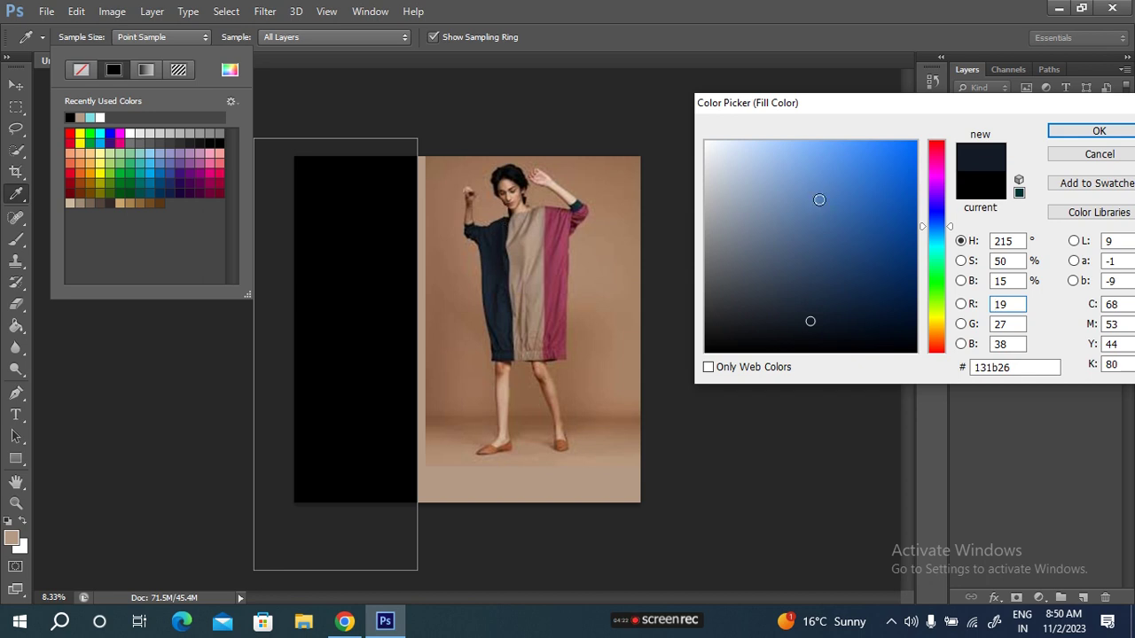
click(1068, 131)
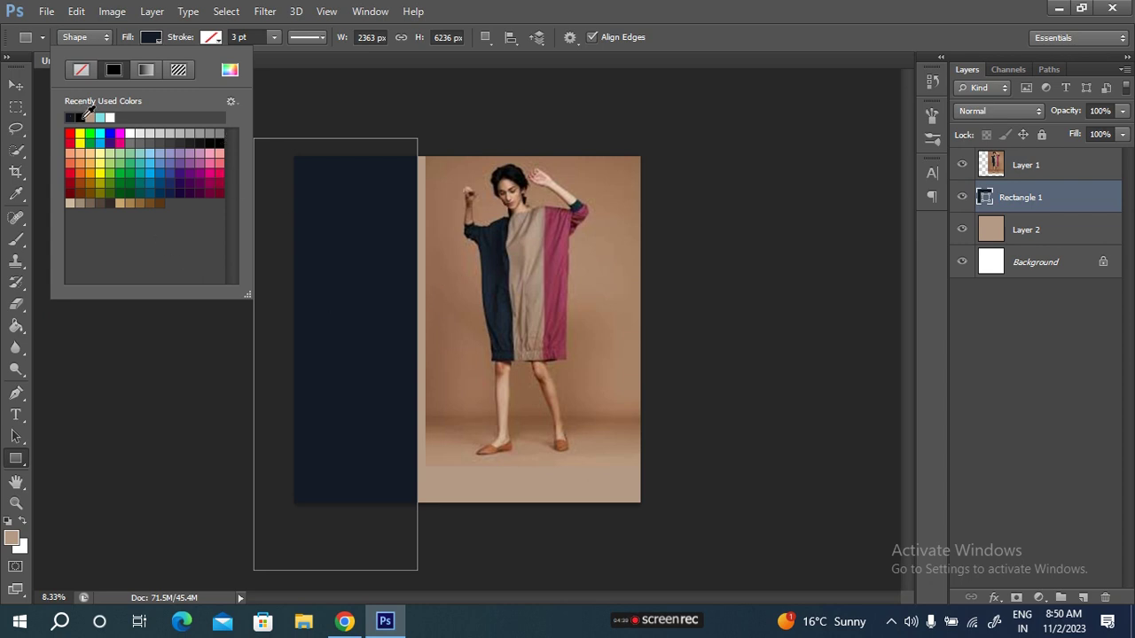
click(125, 37)
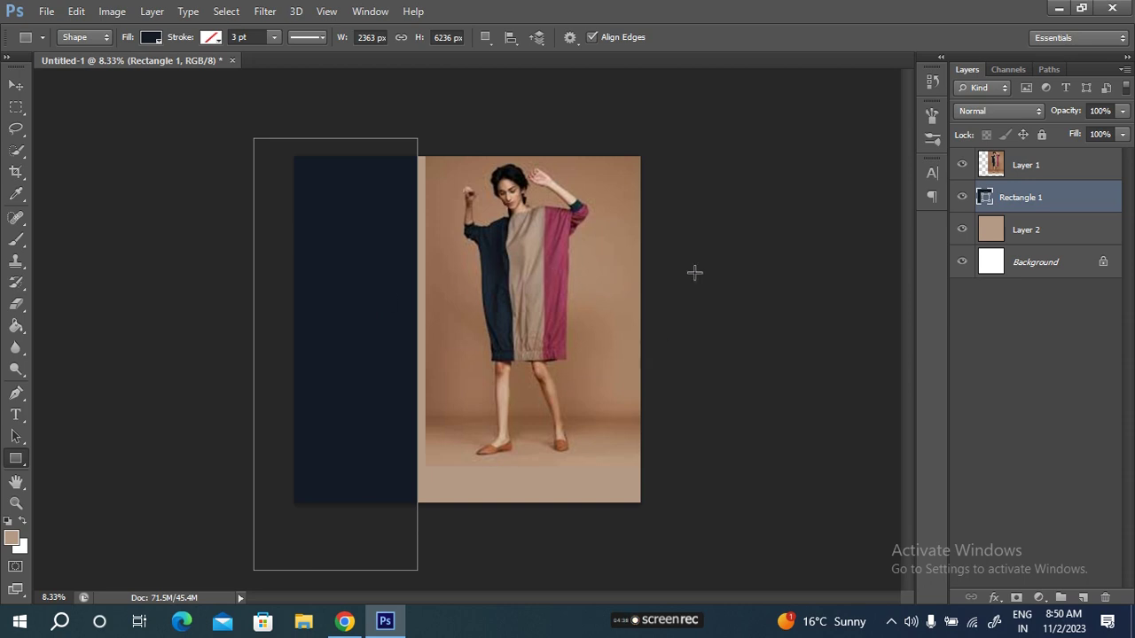
Step: Draw a second rectangle over the right side and nudge it slightly left
mouse_move(538, 125)
mouse_down()
mouse_move(671, 133)
mouse_move(715, 590)
mouse_up()
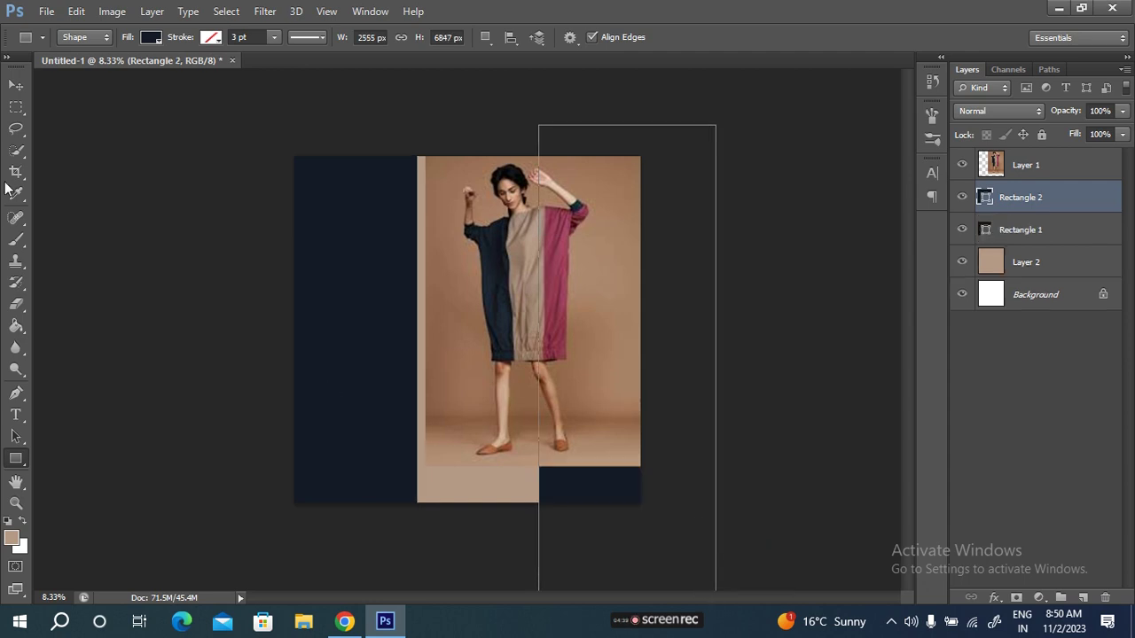
click(16, 85)
drag(581, 301, 568, 301)
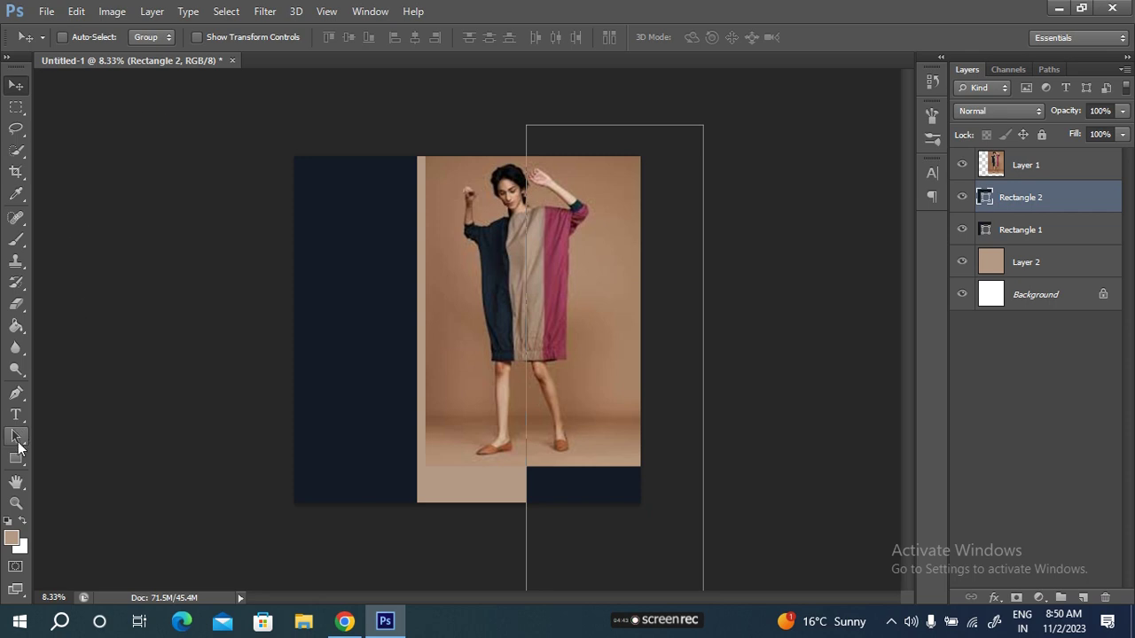
click(16, 458)
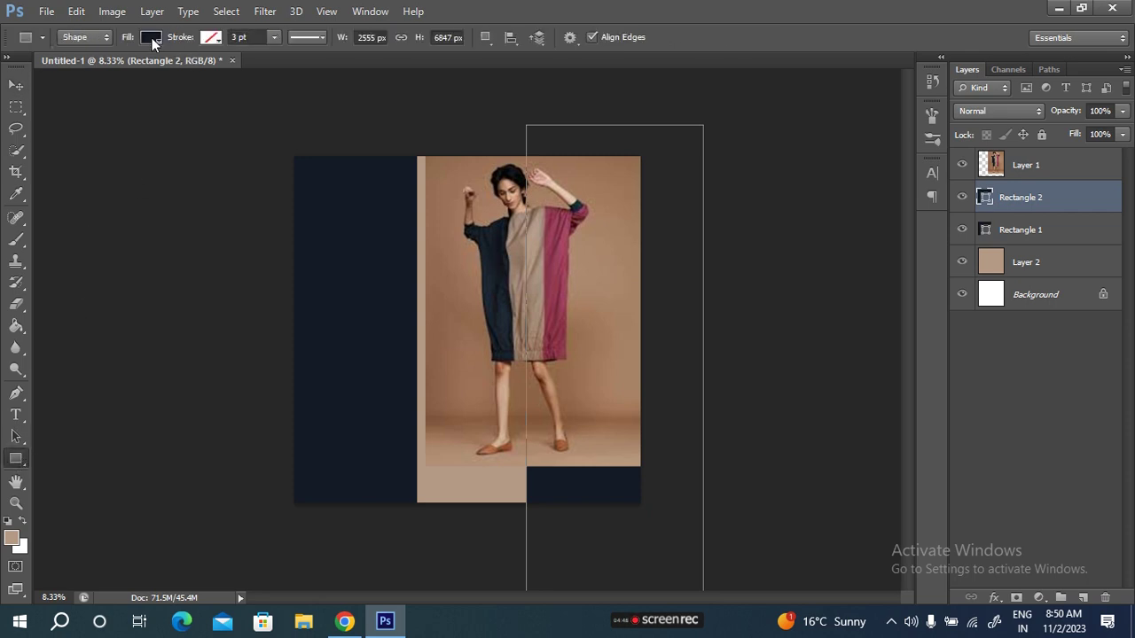
Step: Fill Rectangle 2 with plum a14663 sampled from the dress sleeve
click(152, 40)
click(230, 71)
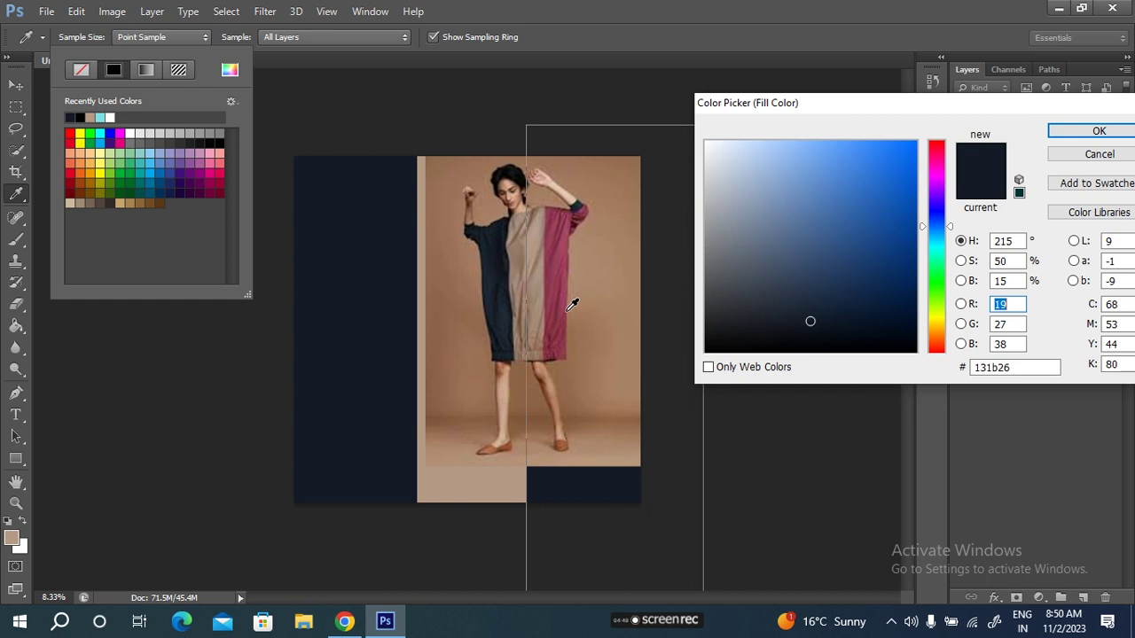
click(568, 246)
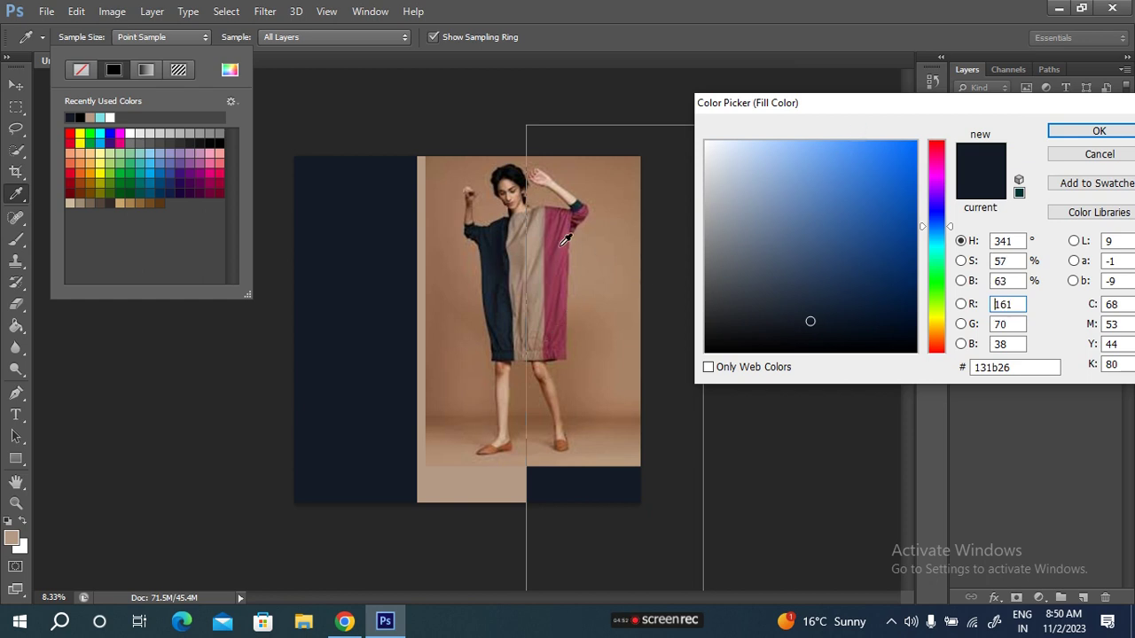
click(1082, 131)
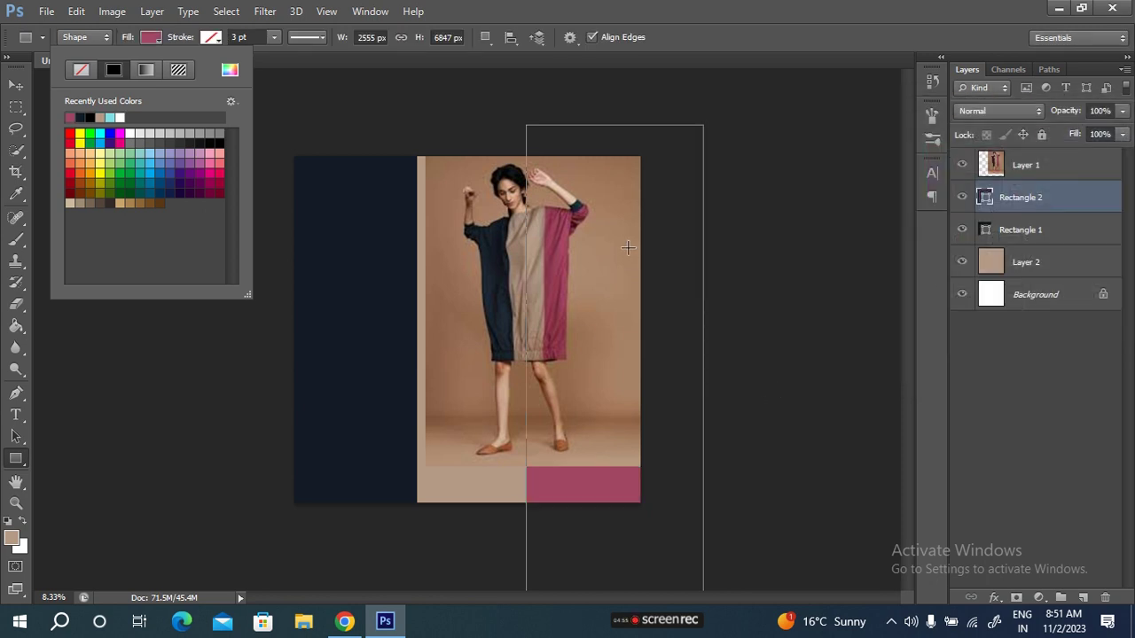
click(135, 36)
click(1044, 177)
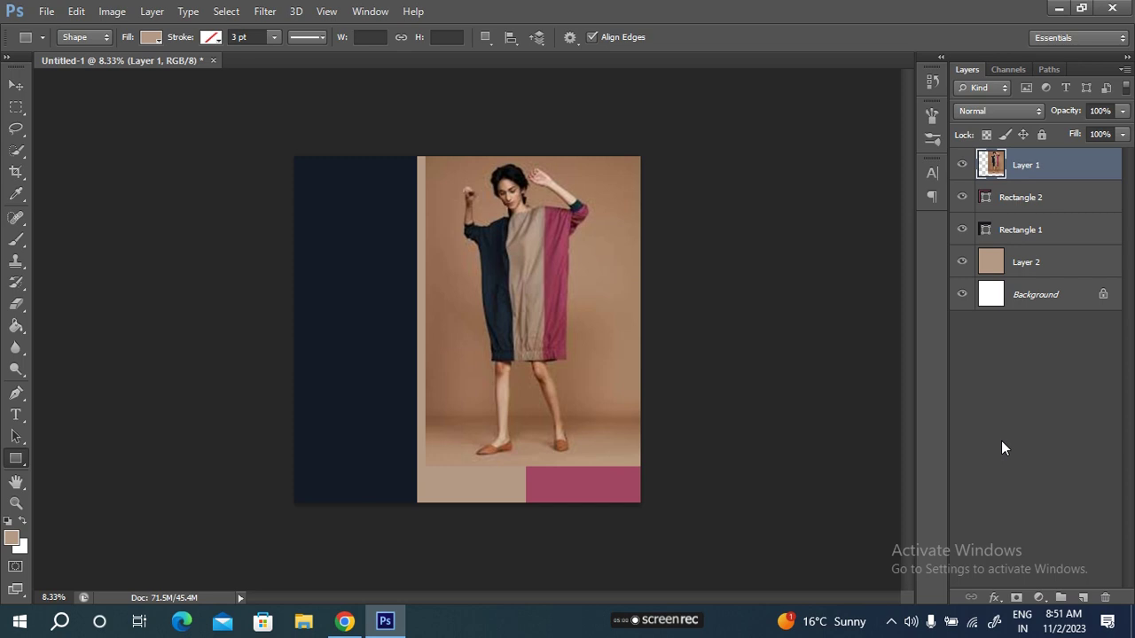
Step: Scale the dress photo to 48% width and height in Free Transform
key(ctrl+t)
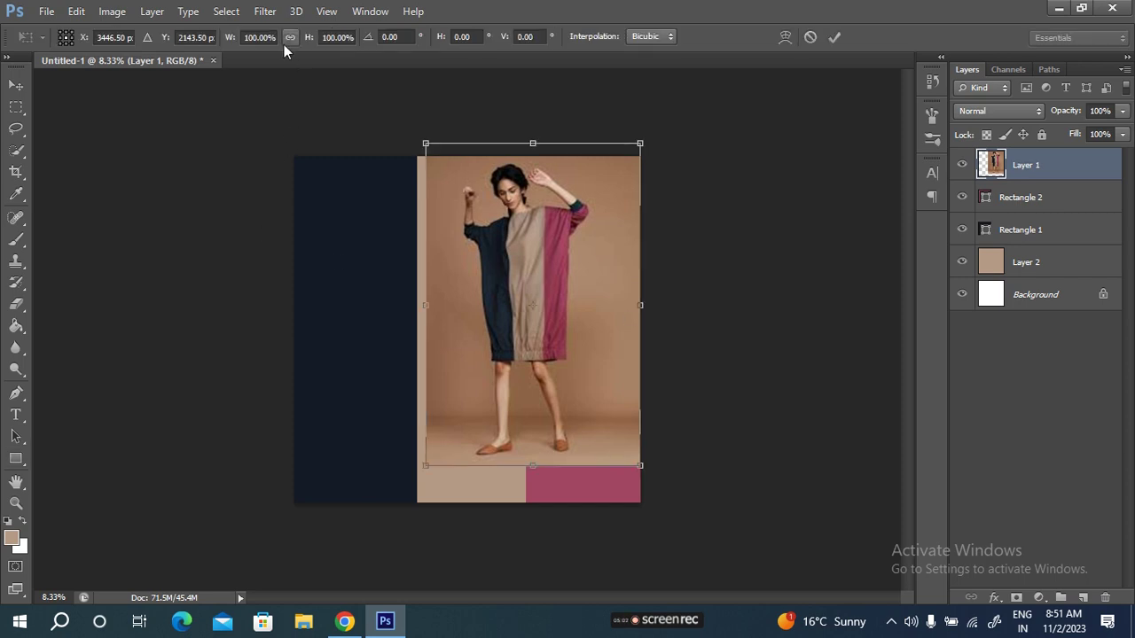
click(253, 38)
text(38)
key(Tab)
text(40)
key(shift+Tab)
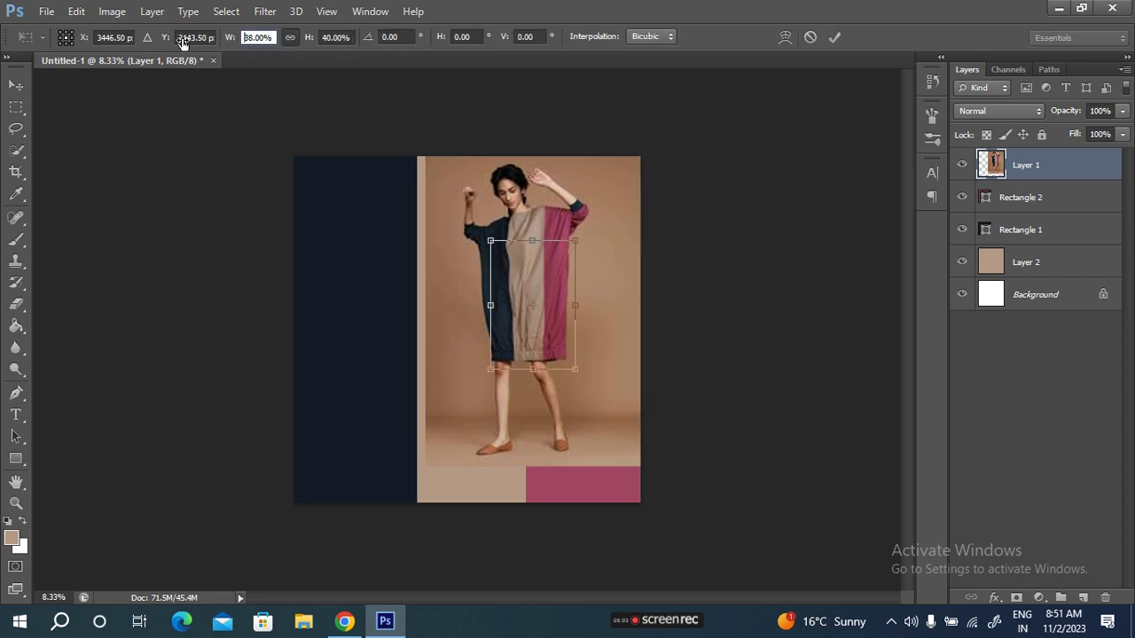
text(48)
key(Tab)
text(48)
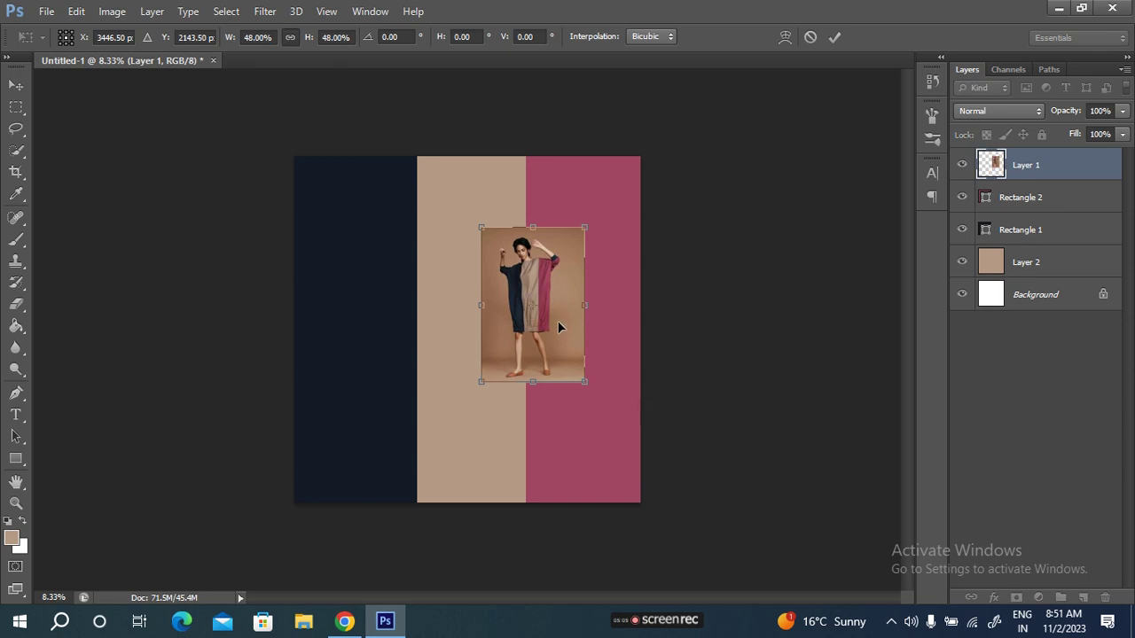
Step: Place the photo over the beige middle stripe, fit the poster on screen, then hide the photo
drag(561, 327, 510, 338)
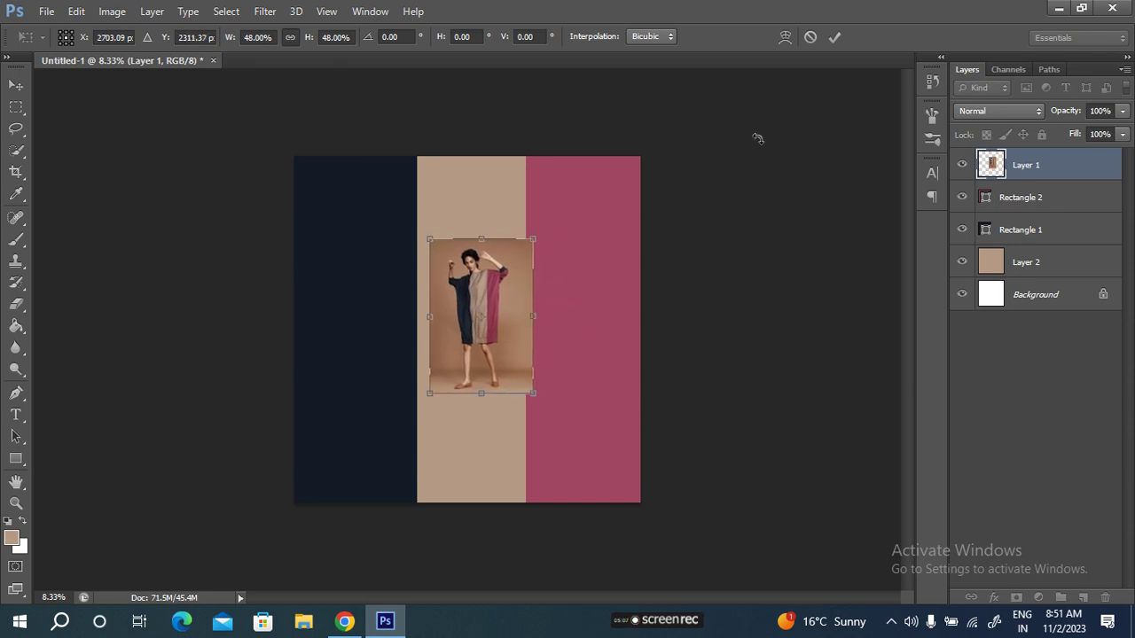
click(834, 36)
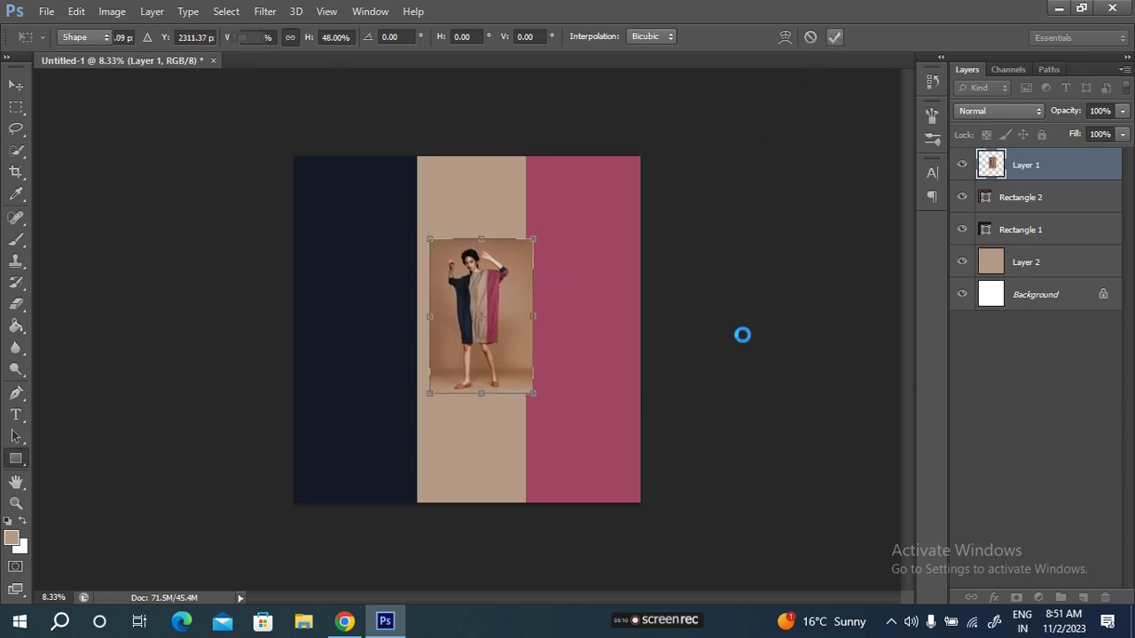
key(ctrl+0)
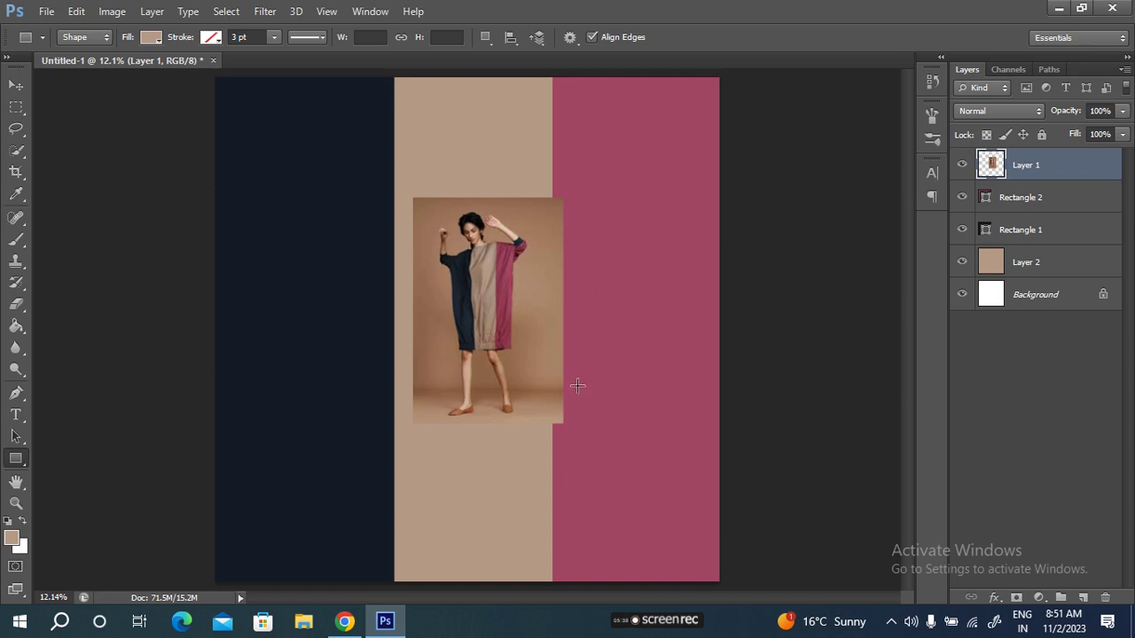
click(962, 165)
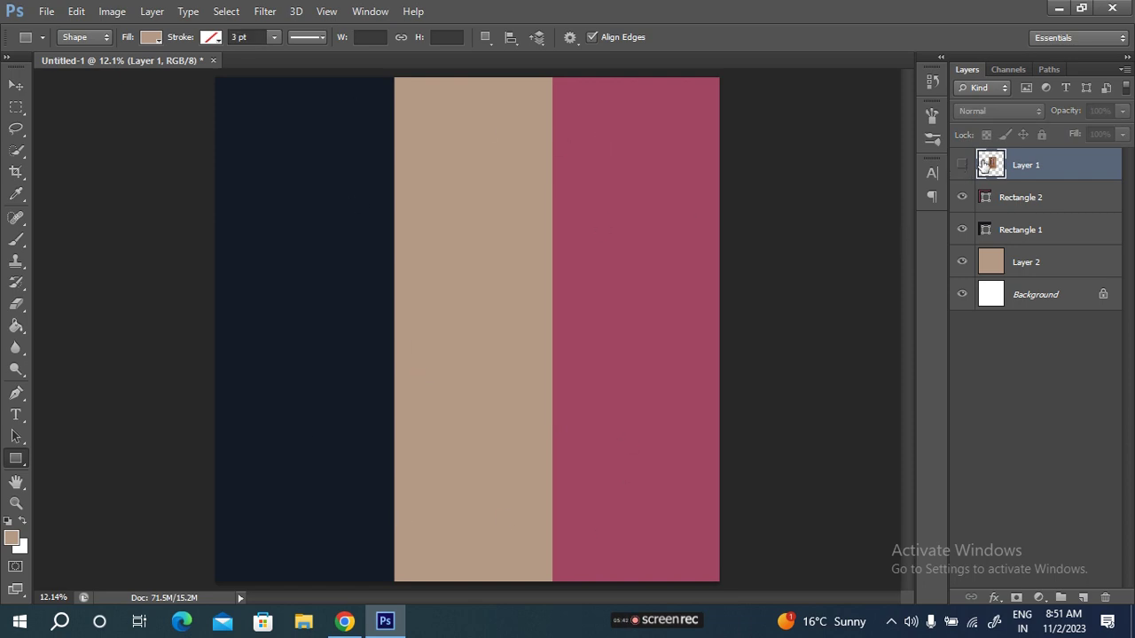
Step: Delete the dress photo, both rectangles and the beige fill layer, then return to the image results
click(962, 165)
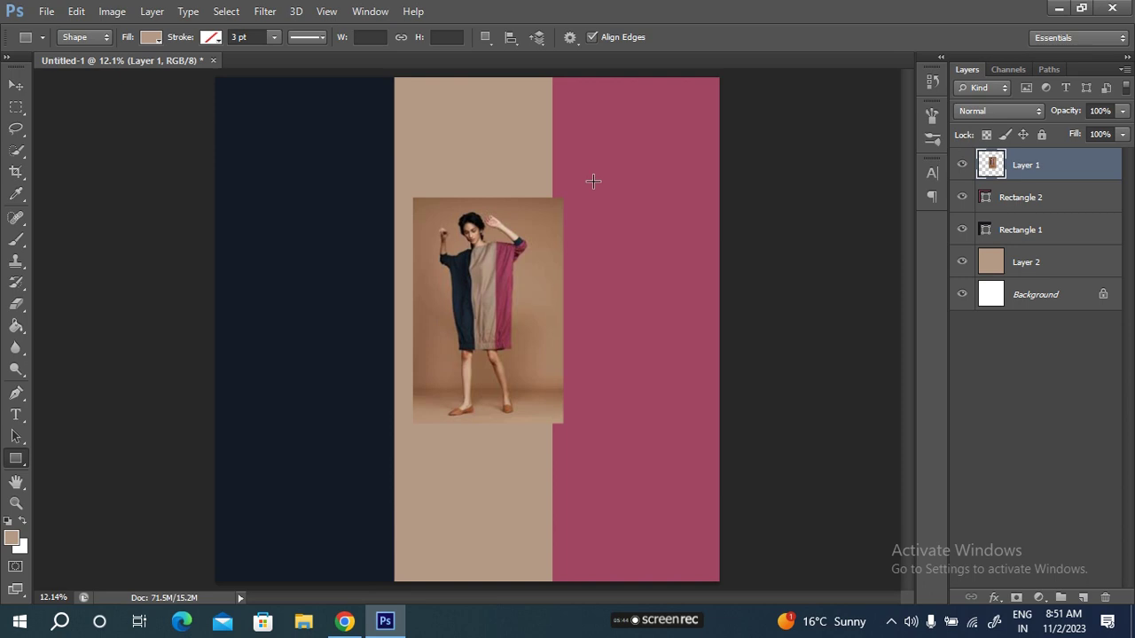
click(964, 166)
key(Delete)
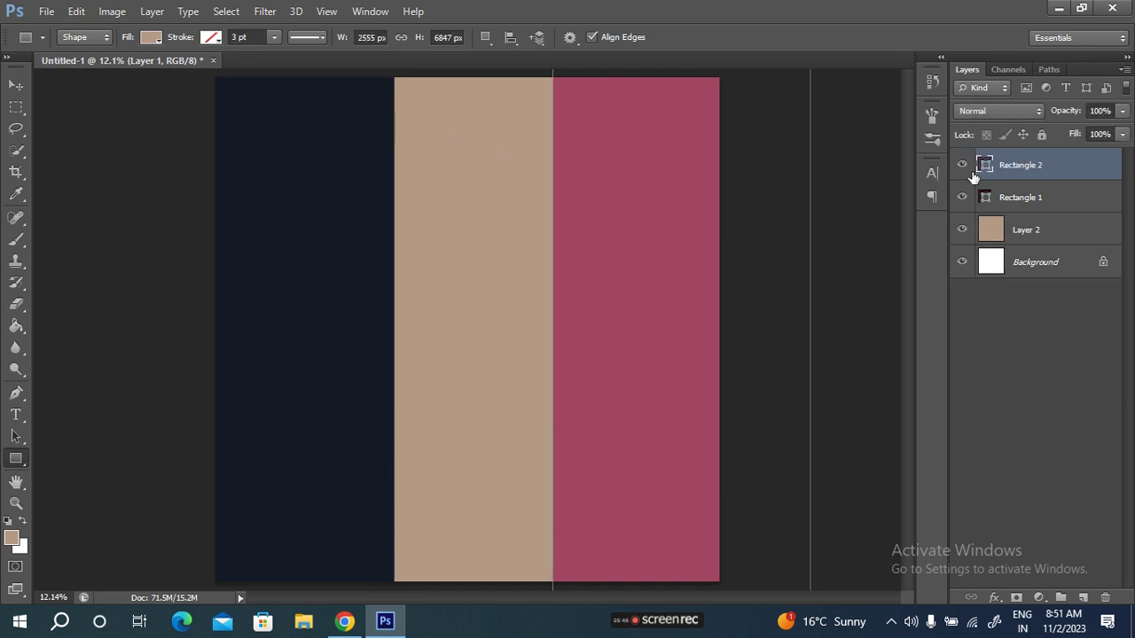
key(Delete)
key(Delete)
key(Delete)
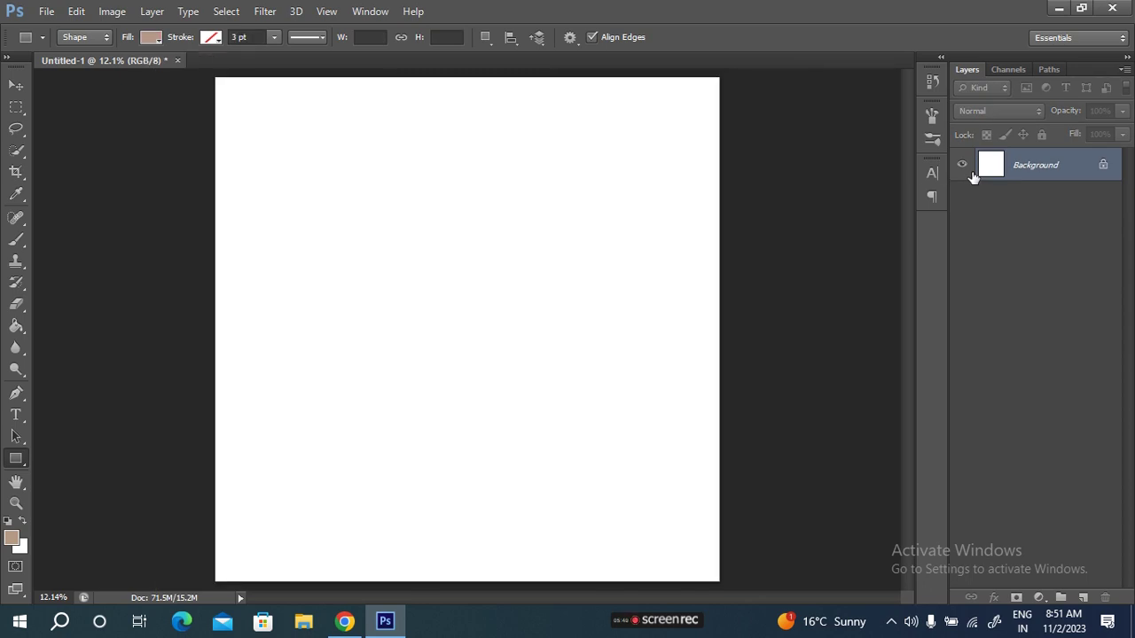
click(345, 621)
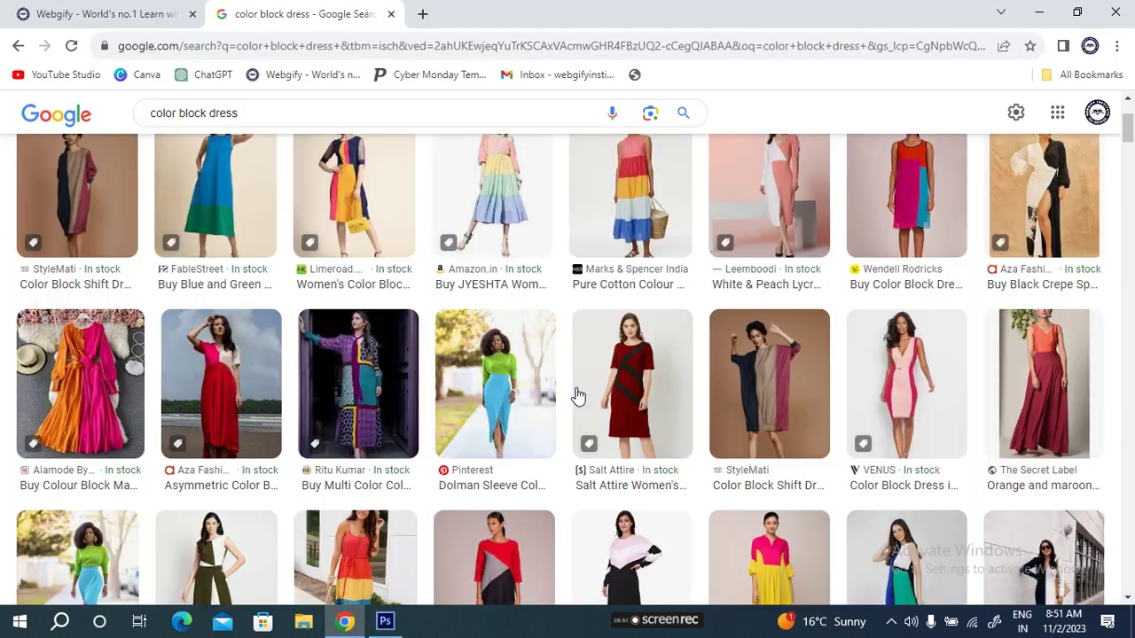
Step: Copy the pink VENUS color block dress image and go back to the blank Untitled-1 canvas
scroll(694, 396, down, 2)
scroll(696, 397, down, 1)
scroll(708, 401, up, 2)
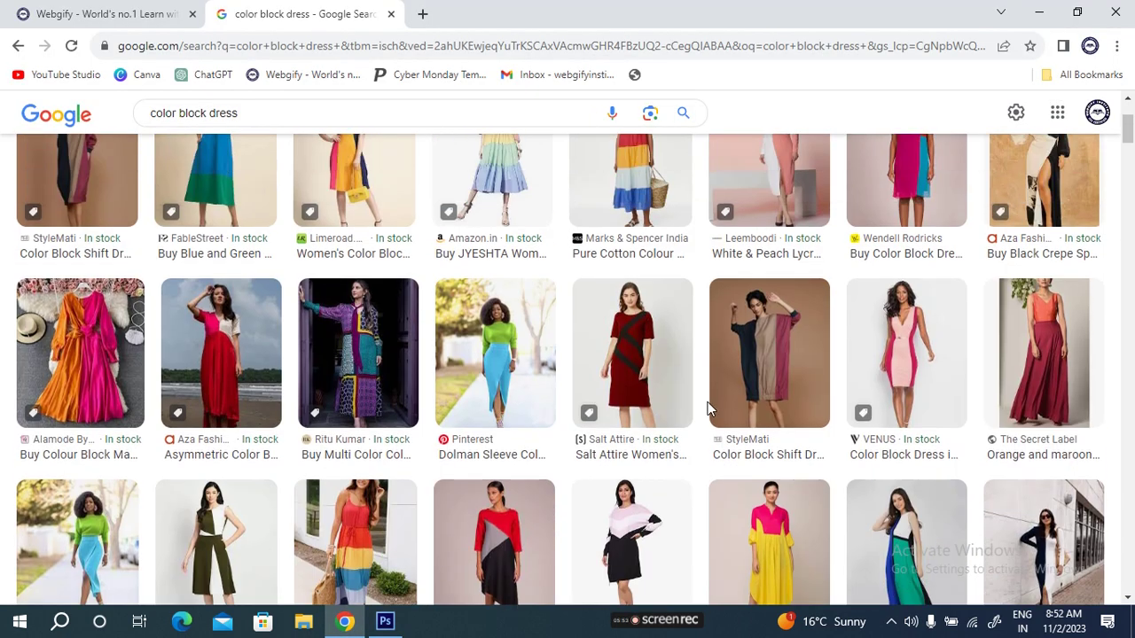
scroll(708, 401, up, 2)
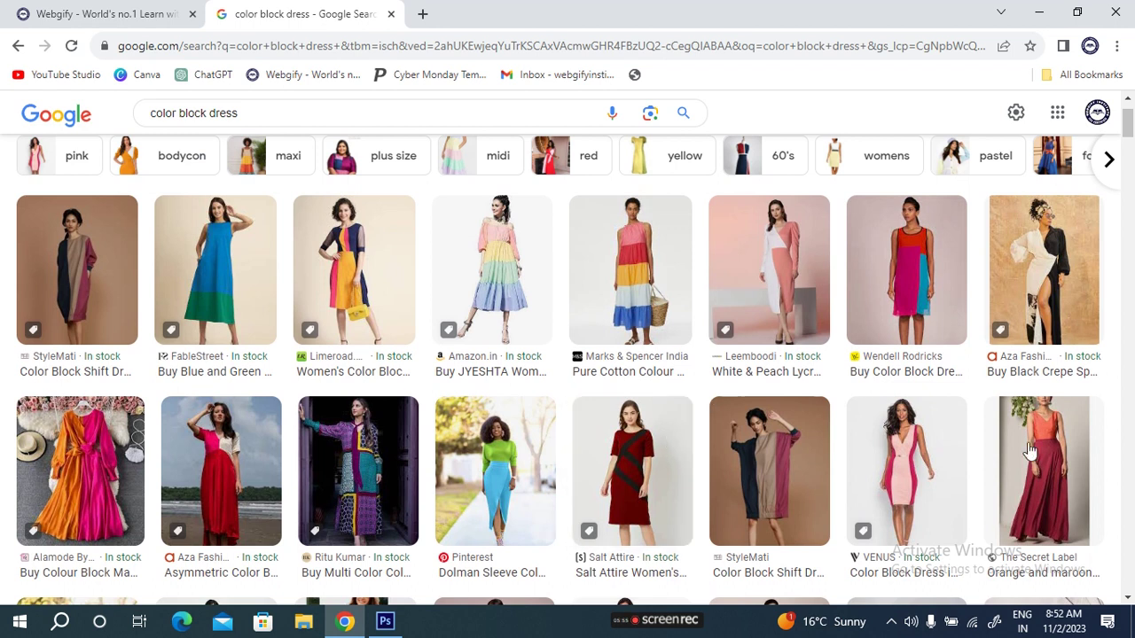
right_click(892, 476)
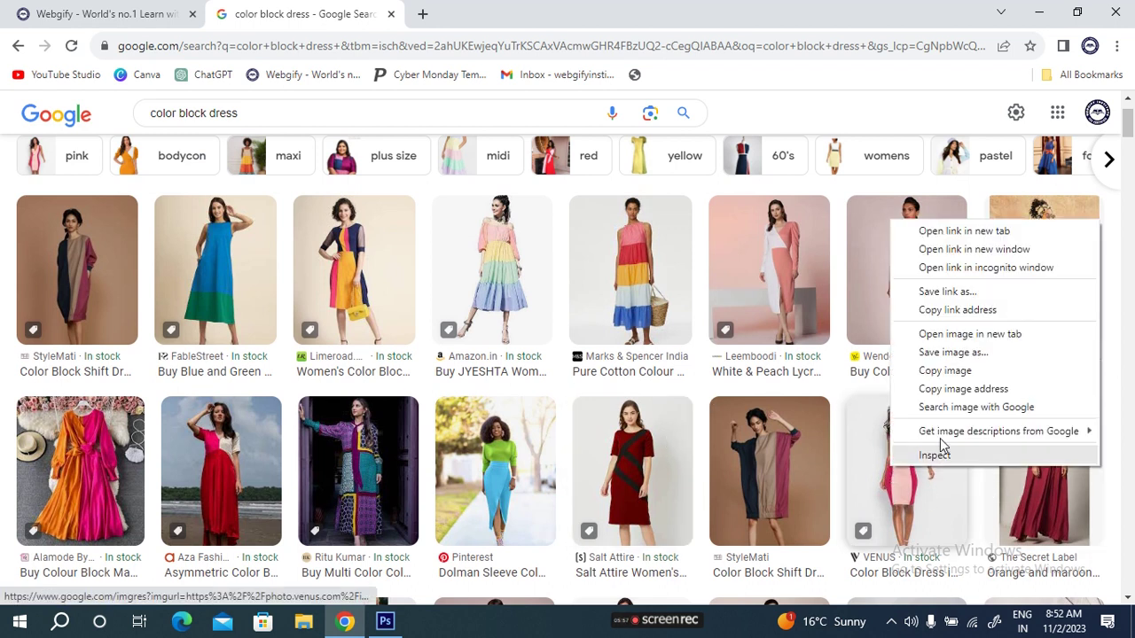
click(958, 387)
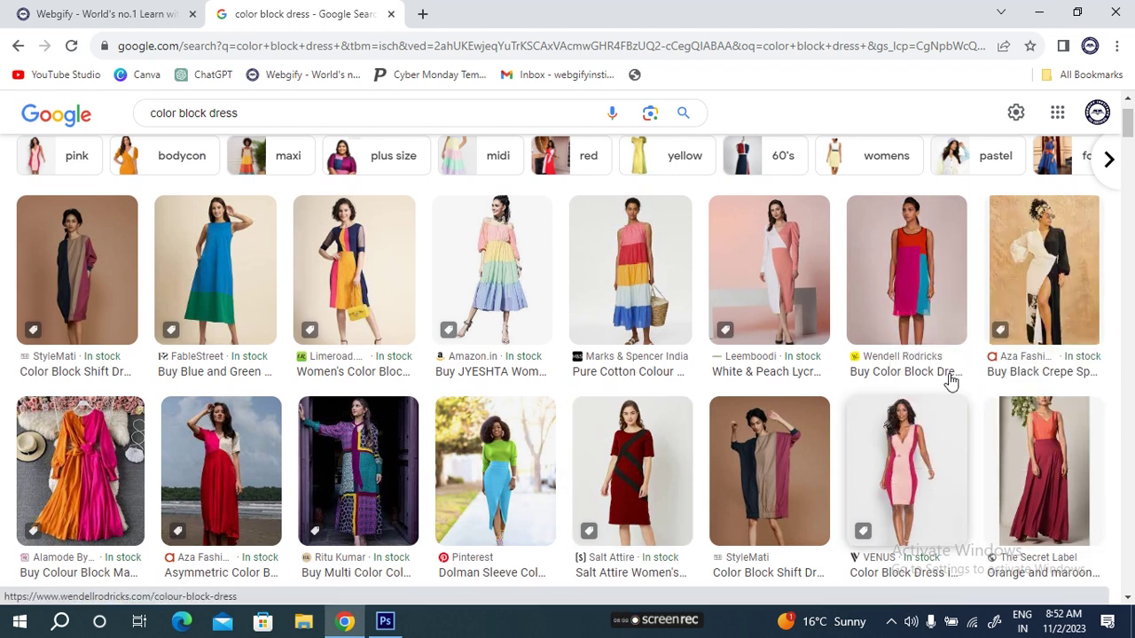
click(384, 621)
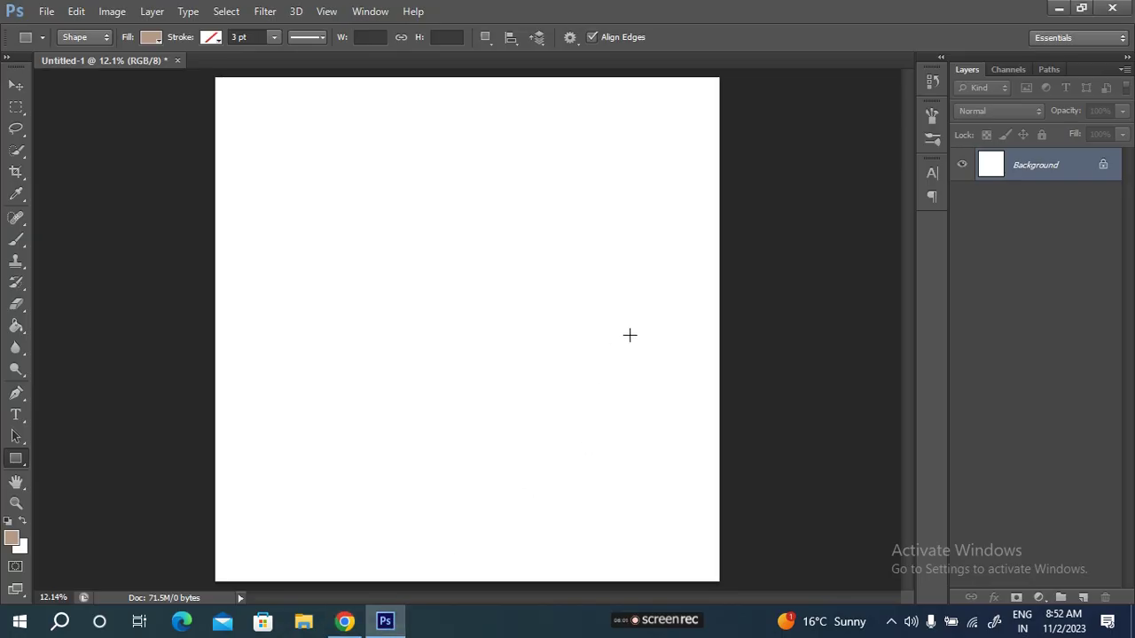
Step: Paste the pink dress photo, scale it up to 844%, and add an empty Layer 2 above Background
key(ctrl+v)
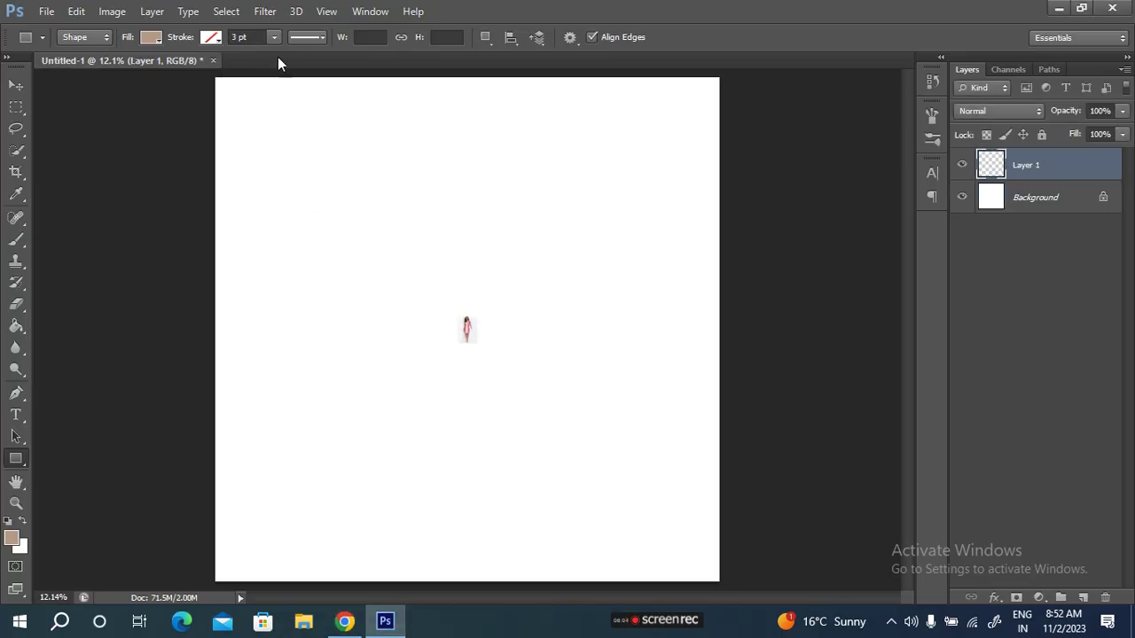
key(ctrl+t)
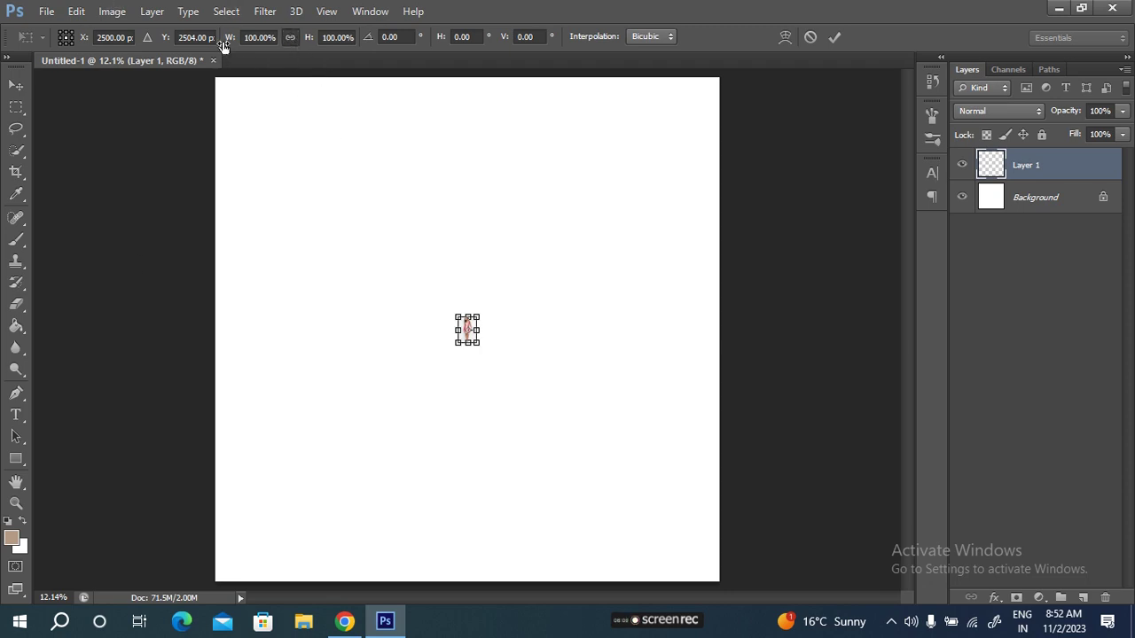
drag(226, 43, 208, 95)
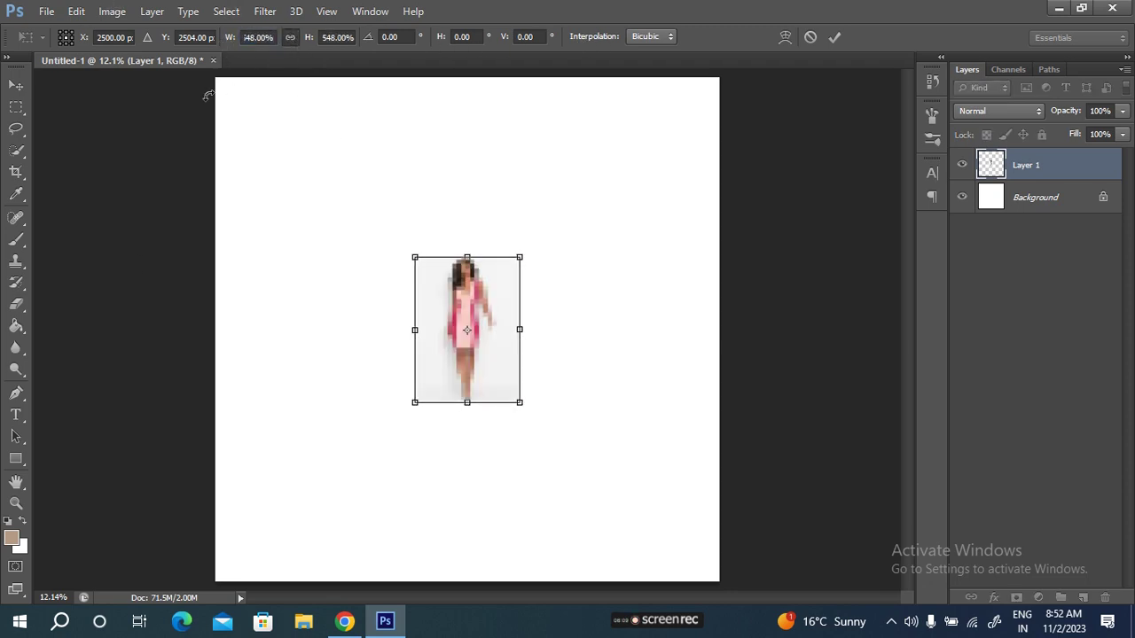
drag(225, 44, 477, 34)
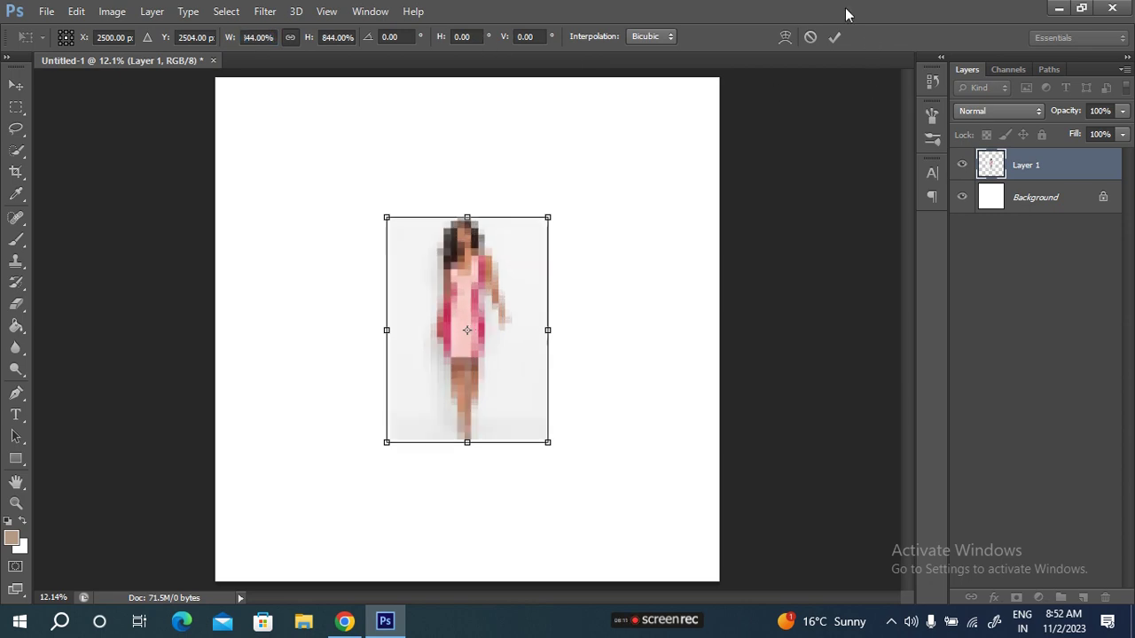
click(833, 43)
click(1077, 191)
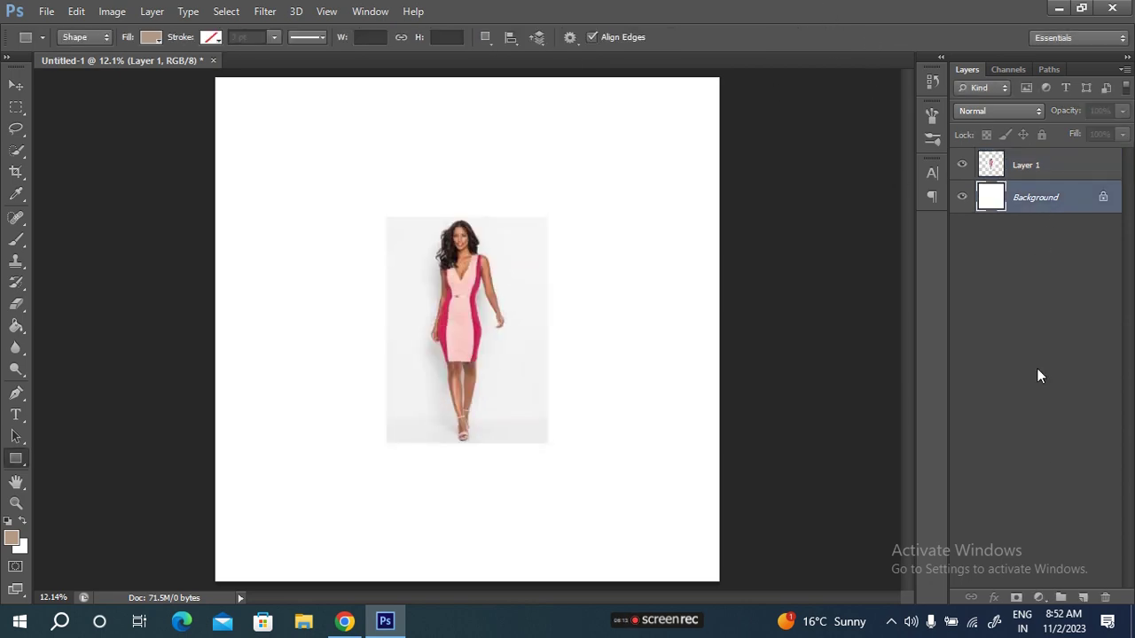
click(1082, 598)
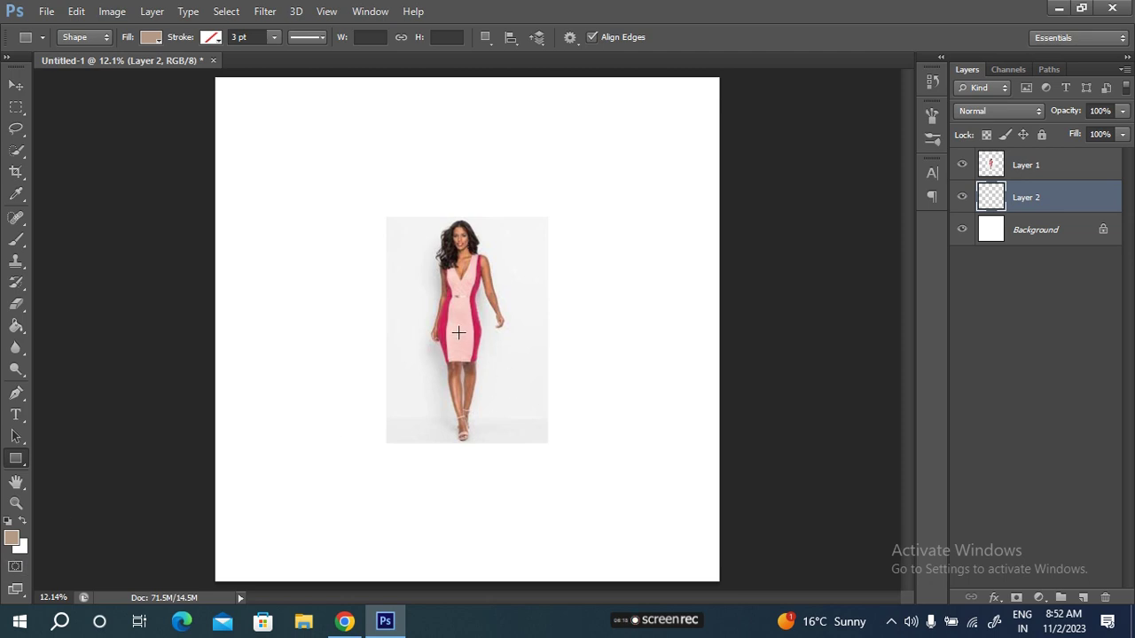
Step: Paint-bucket fill Layer 2 with light pink f7cac5 sampled from the dress
click(12, 538)
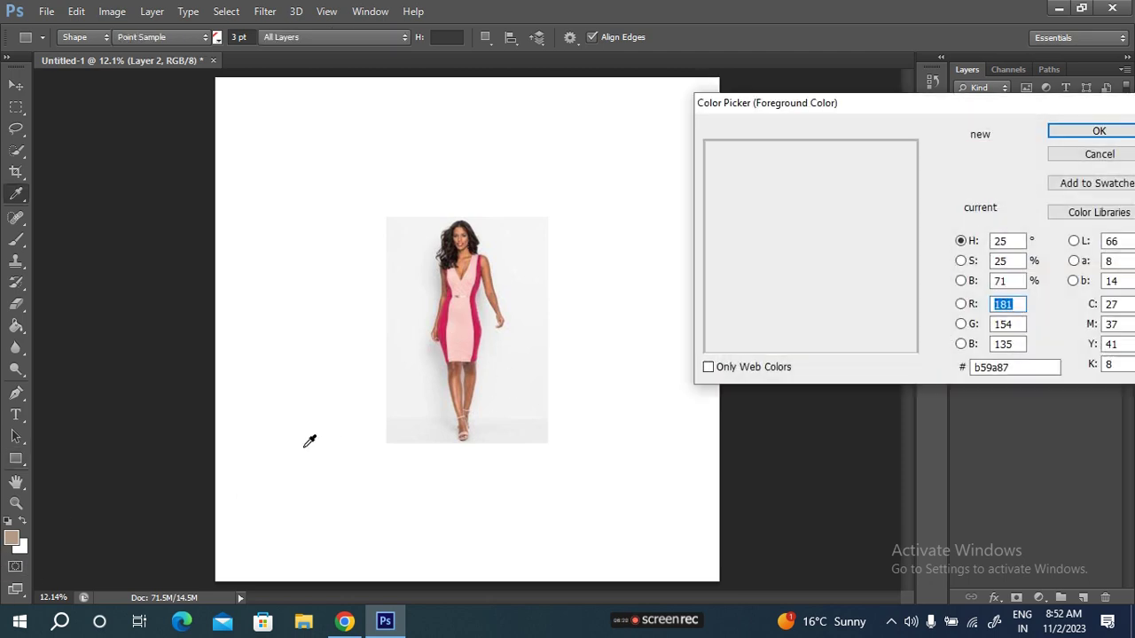
click(468, 330)
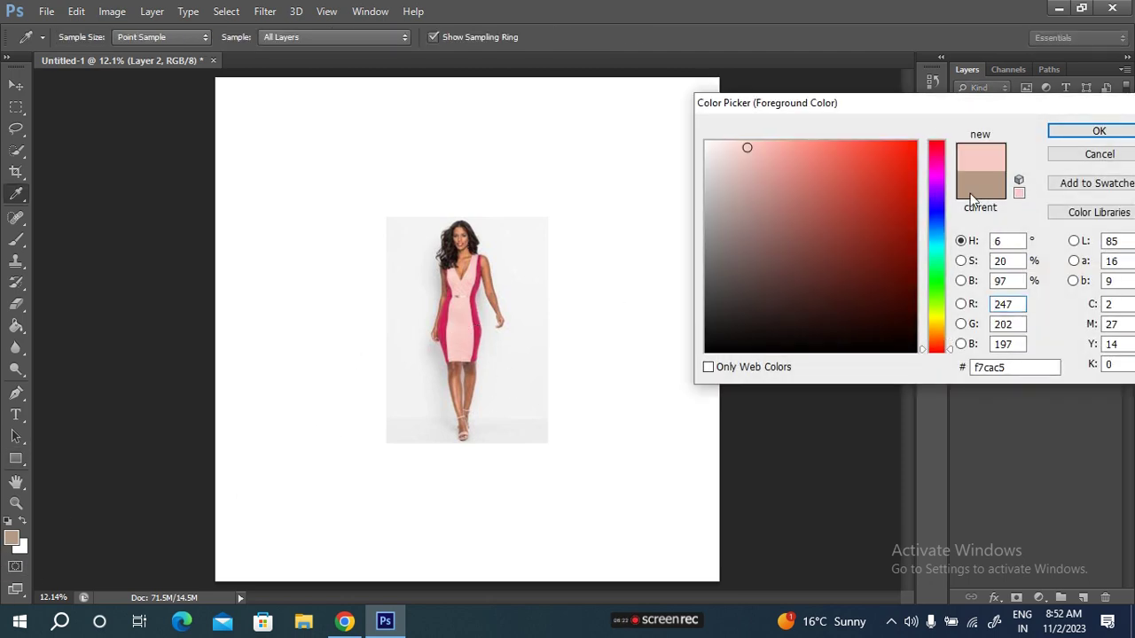
click(1098, 131)
click(16, 326)
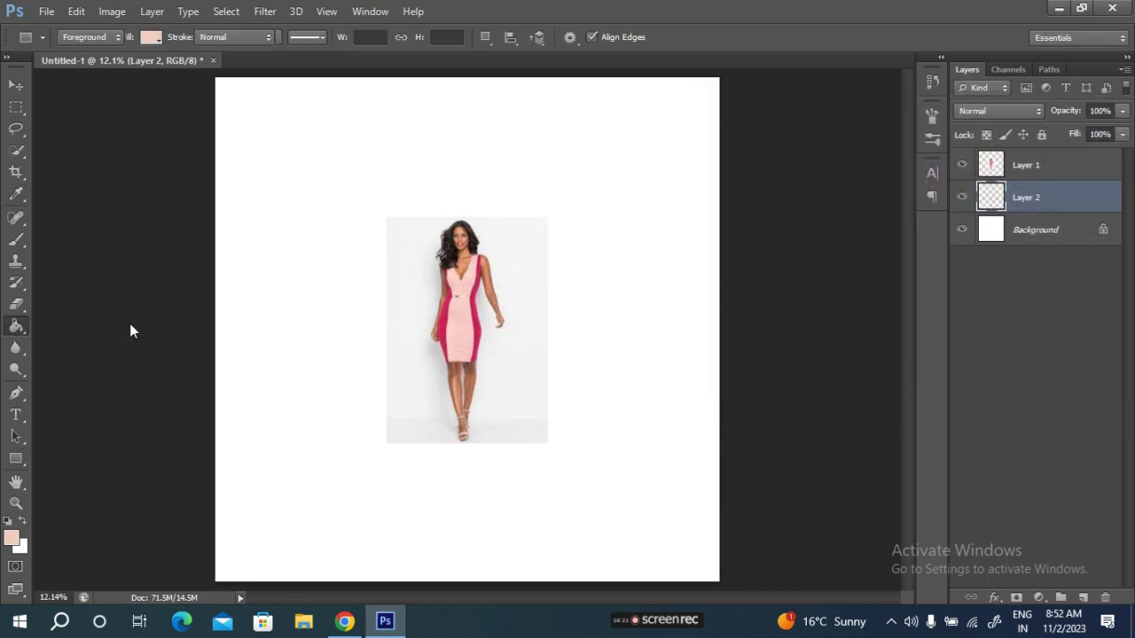
click(247, 326)
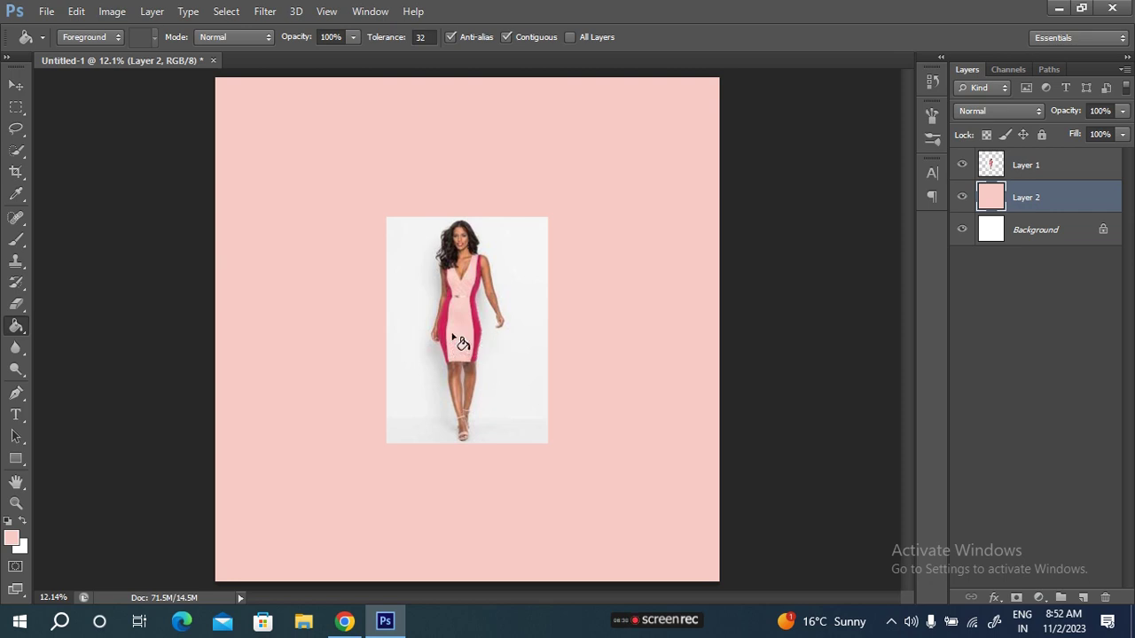
click(15, 461)
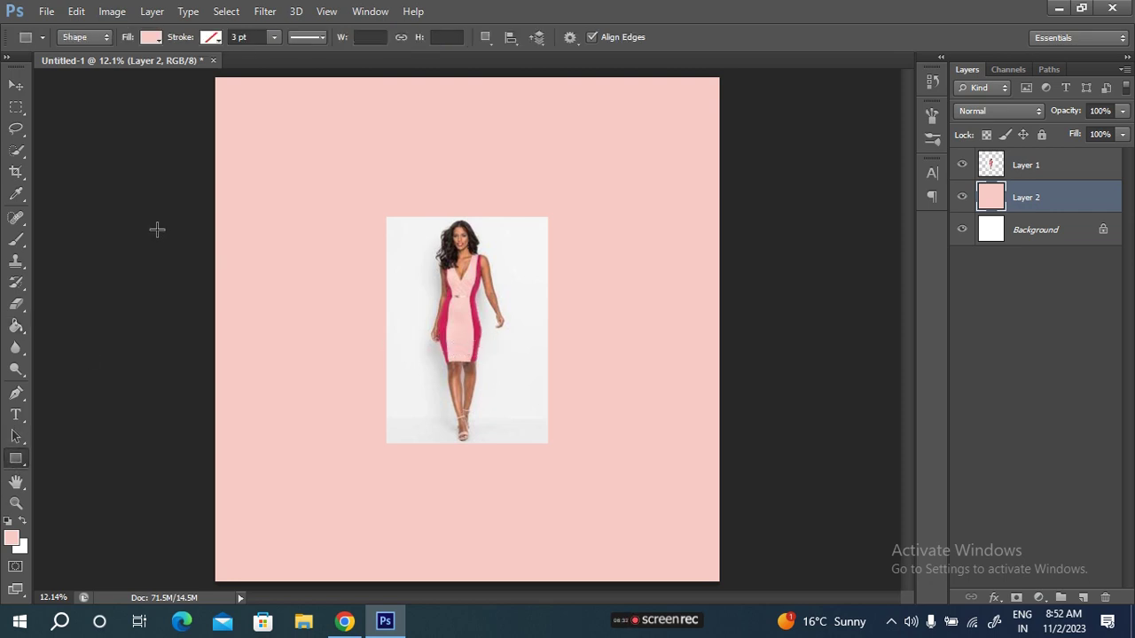
Step: Draw a narrow left-edge stripe filled with dark pink d11b53 from the dress, then duplicate it
mouse_move(193, 75)
mouse_down()
mouse_move(418, 605)
mouse_move(435, 598)
mouse_up()
drag(414, 594, 350, 599)
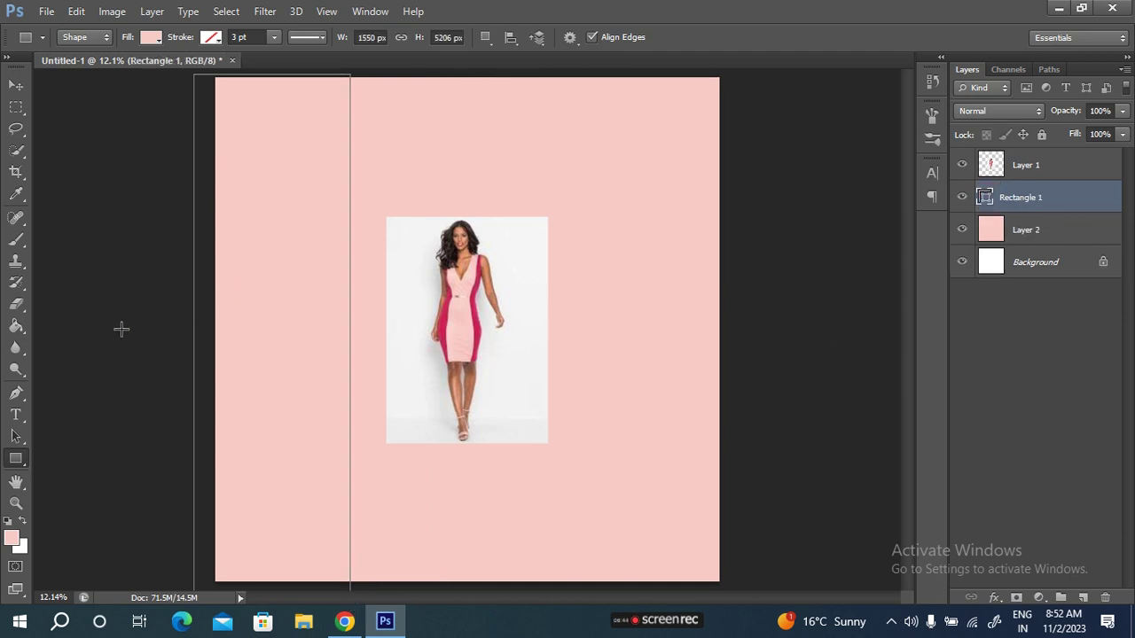
click(148, 39)
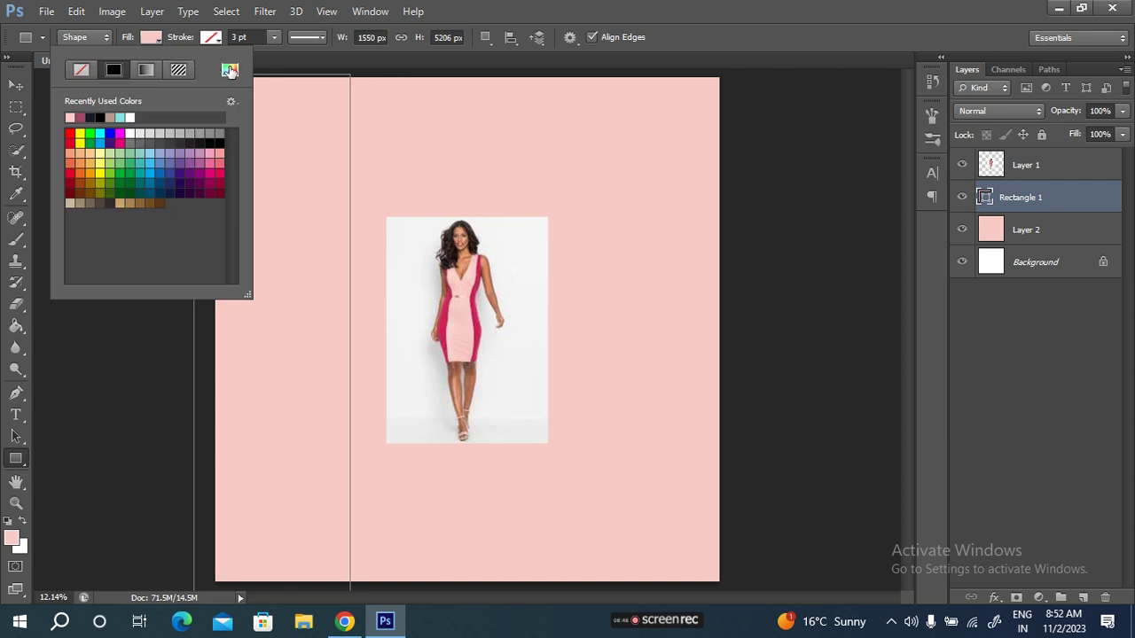
click(230, 71)
click(446, 319)
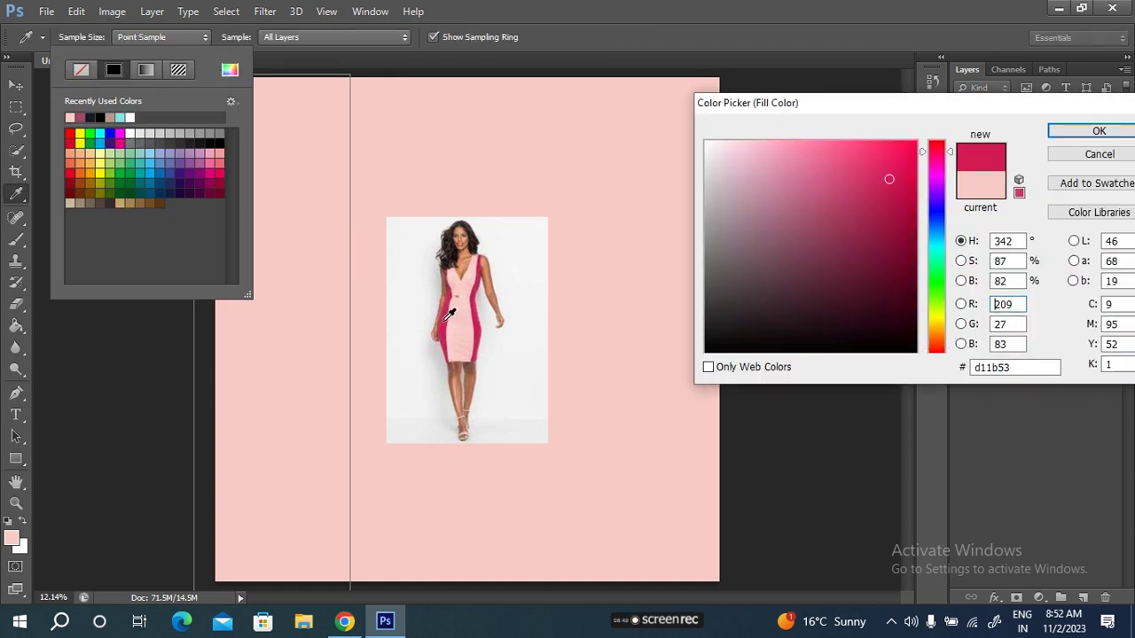
click(1098, 131)
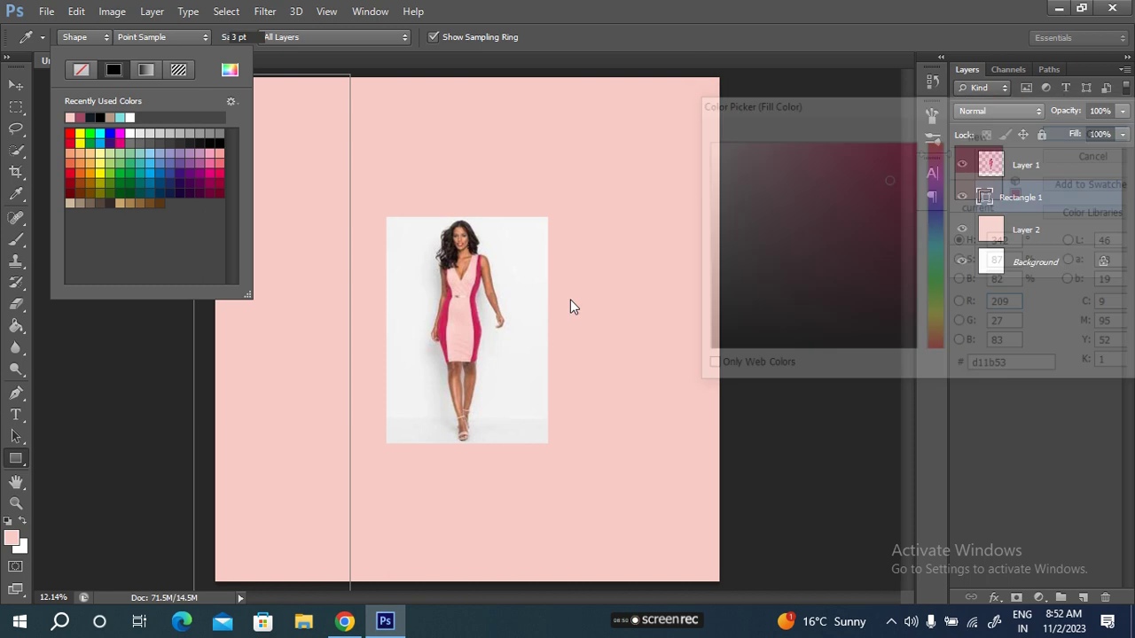
key(Escape)
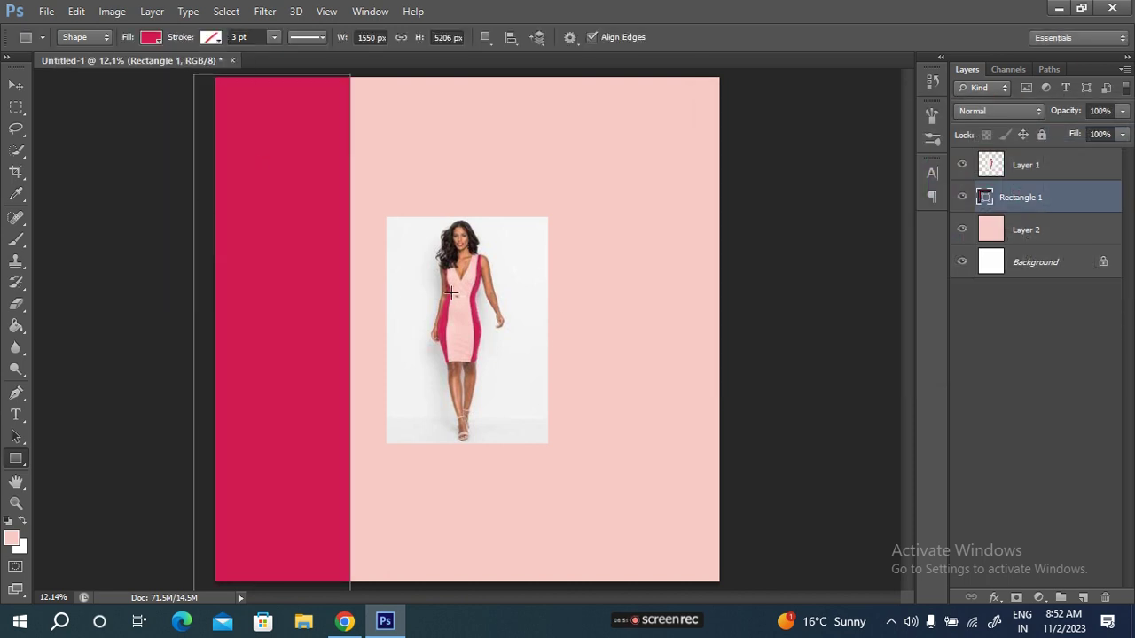
key(ctrl+j)
key(ctrl+t)
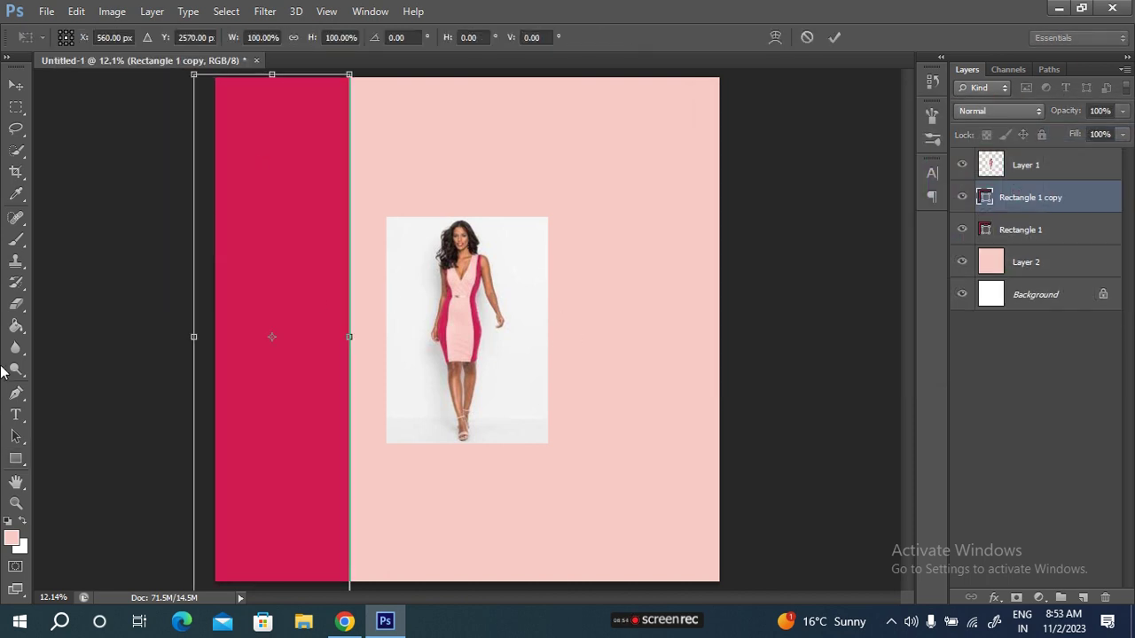
Step: Move the duplicate stripe to the right edge, stretch it to full height and nudge it into place
drag(311, 272, 653, 331)
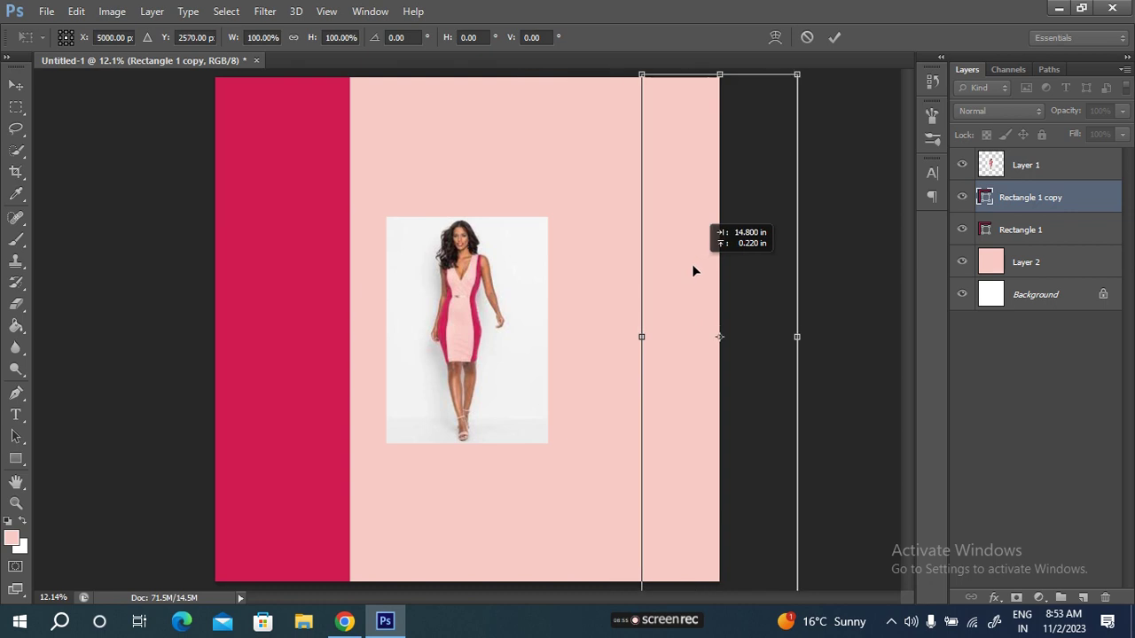
drag(678, 132, 705, 2)
drag(716, 463, 692, 432)
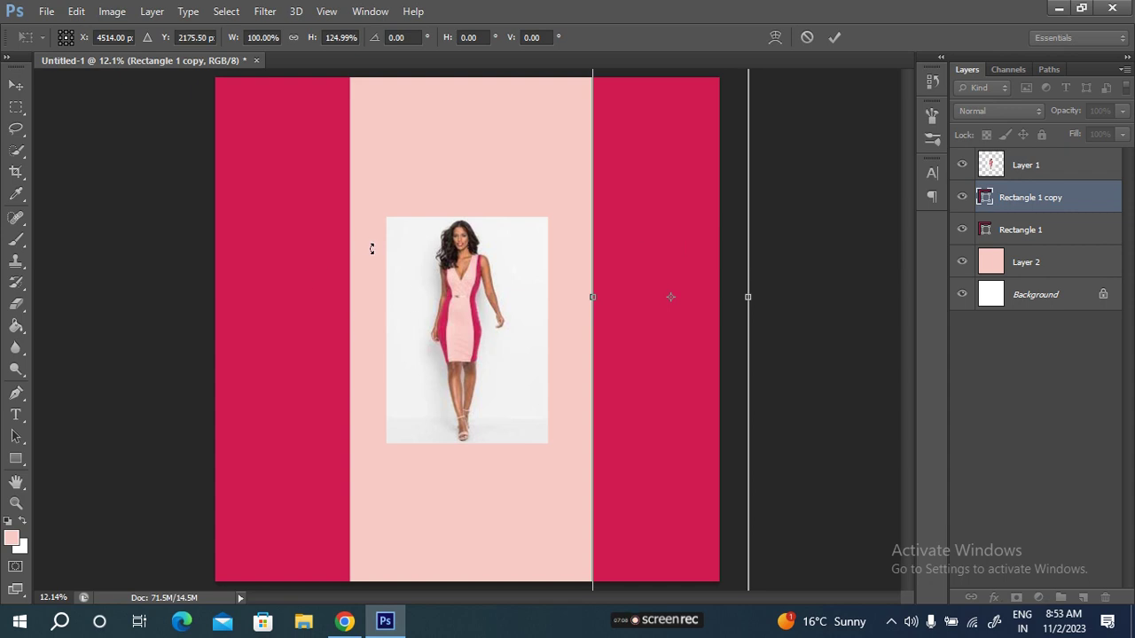
click(834, 38)
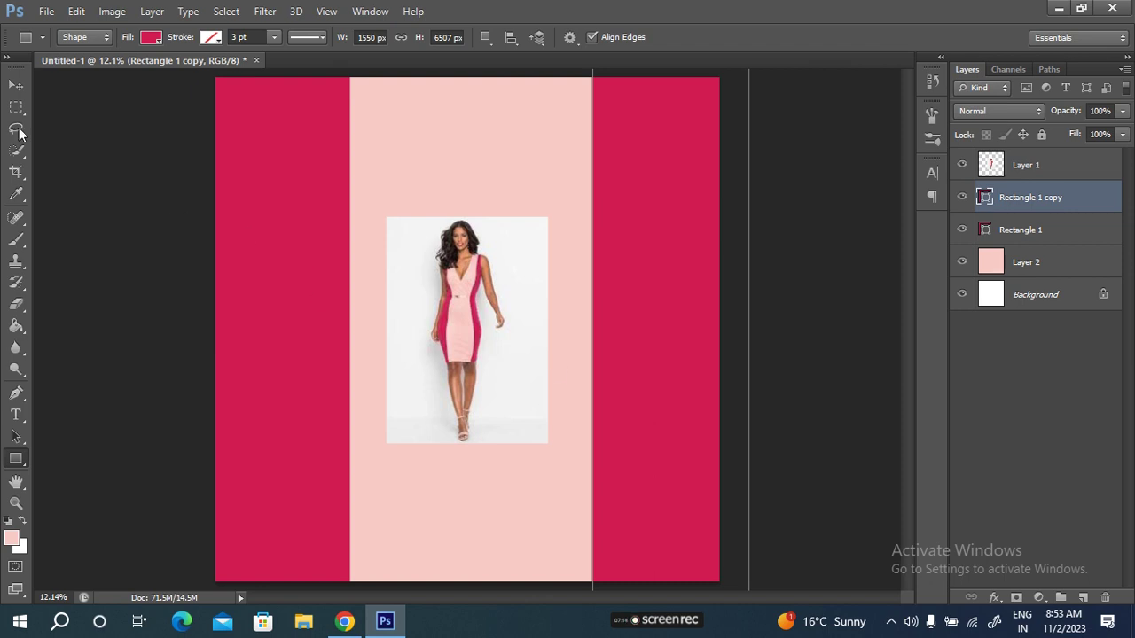
click(16, 85)
key(shift+Left)
key(shift+Left)
key(shift+Left)
key(shift+Left)
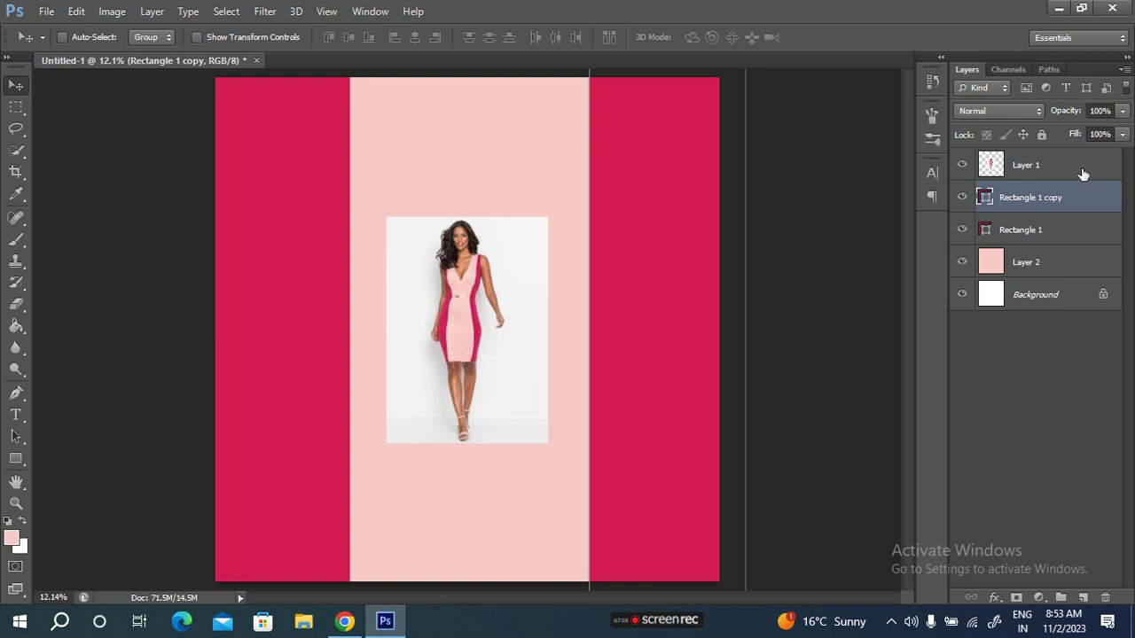
drag(1078, 169, 995, 188)
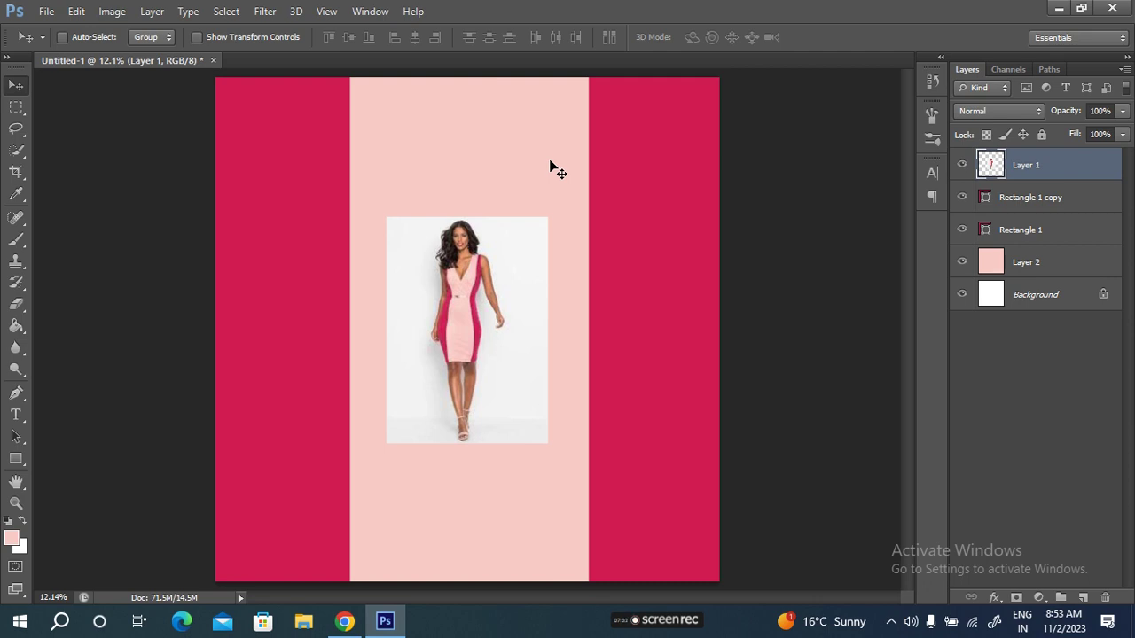
Step: Remove every poster layer so only the white Background remains
key(ctrl+alt+z)
key(ctrl+alt+z)
key(ctrl+alt+z)
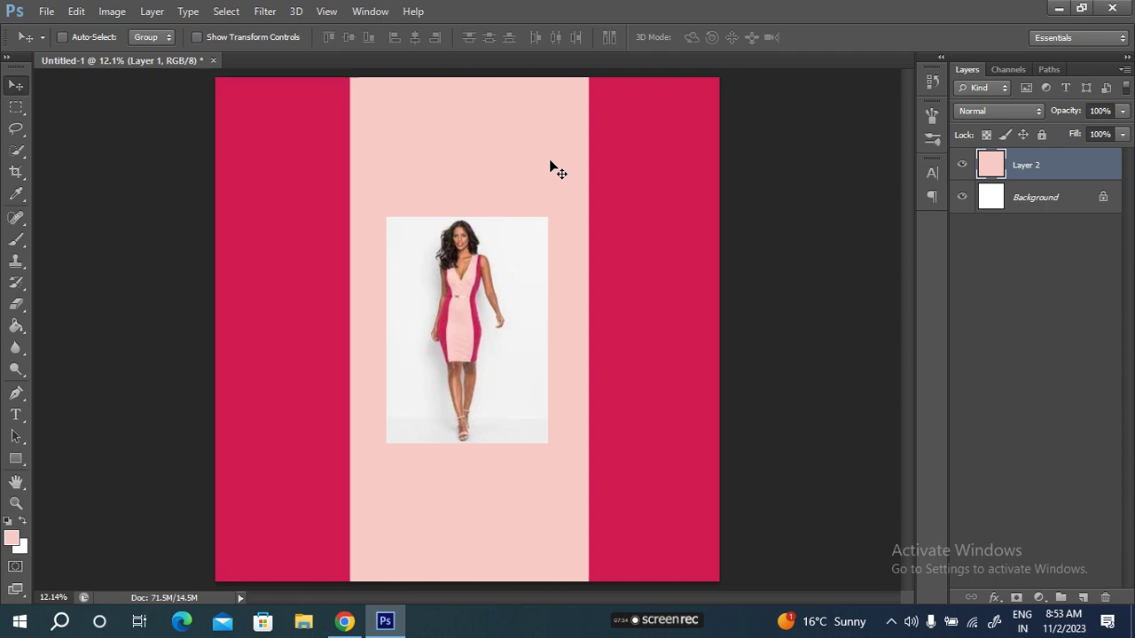
key(ctrl+alt+z)
click(345, 620)
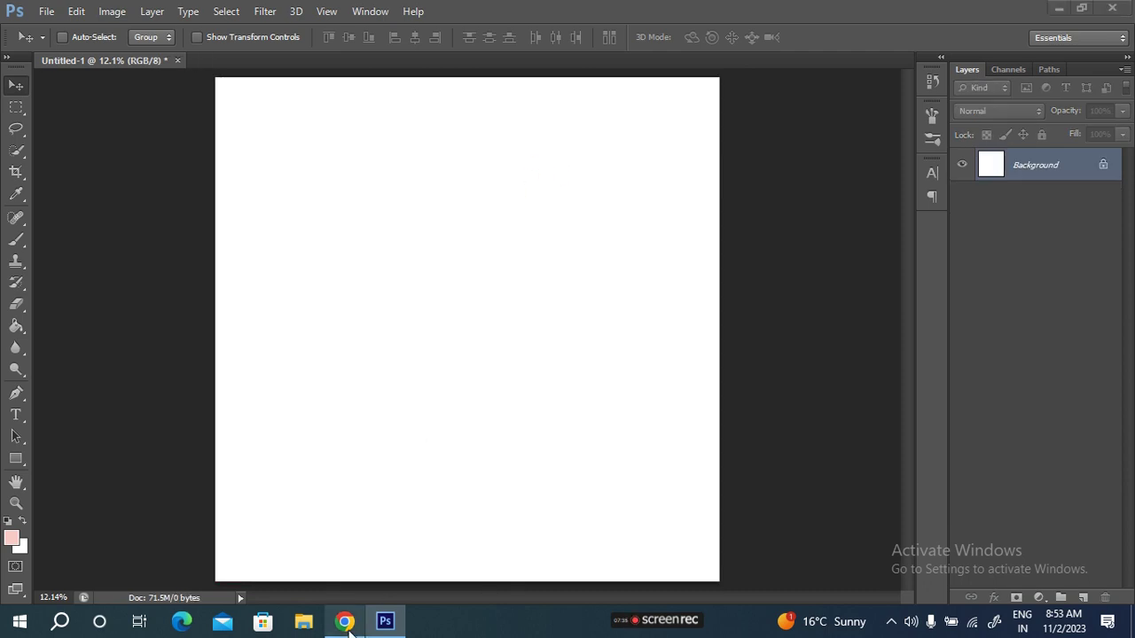
Step: Scroll the Google Images results to find the yellow, white and plum tiered dress
scroll(353, 530, up, 2)
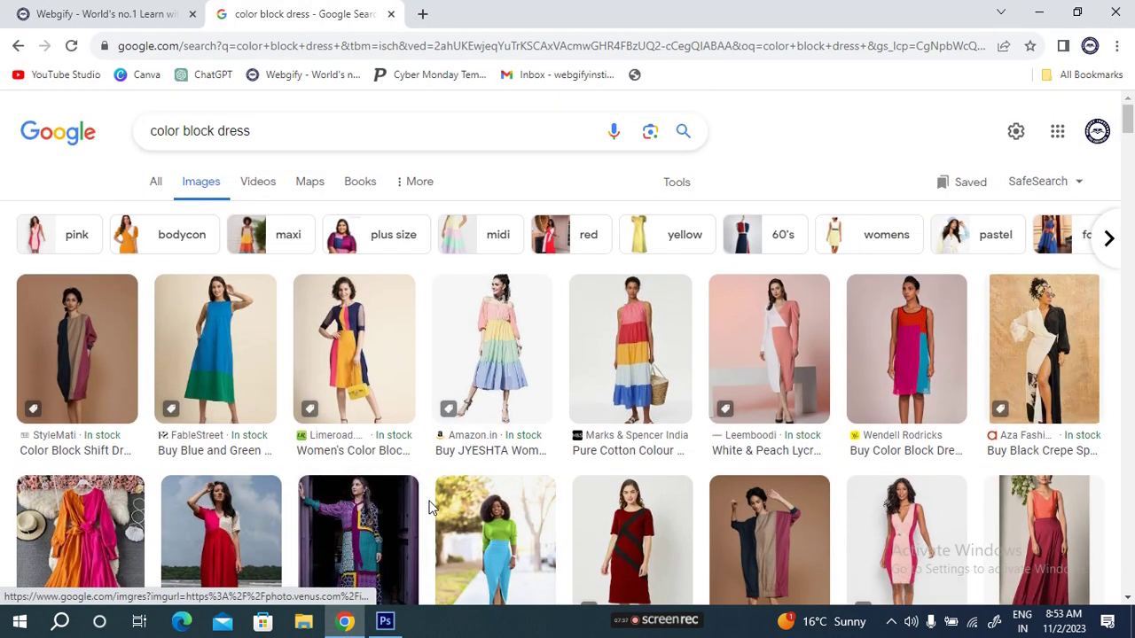
scroll(709, 395, down, 2)
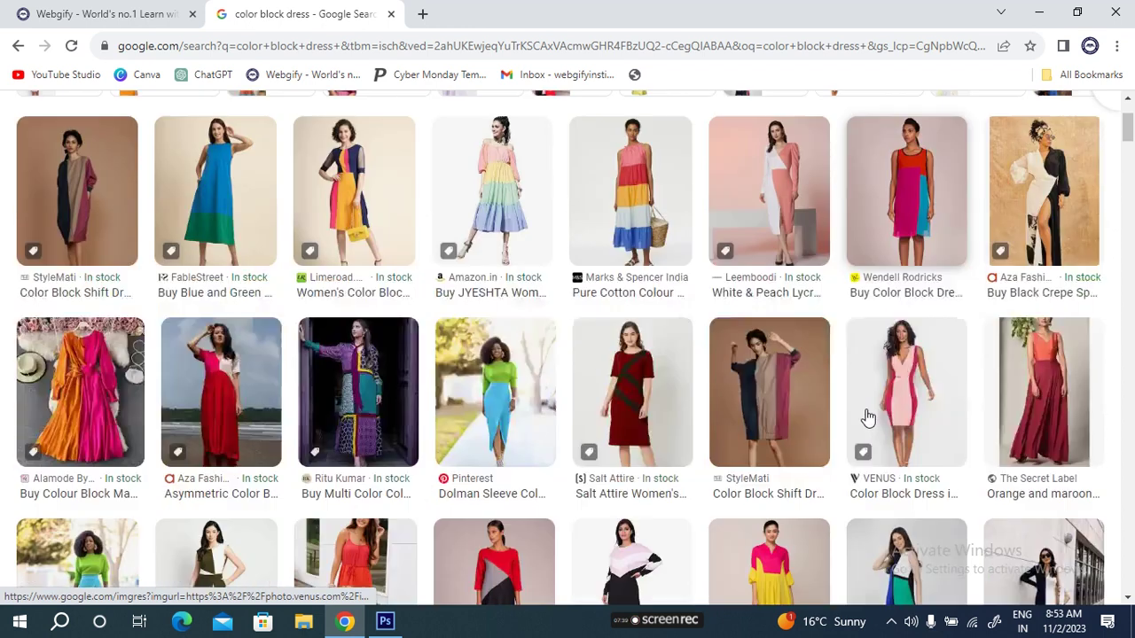
scroll(867, 413, down, 2)
scroll(760, 435, down, 2)
scroll(527, 443, down, 2)
scroll(527, 443, down, 1)
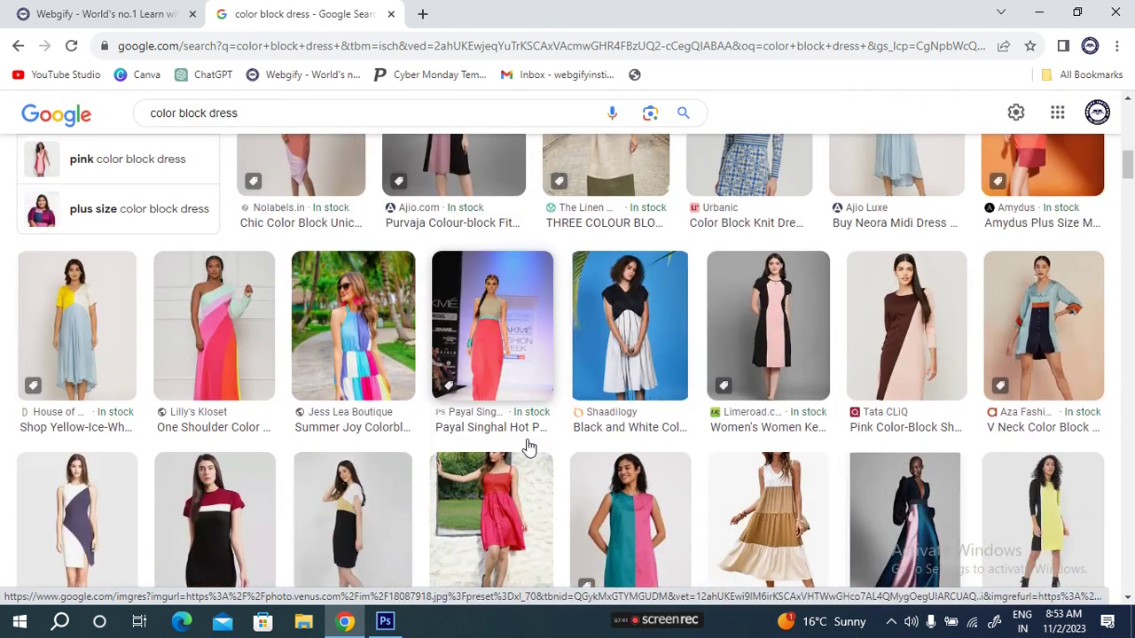
scroll(527, 443, down, 2)
scroll(527, 445, down, 2)
scroll(527, 443, down, 2)
scroll(527, 444, down, 3)
scroll(517, 452, up, 1)
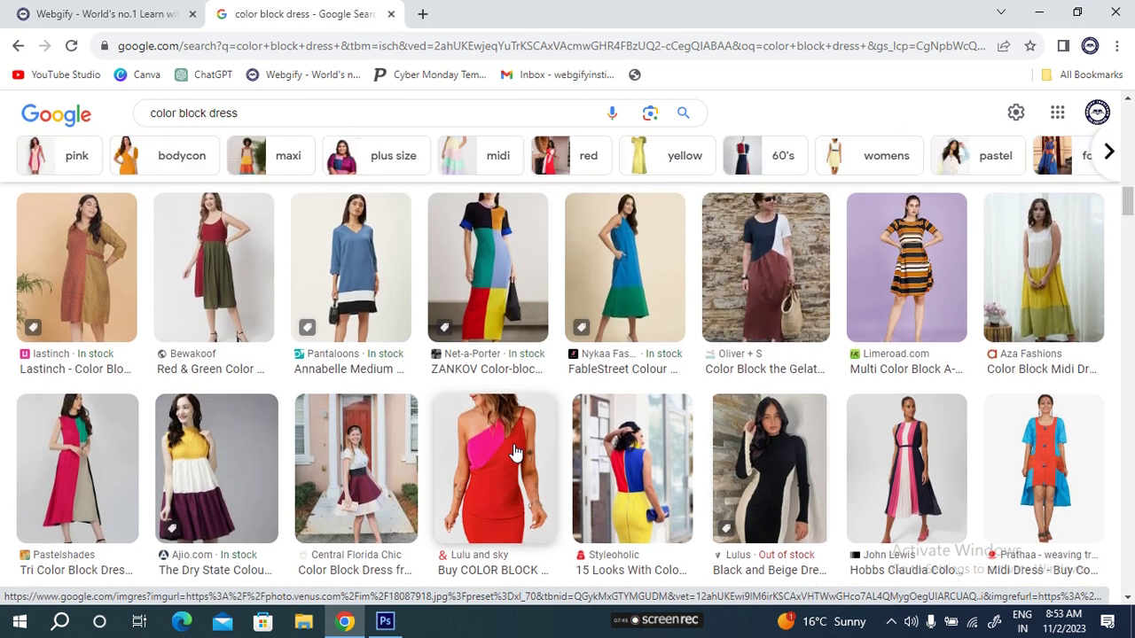
scroll(517, 453, down, 1)
scroll(517, 452, down, 2)
scroll(517, 453, up, 4)
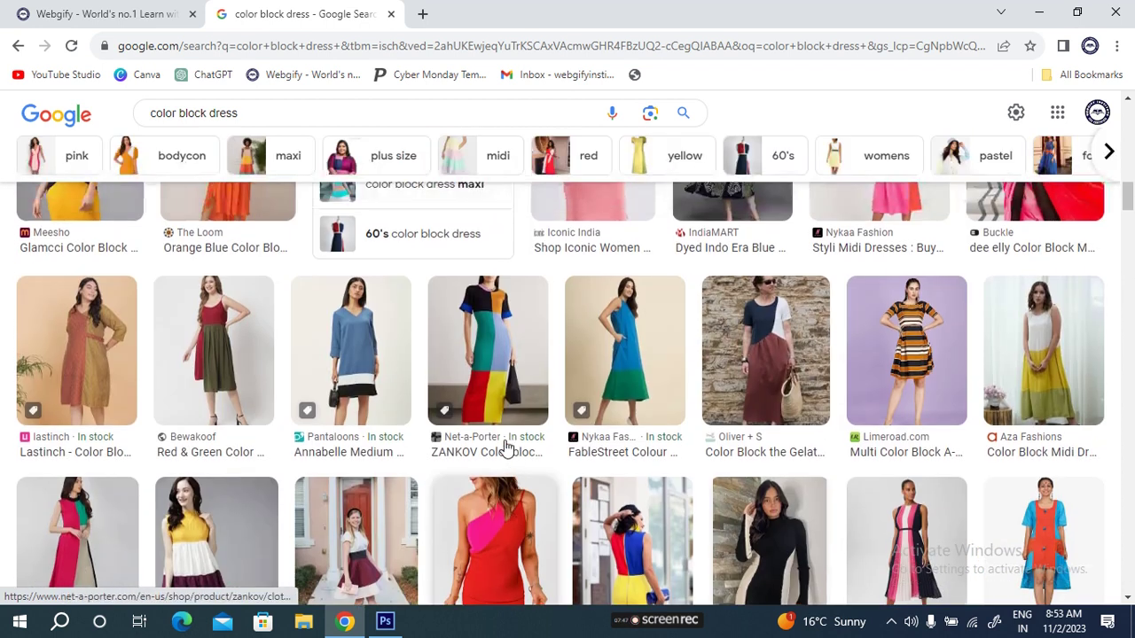
scroll(211, 524, down, 1)
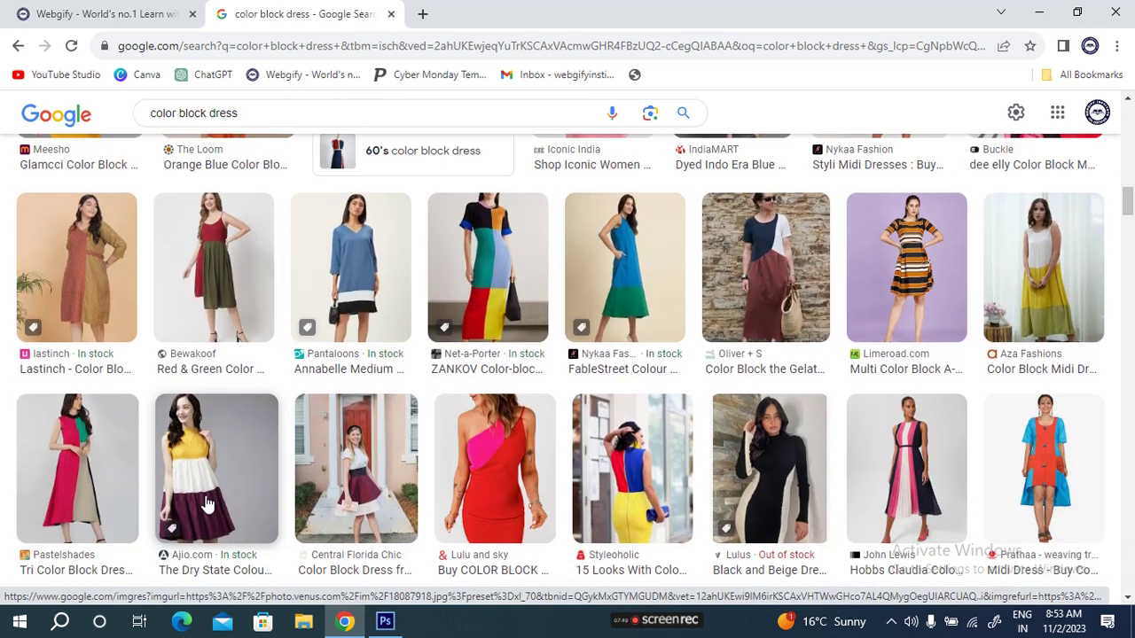
Step: Copy the tiered dress image and paste it into the Photoshop poster
right_click(203, 494)
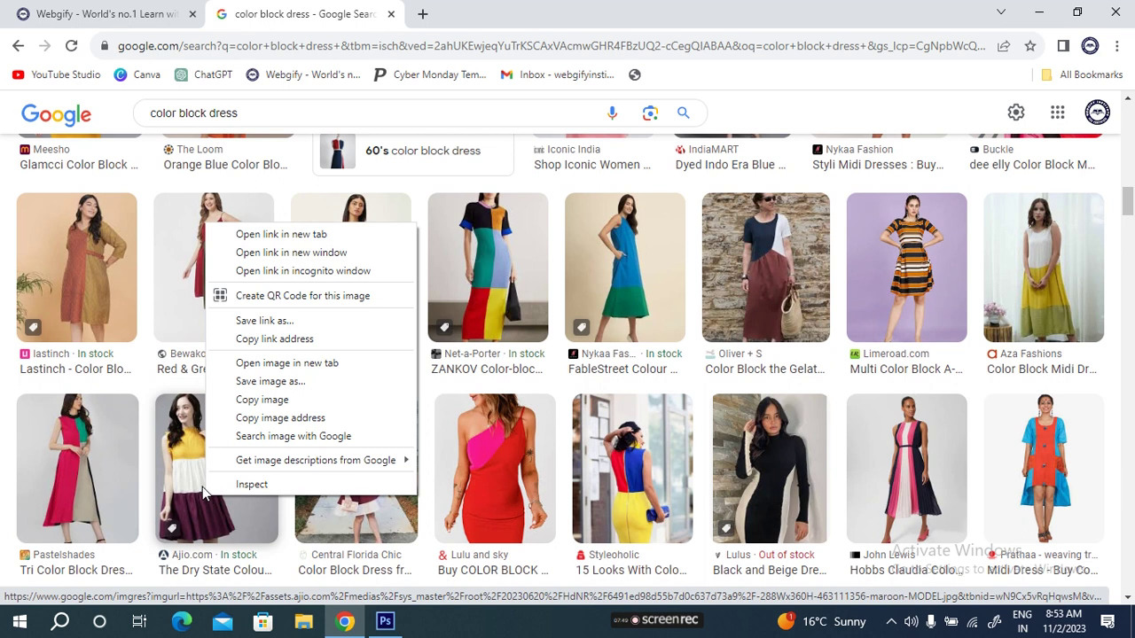
click(322, 400)
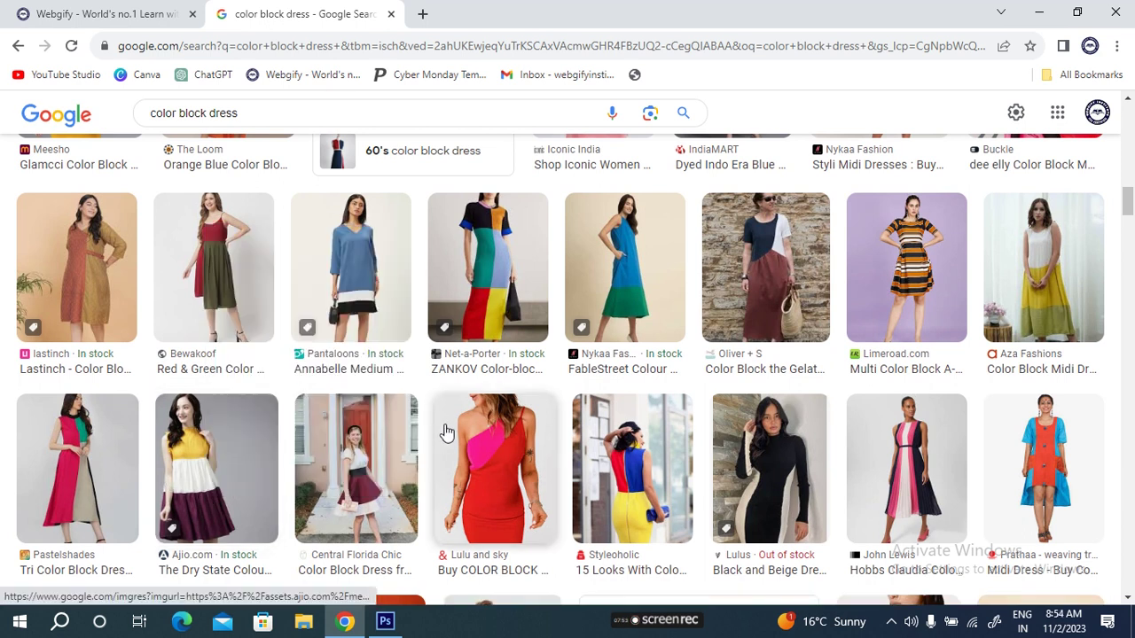
key(alt+Tab)
key(ctrl+v)
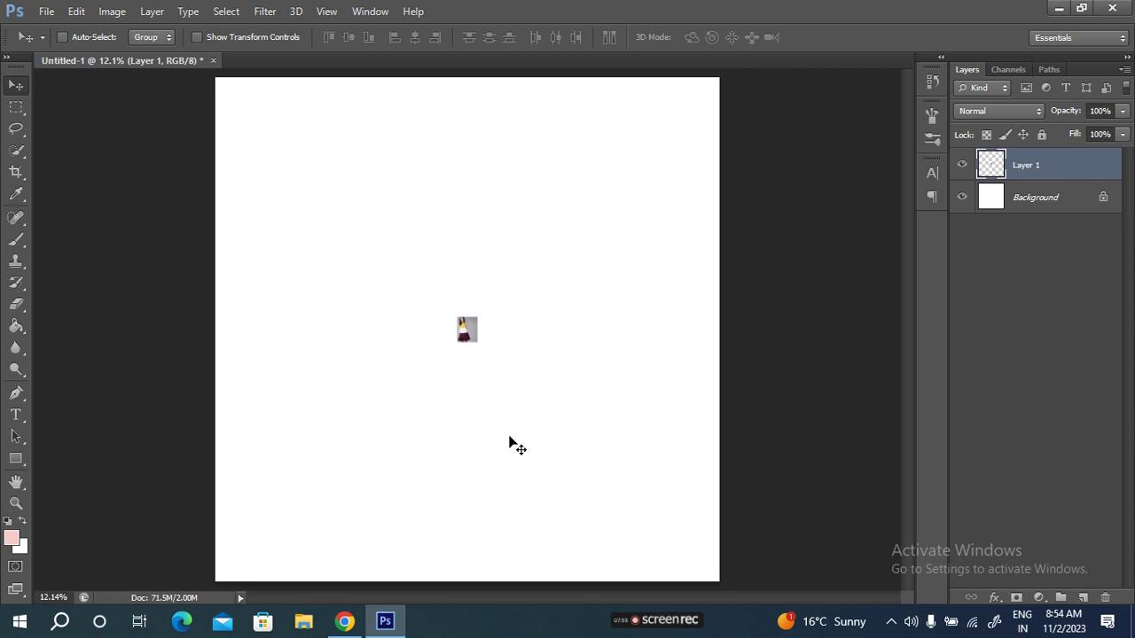
Step: Scale the pasted dress photo to 858% and move it to the canvas's upper right
key(ctrl+t)
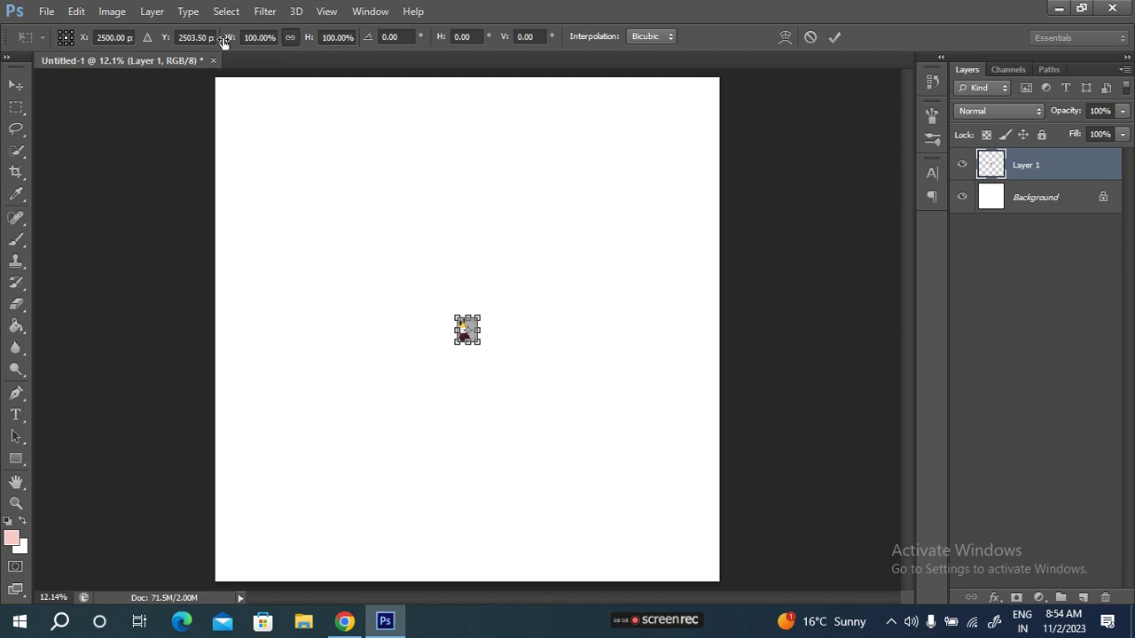
drag(224, 41, 677, 71)
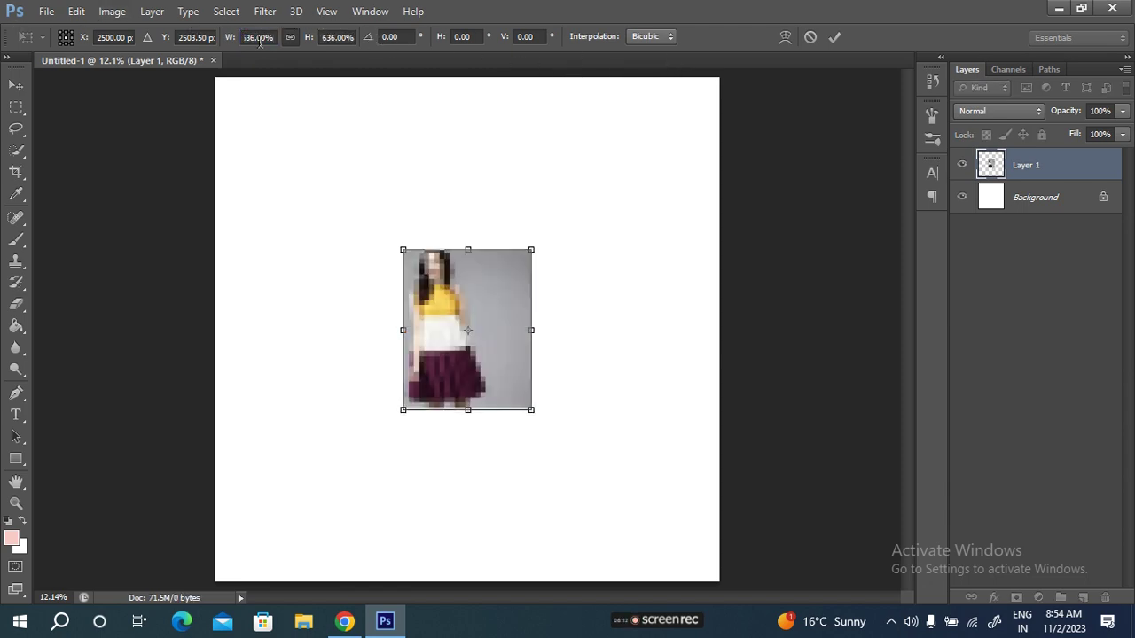
drag(232, 37, 802, 75)
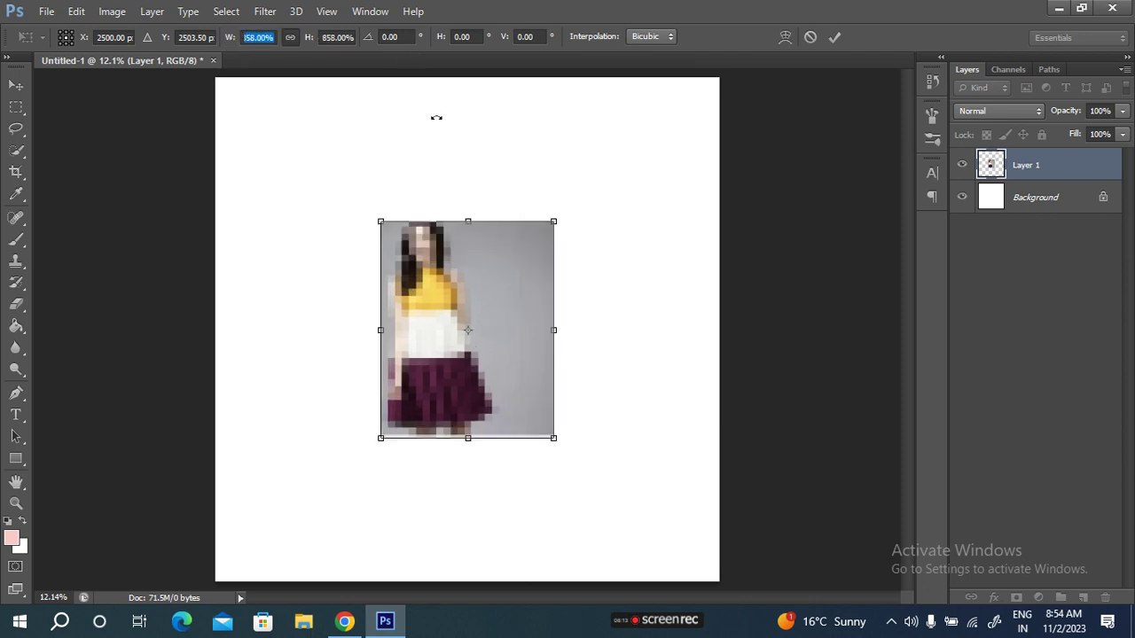
click(834, 37)
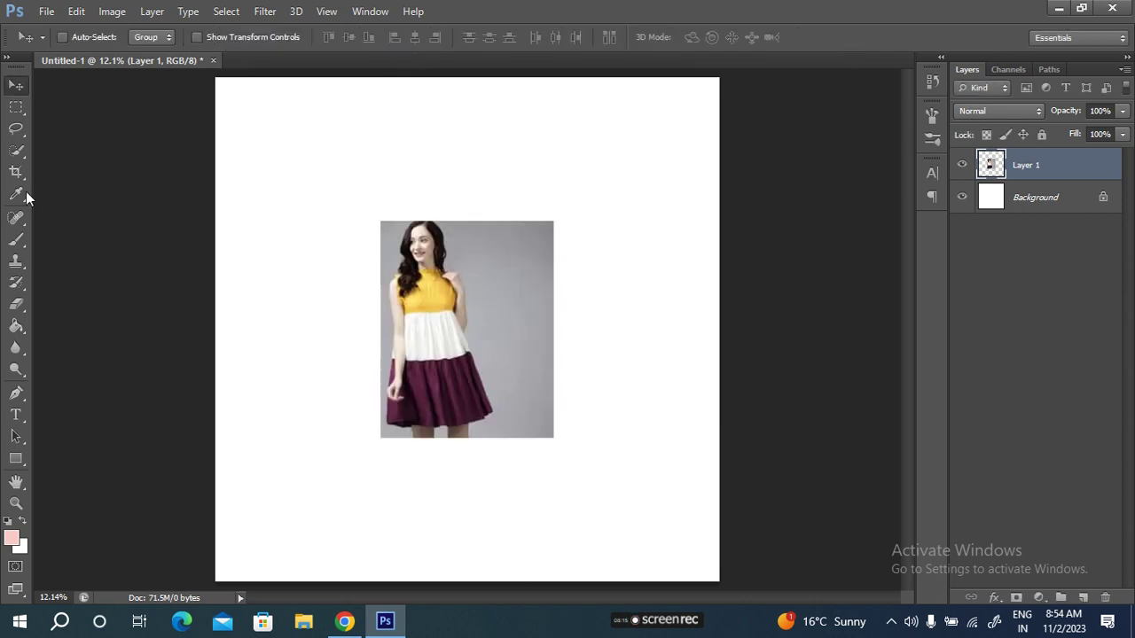
drag(444, 401, 590, 280)
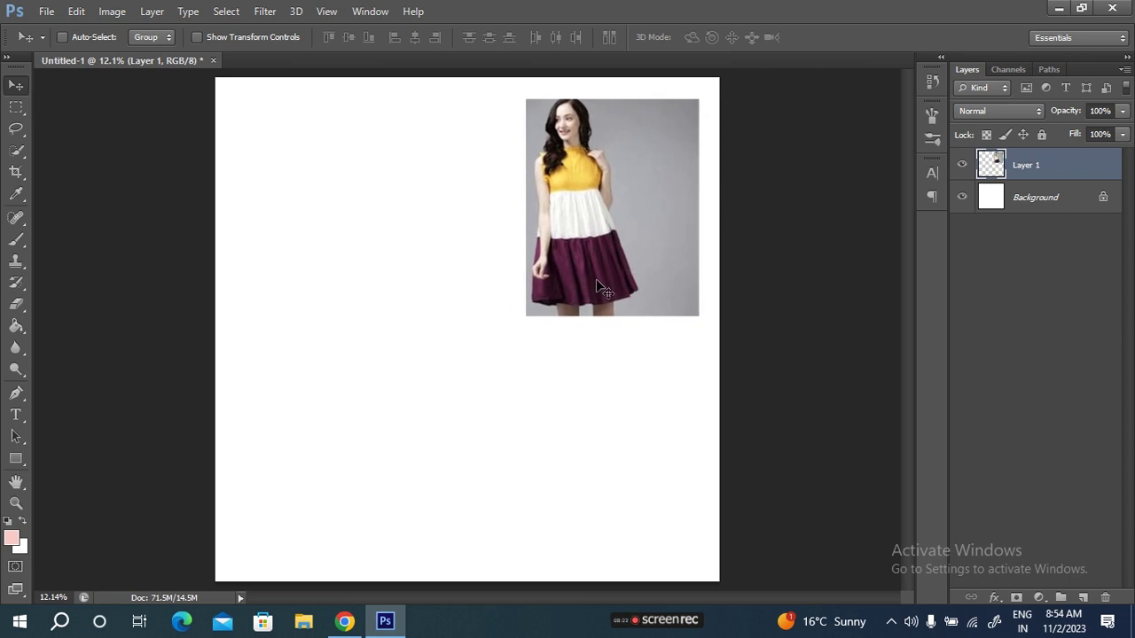
click(15, 459)
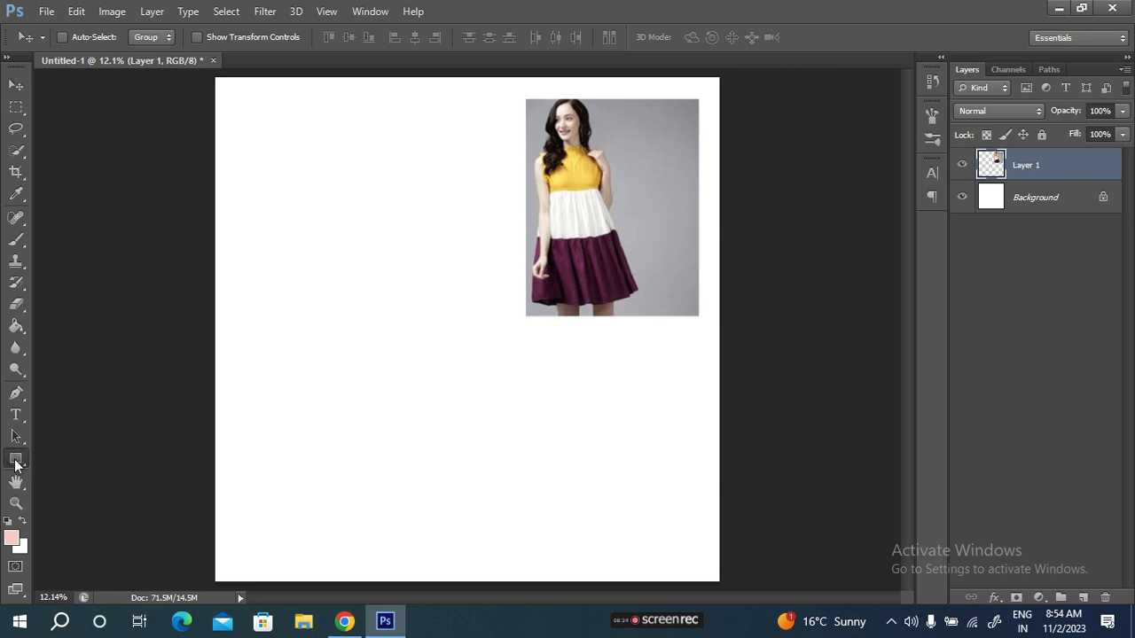
Step: Add a layer above Background filled with near-white fffffd sampled from the dress's white tier
click(1055, 198)
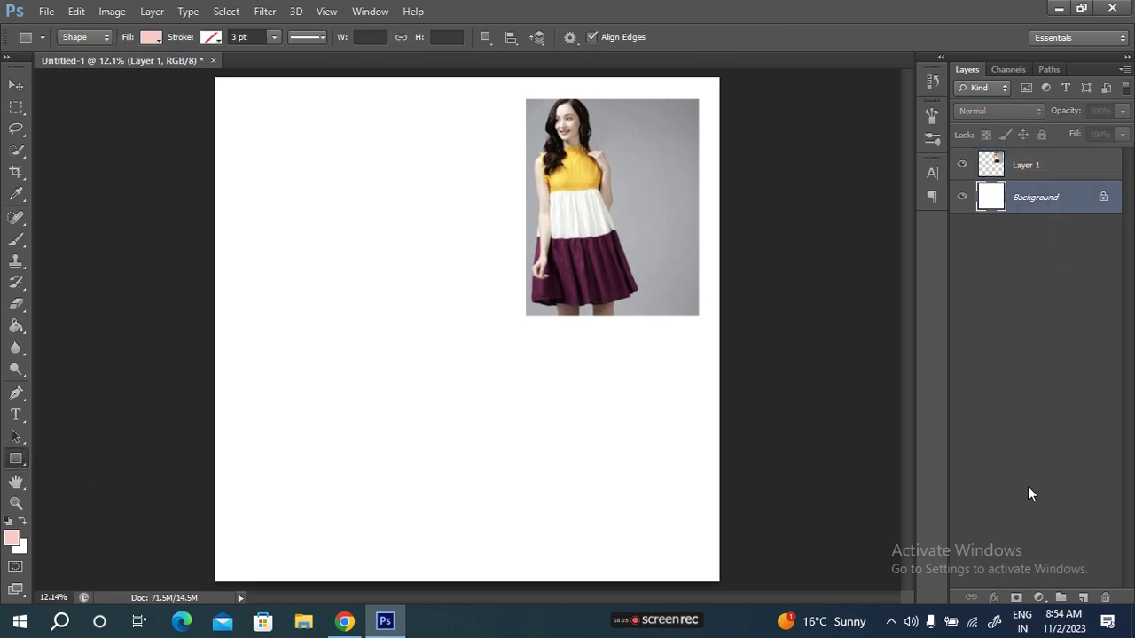
click(1082, 598)
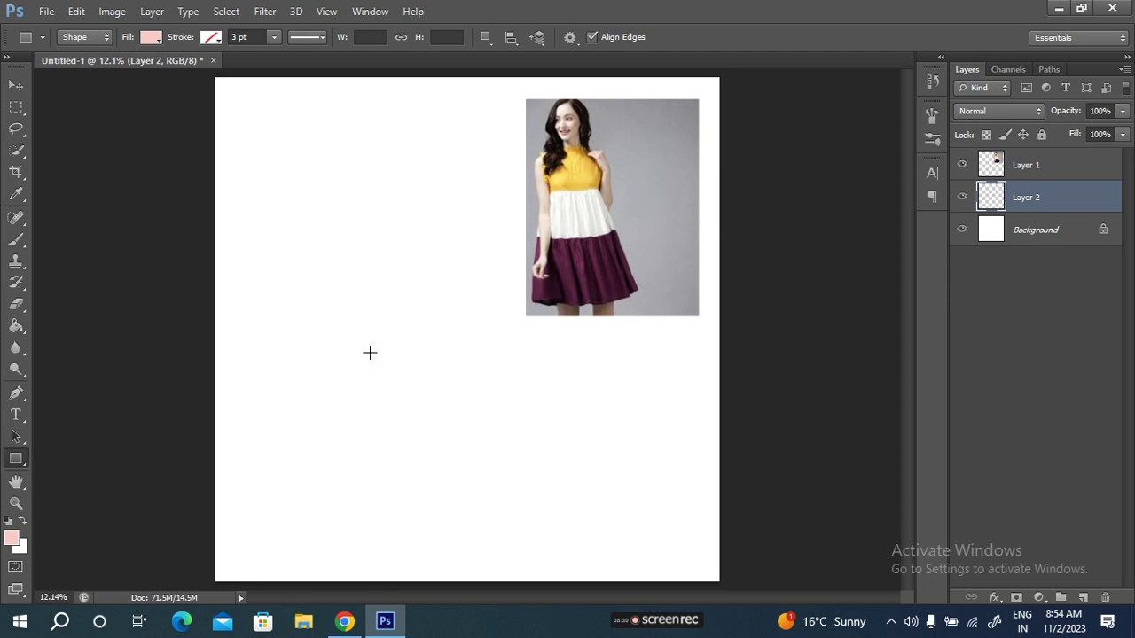
click(12, 539)
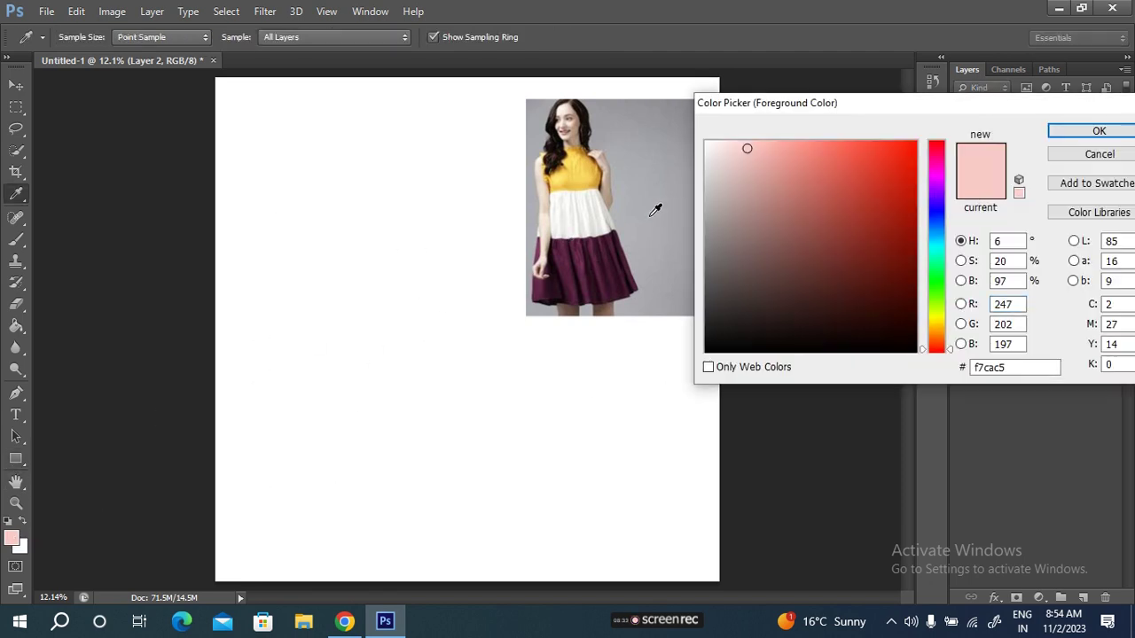
click(595, 222)
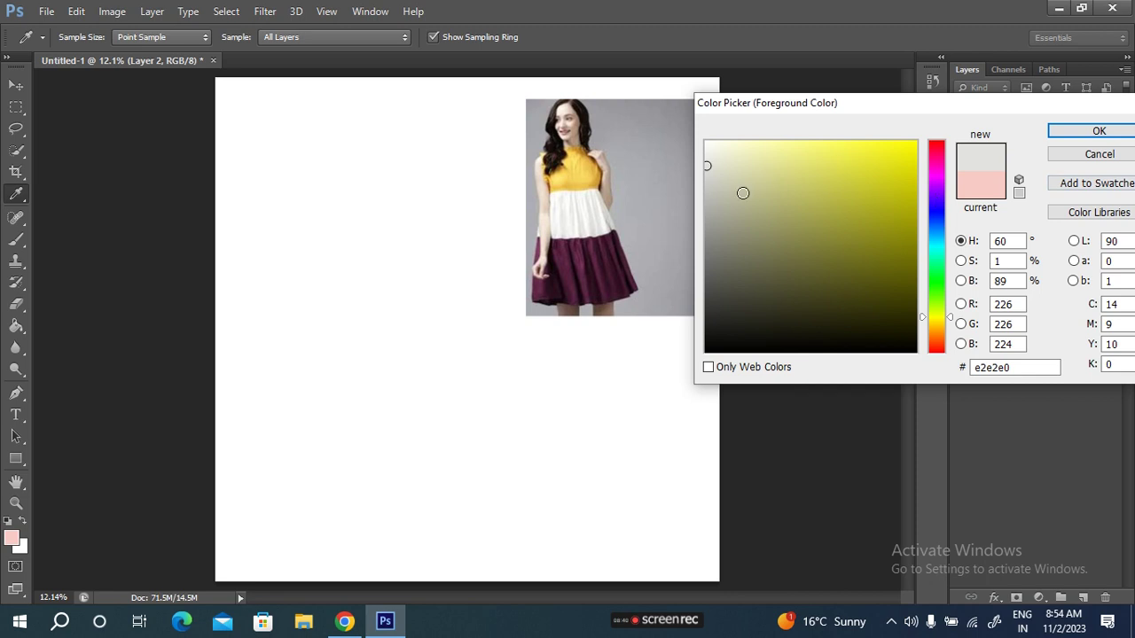
click(577, 215)
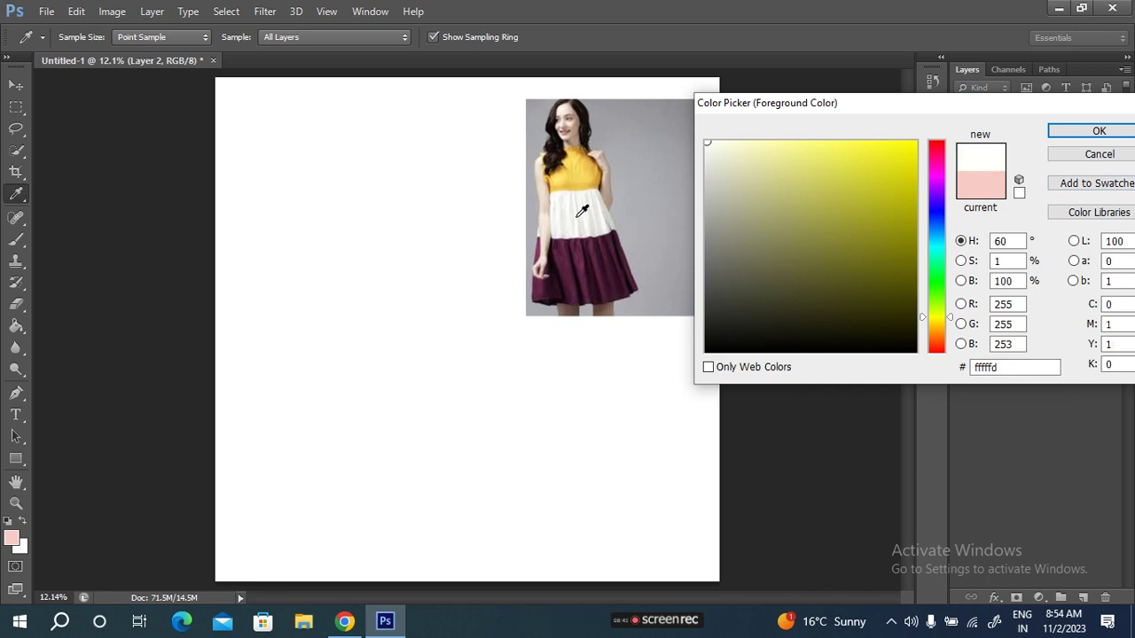
click(1081, 129)
click(18, 457)
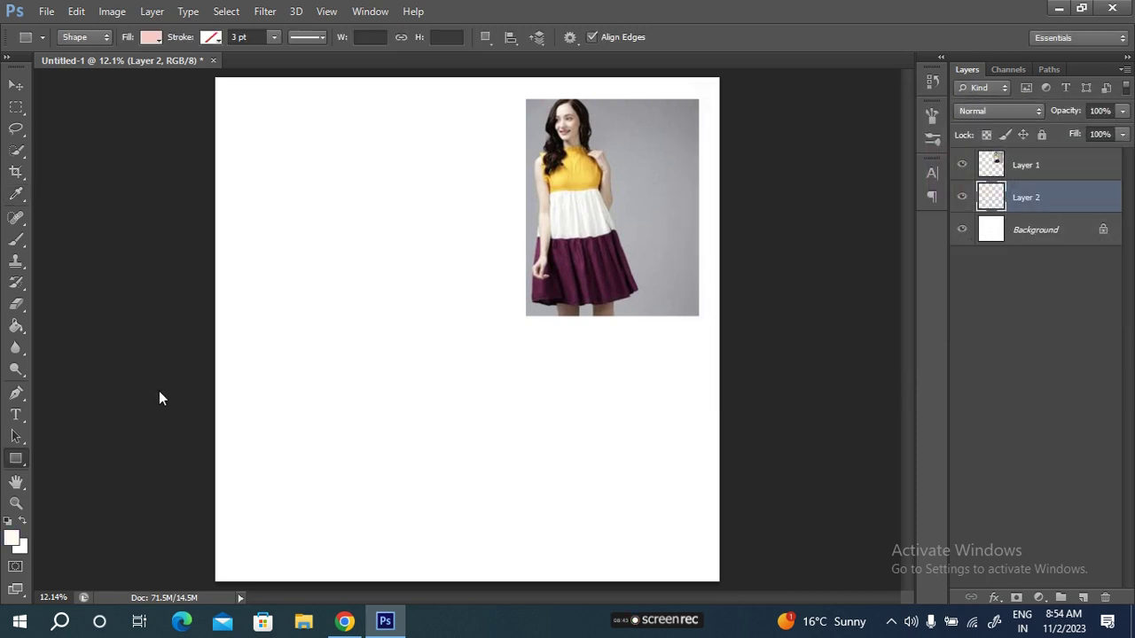
click(16, 327)
click(467, 381)
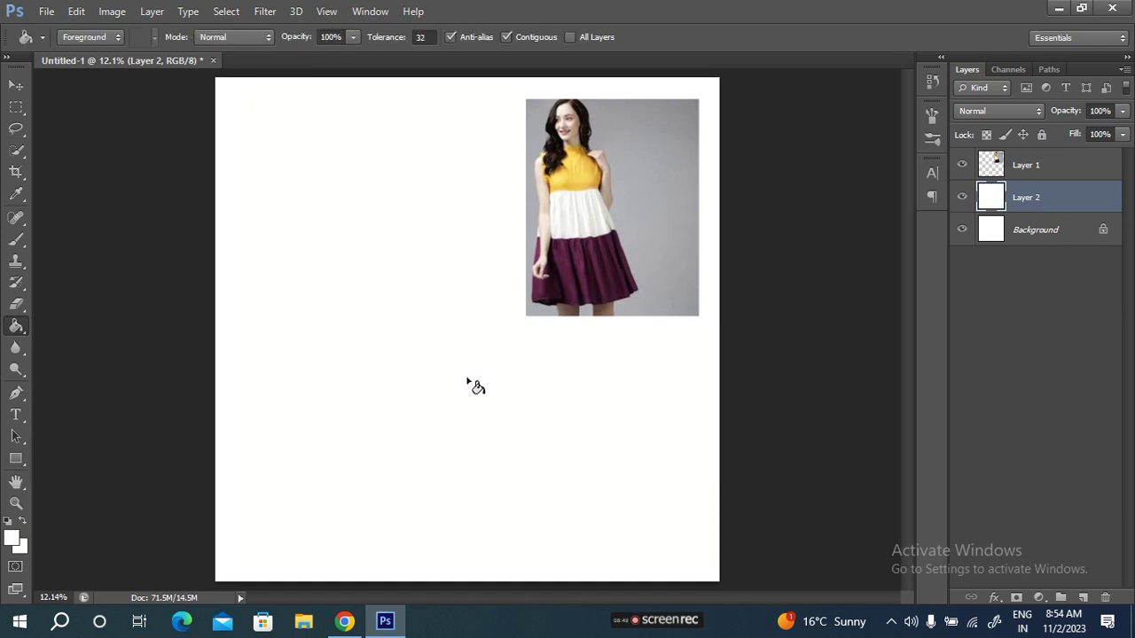
Step: Make Layer 2, beneath the dress photo, the active layer for drawing shapes
click(1064, 168)
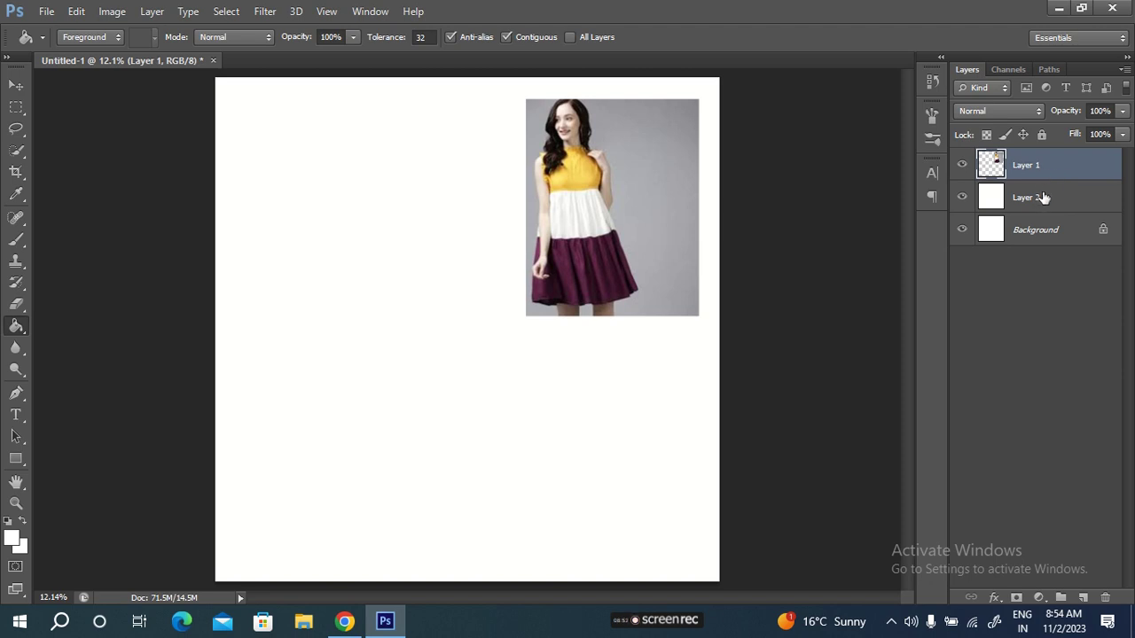
click(1039, 200)
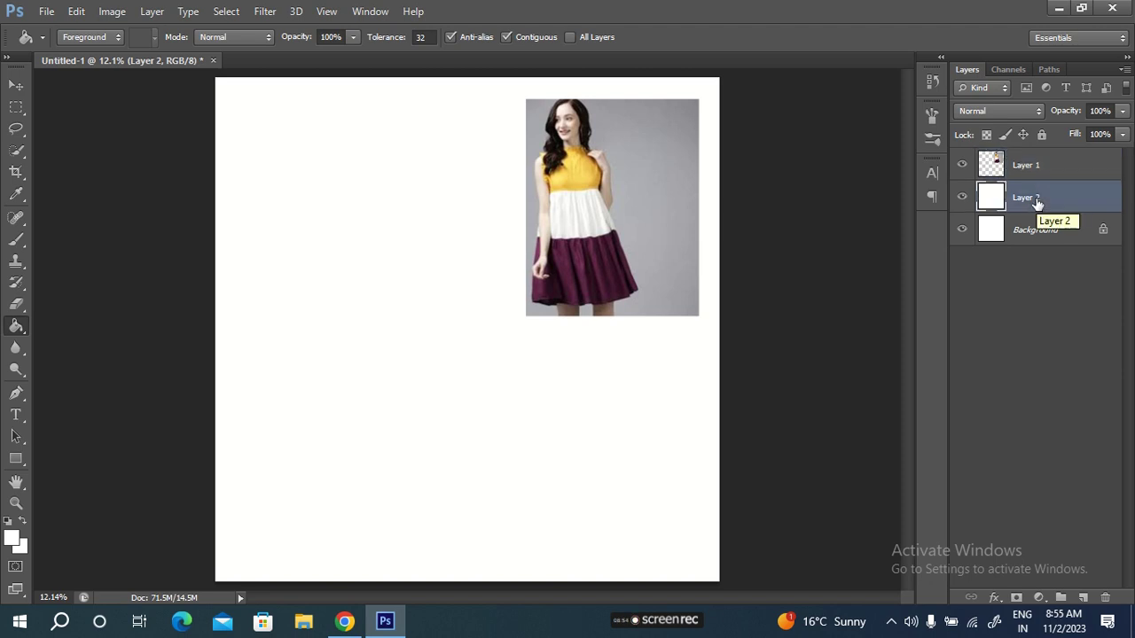
click(16, 459)
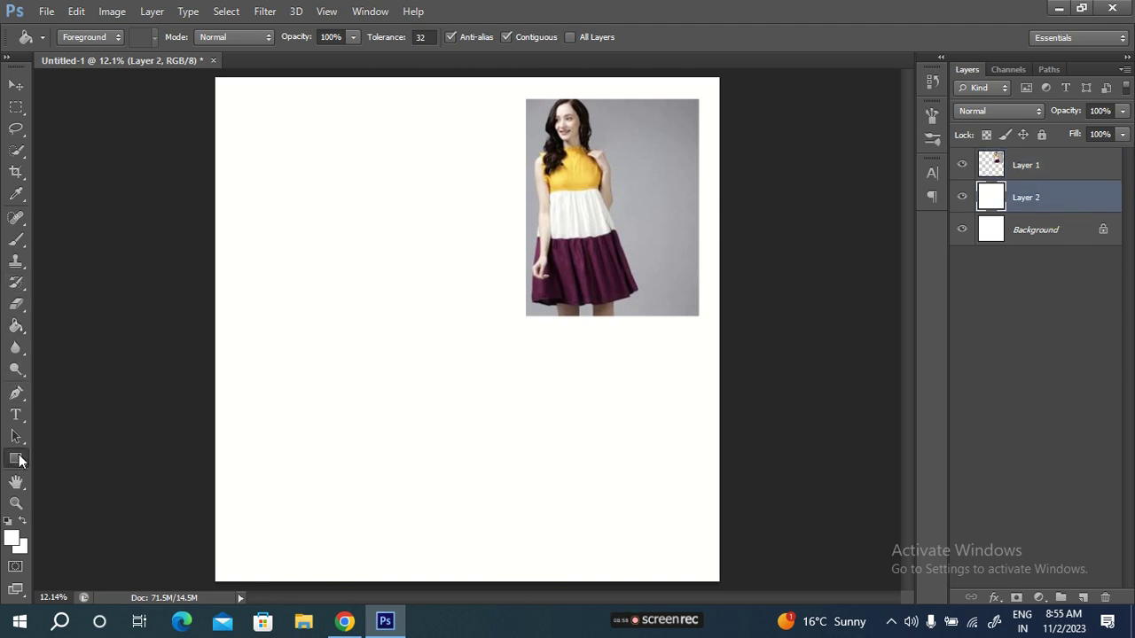
Step: Draw a 7867 × 1895 px band across the top, filled with the dress bodice's yellow
key(ctrl+minus)
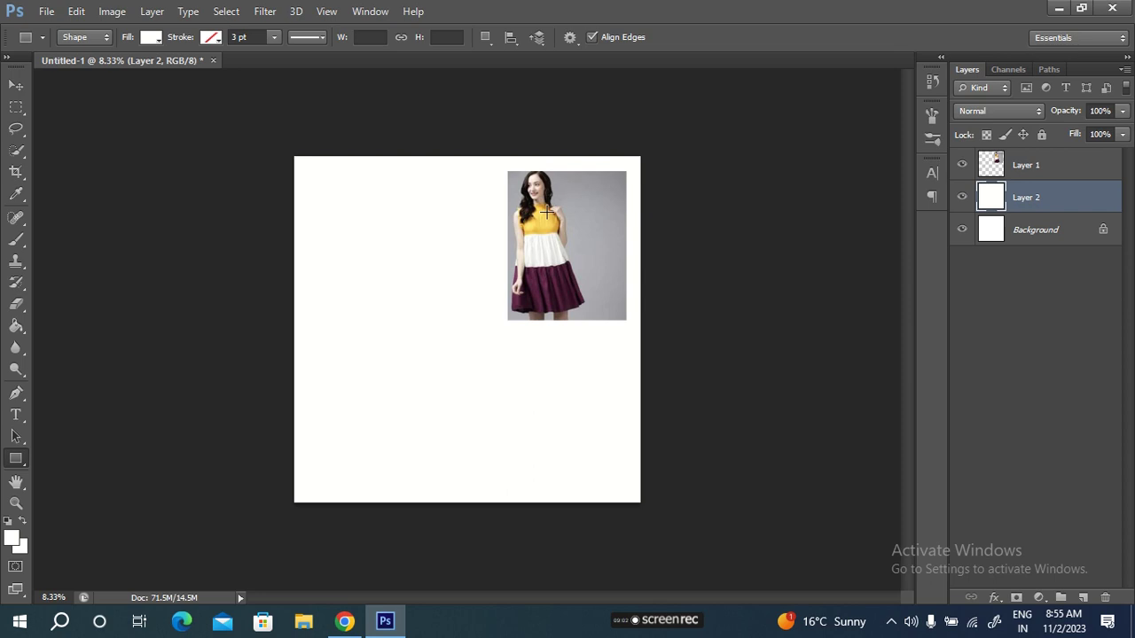
mouse_move(224, 136)
mouse_down()
mouse_move(769, 276)
mouse_move(768, 266)
mouse_up()
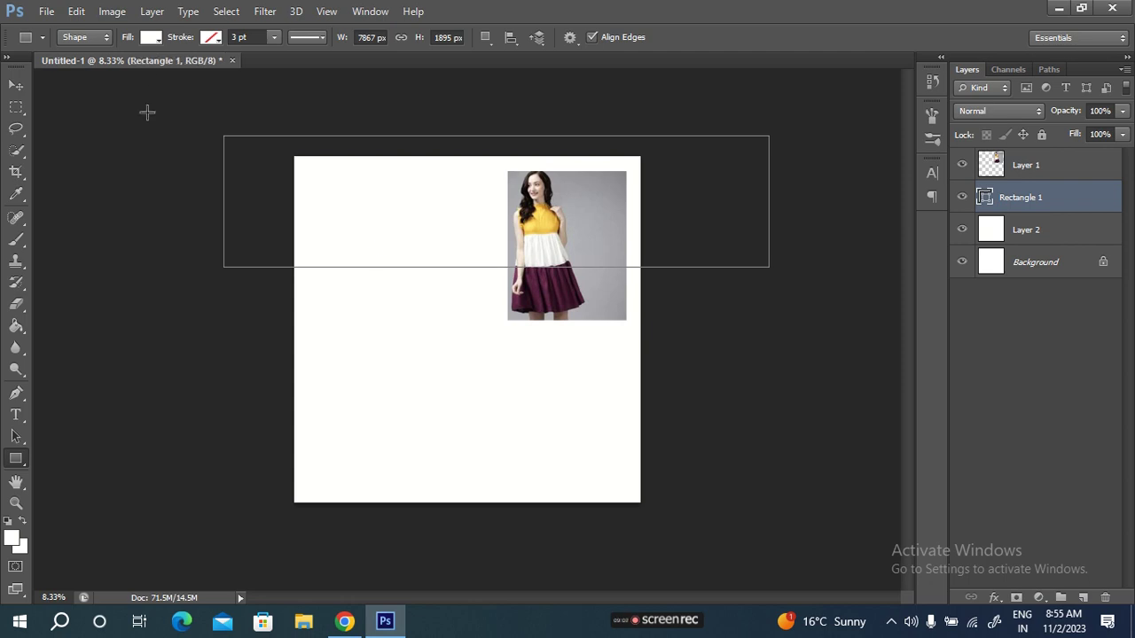
click(148, 39)
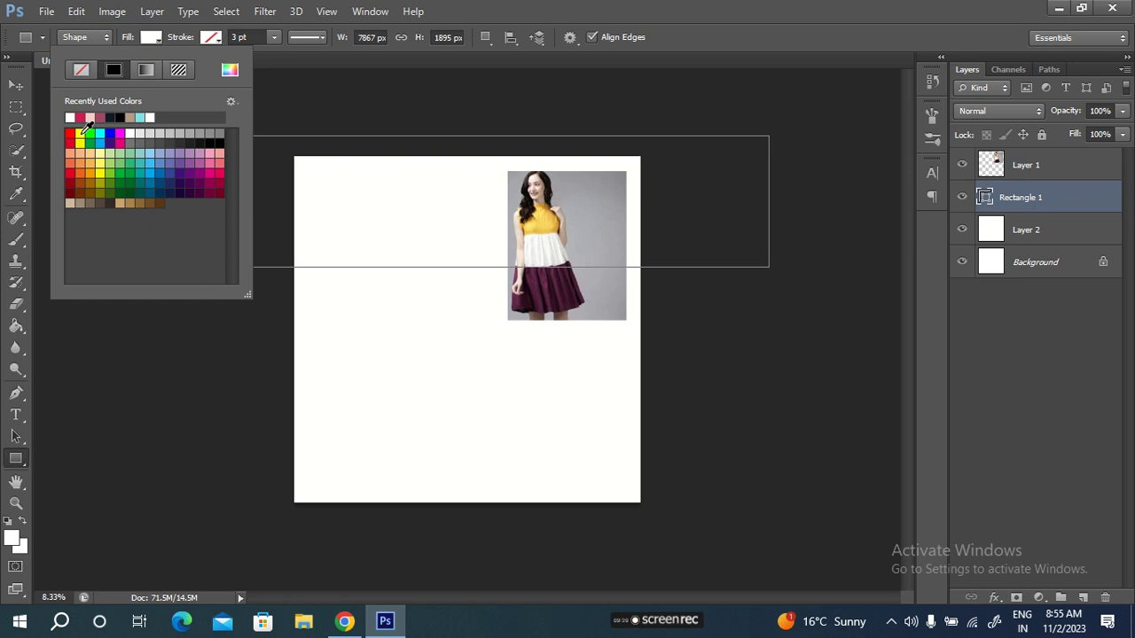
click(229, 73)
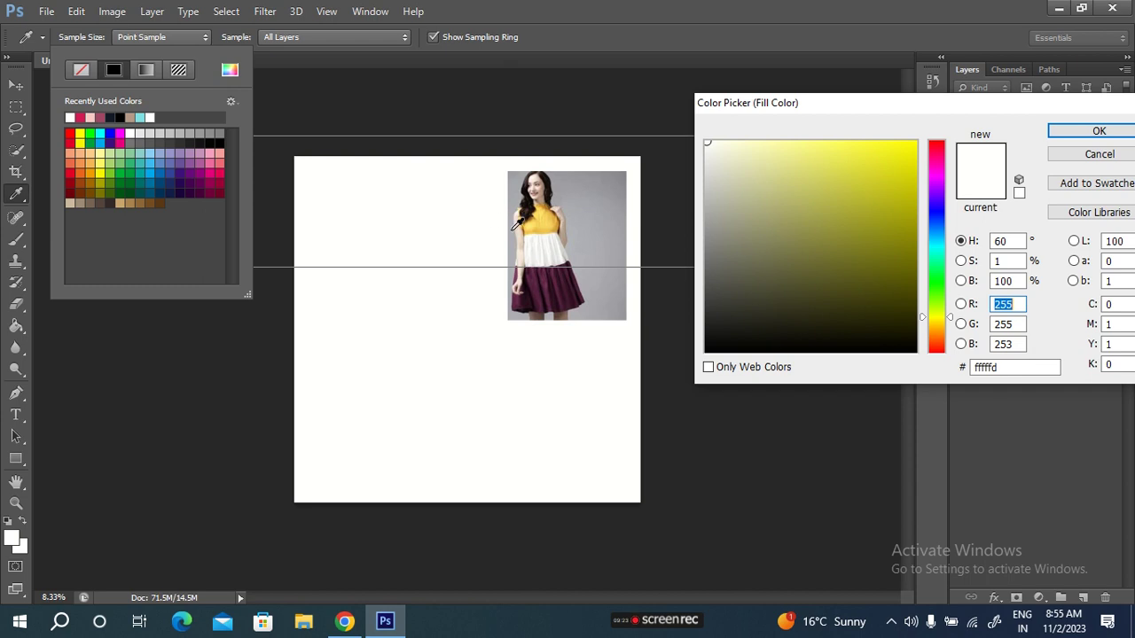
click(550, 214)
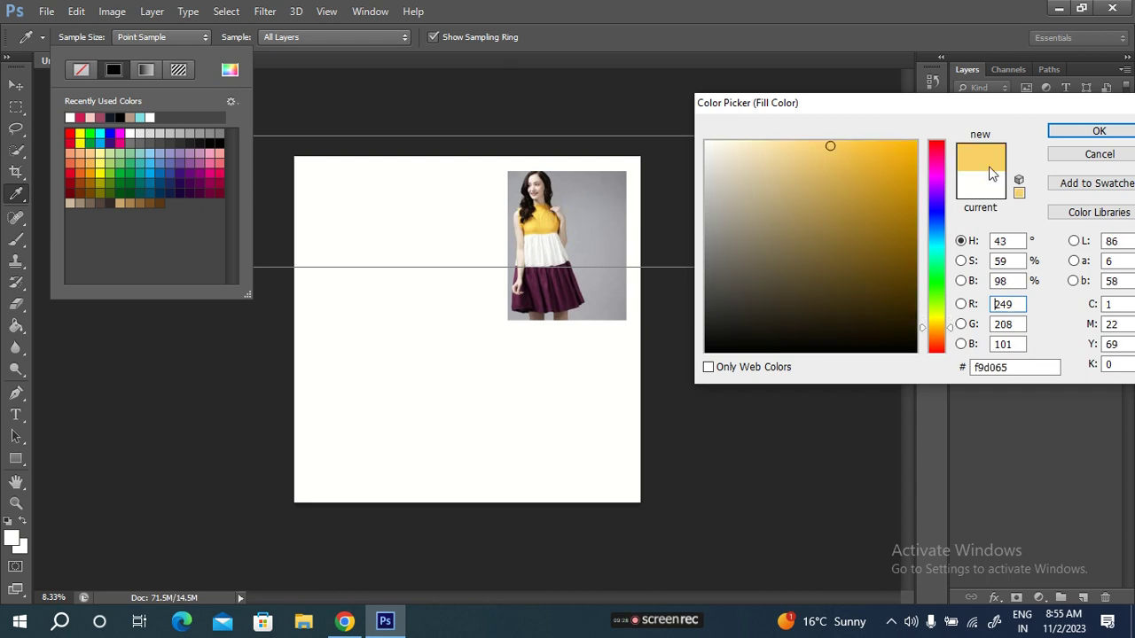
click(1068, 131)
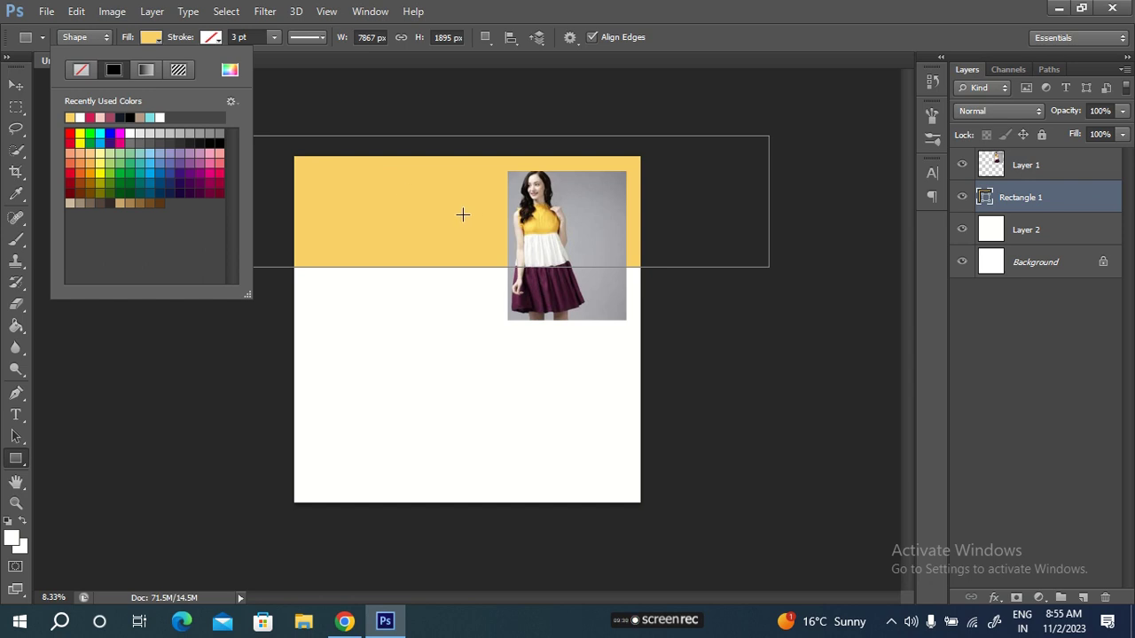
click(178, 42)
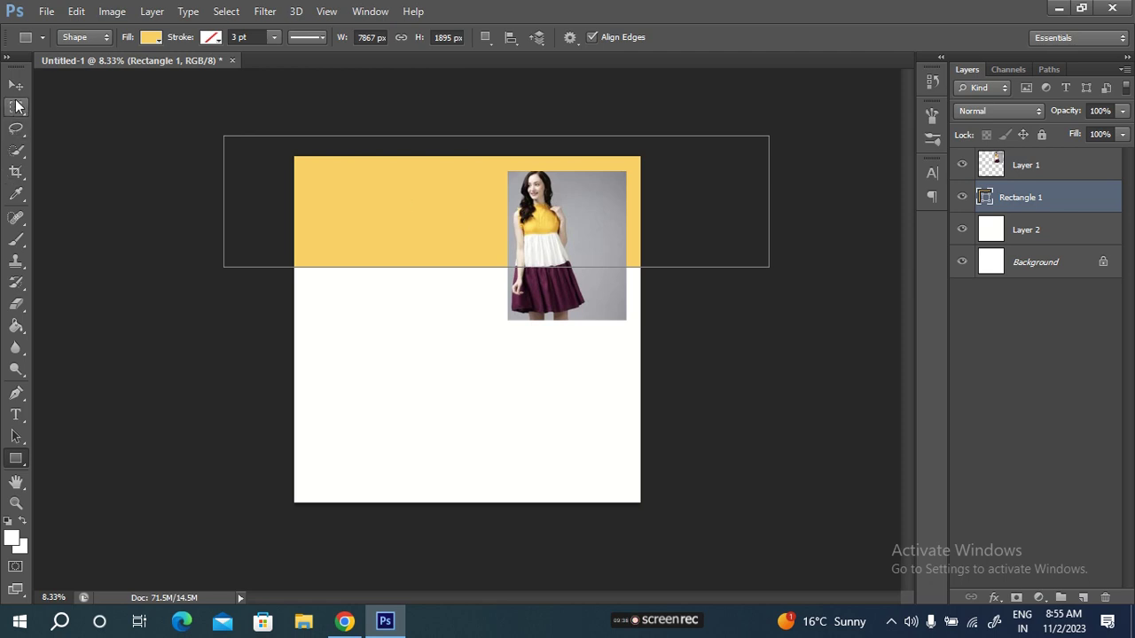
click(16, 85)
key(shift+Down)
key(shift+Down)
key(shift+Down)
key(shift+Down)
key(shift+Down)
key(shift+Down)
key(shift+Down)
key(shift+Down)
key(shift+Down)
key(shift+Down)
key(shift+Down)
key(shift+Down)
Step: Duplicate the yellow band into a 7867 × 2111 px copy along the poster bottom
key(Down)
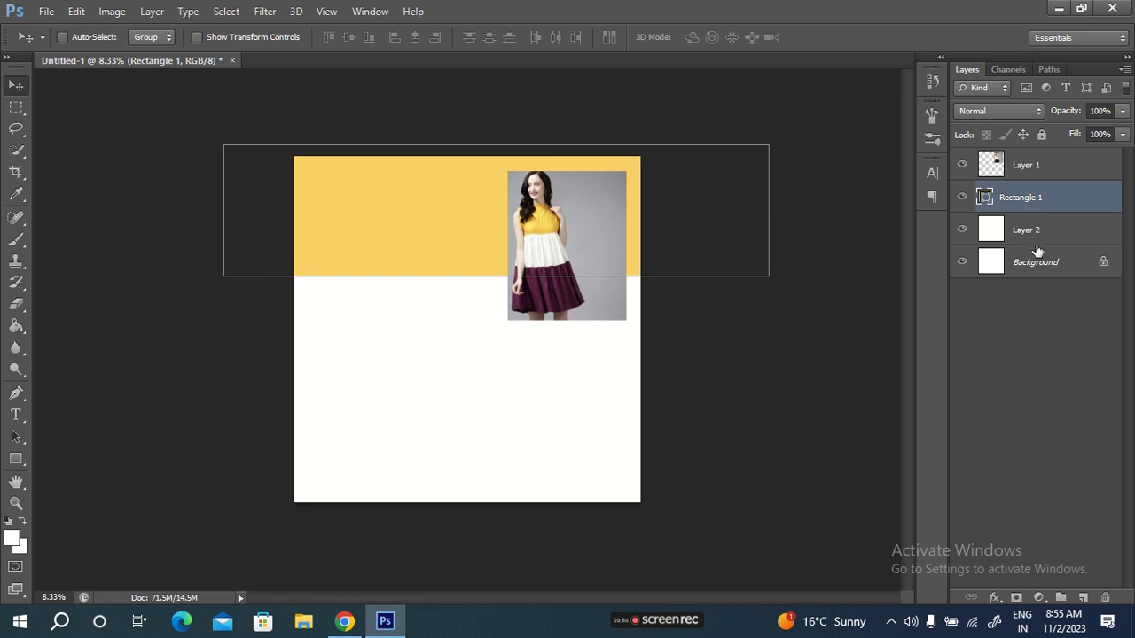
key(ctrl+j)
key(ctrl+t)
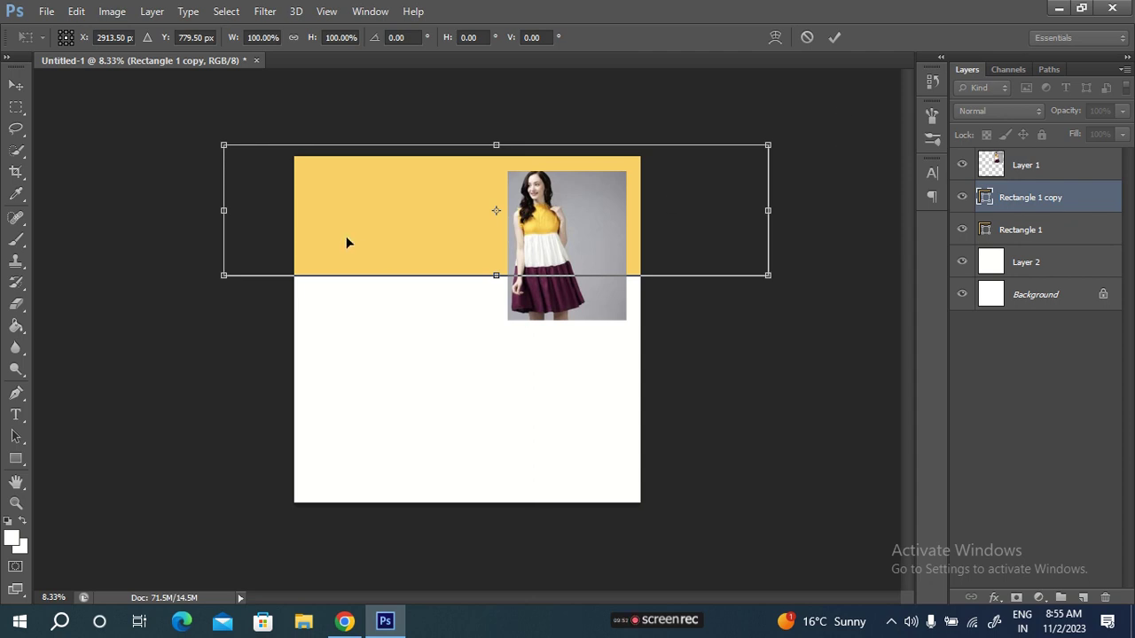
drag(362, 201, 391, 466)
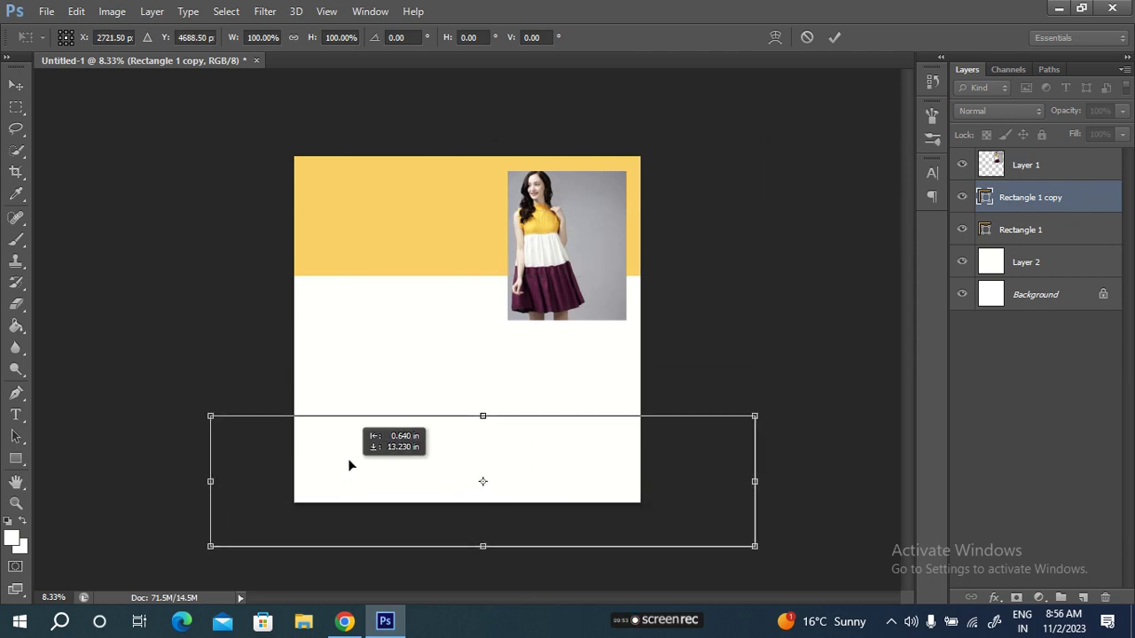
drag(483, 406, 484, 391)
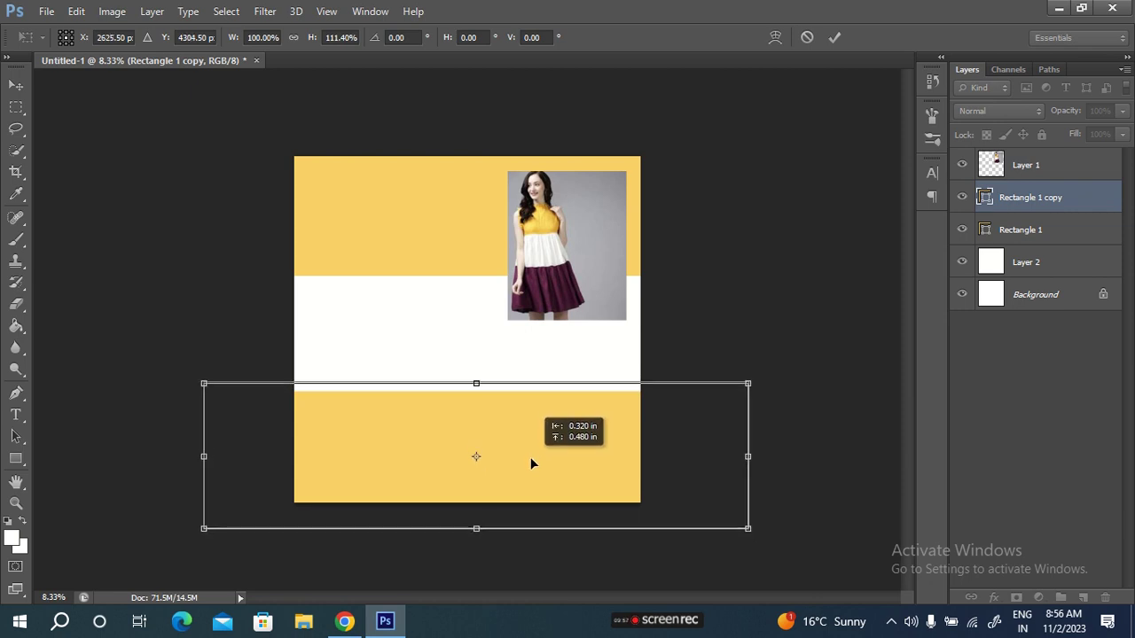
mouse_move(535, 458)
mouse_down()
mouse_move(543, 448)
mouse_move(546, 459)
mouse_up()
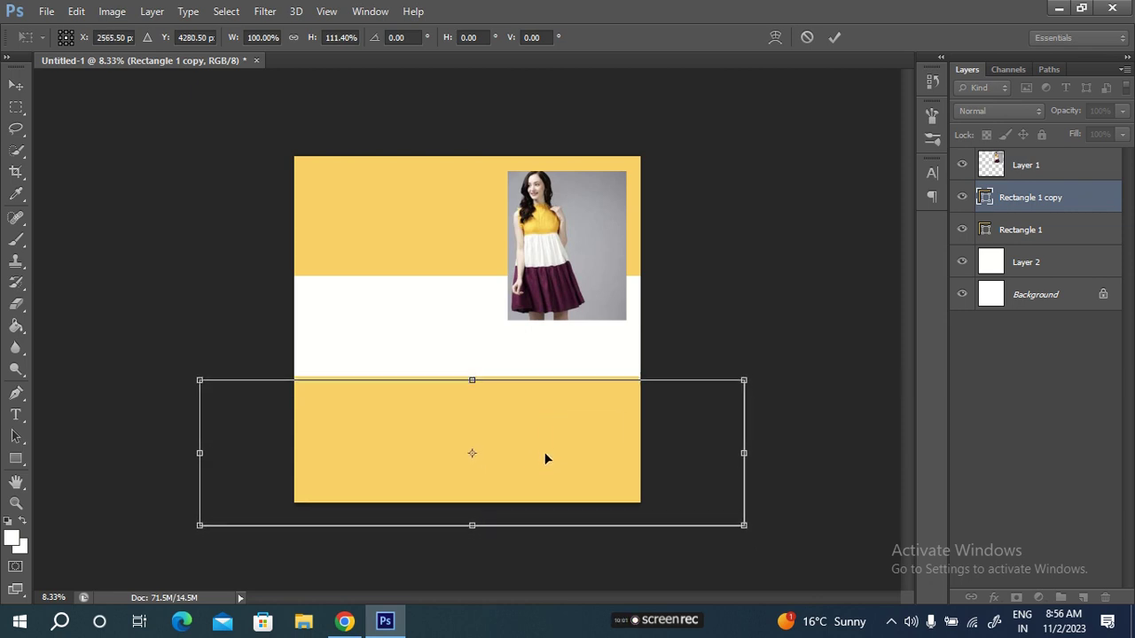
click(834, 37)
click(16, 458)
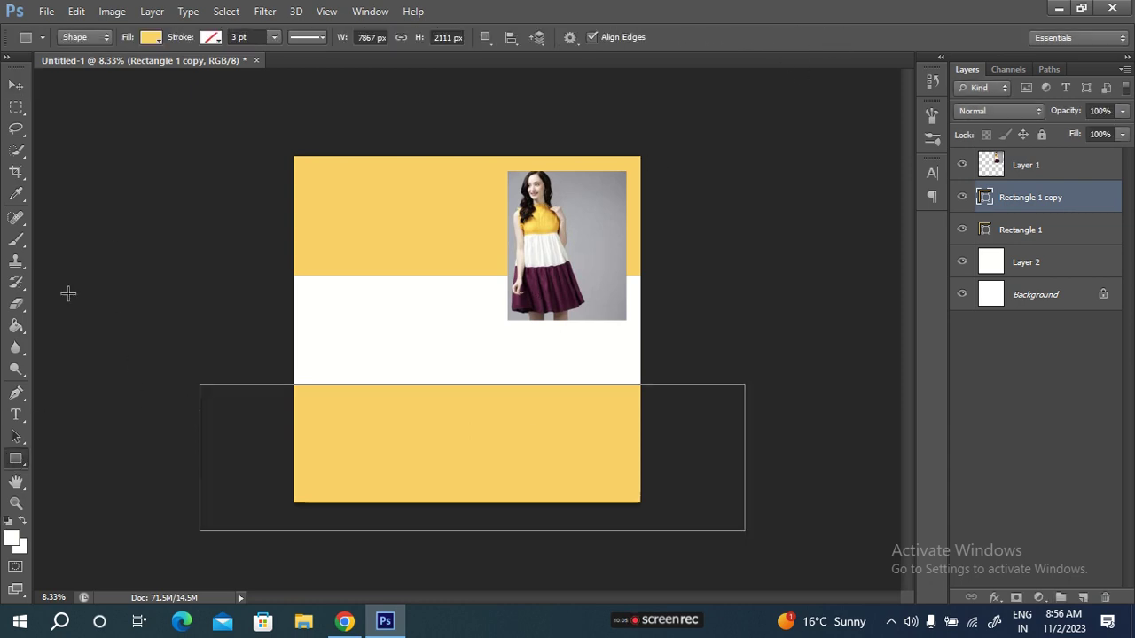
Step: Change the bottom band's fill to plum 531e3a sampled from the dress skirt
click(146, 37)
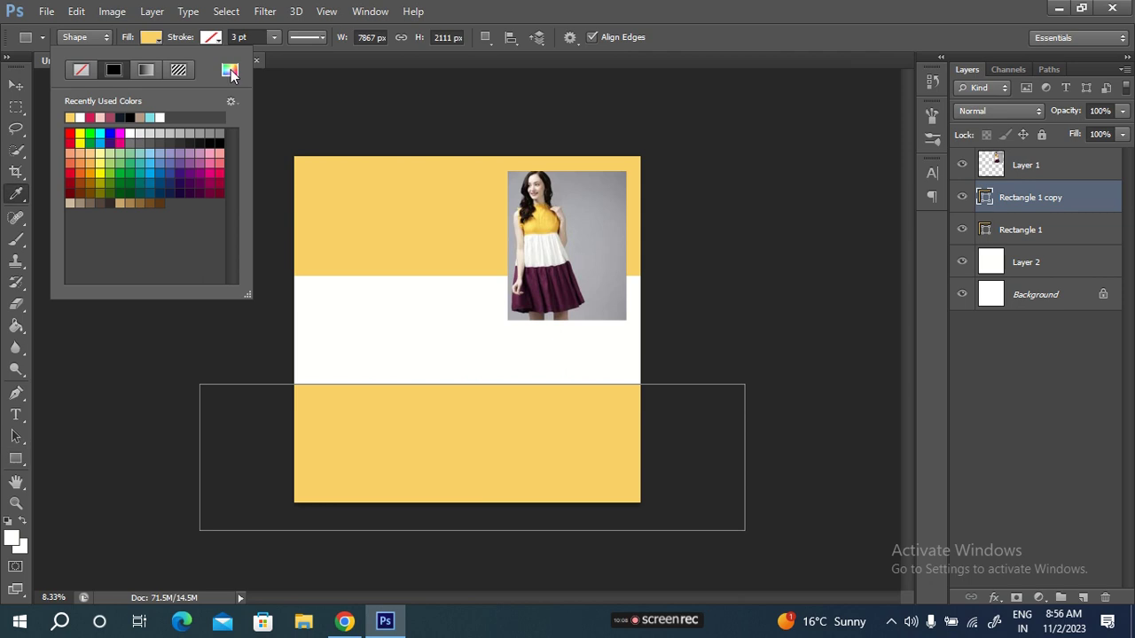
click(228, 73)
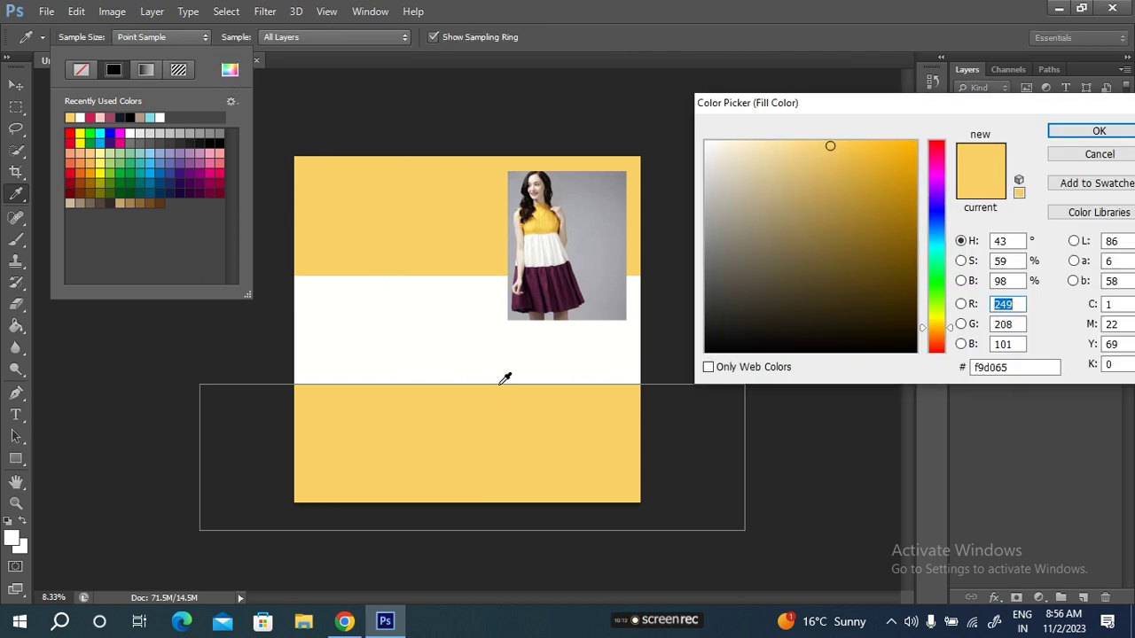
click(550, 282)
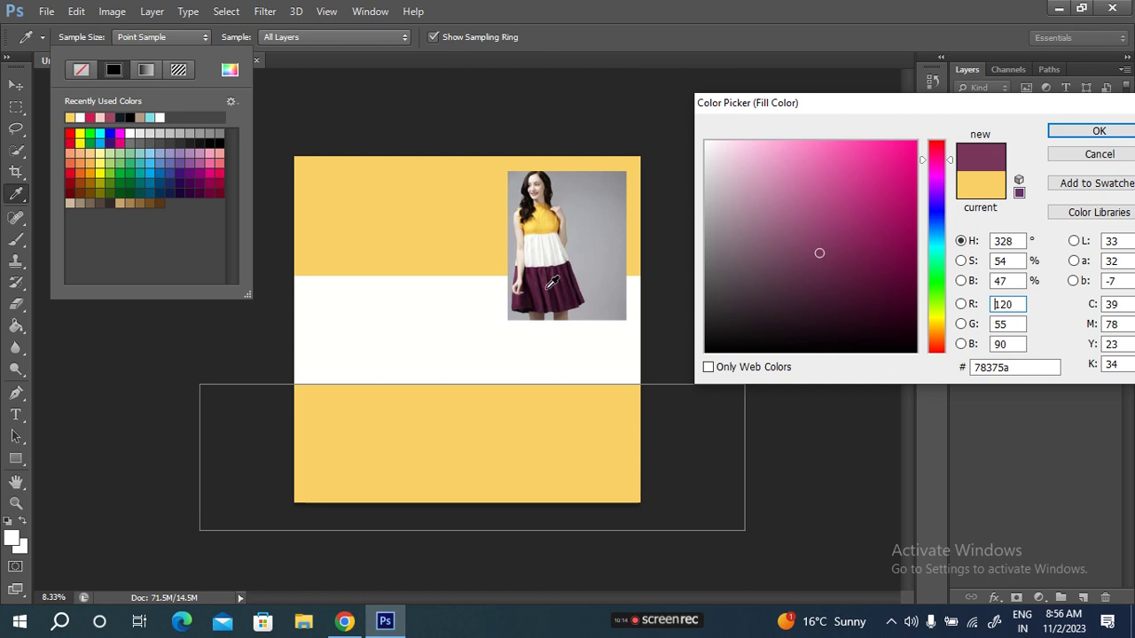
click(544, 289)
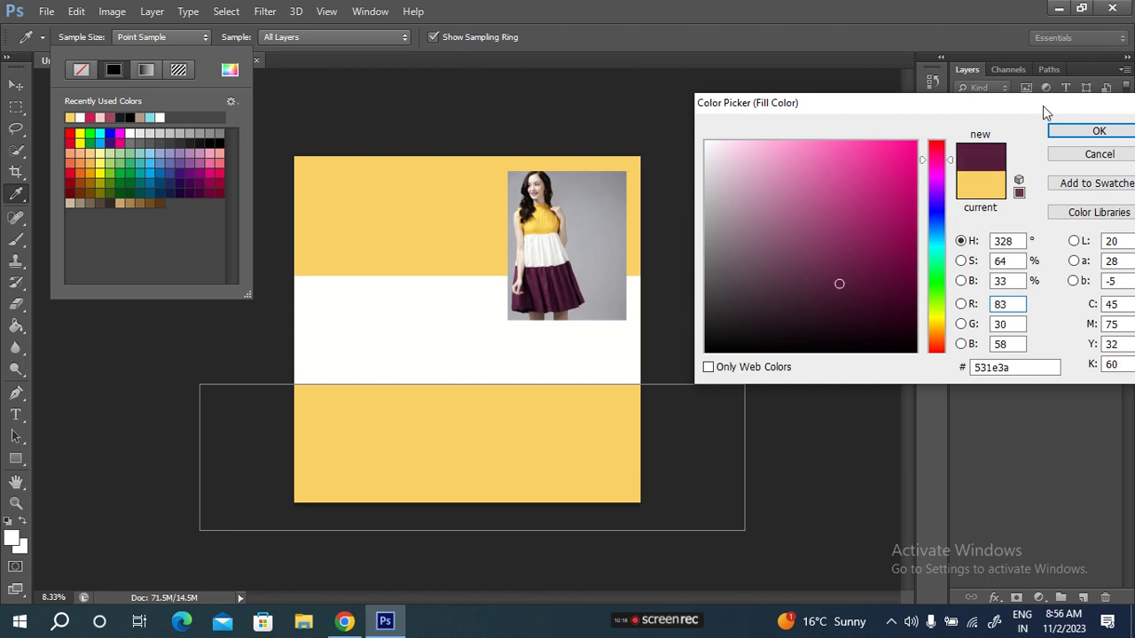
click(1071, 133)
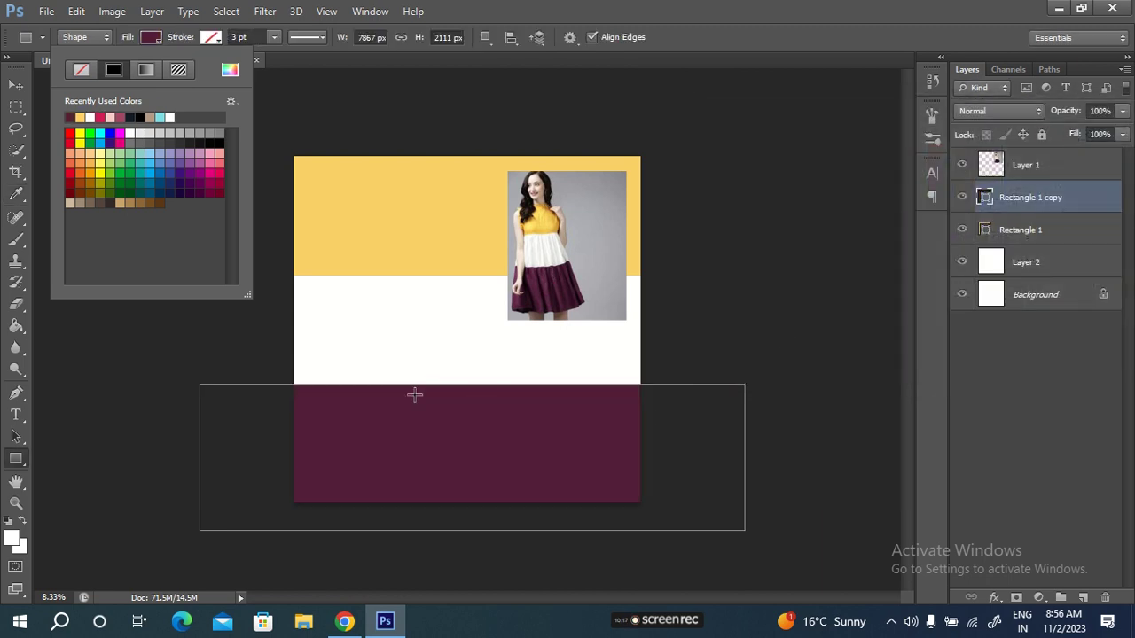
click(340, 258)
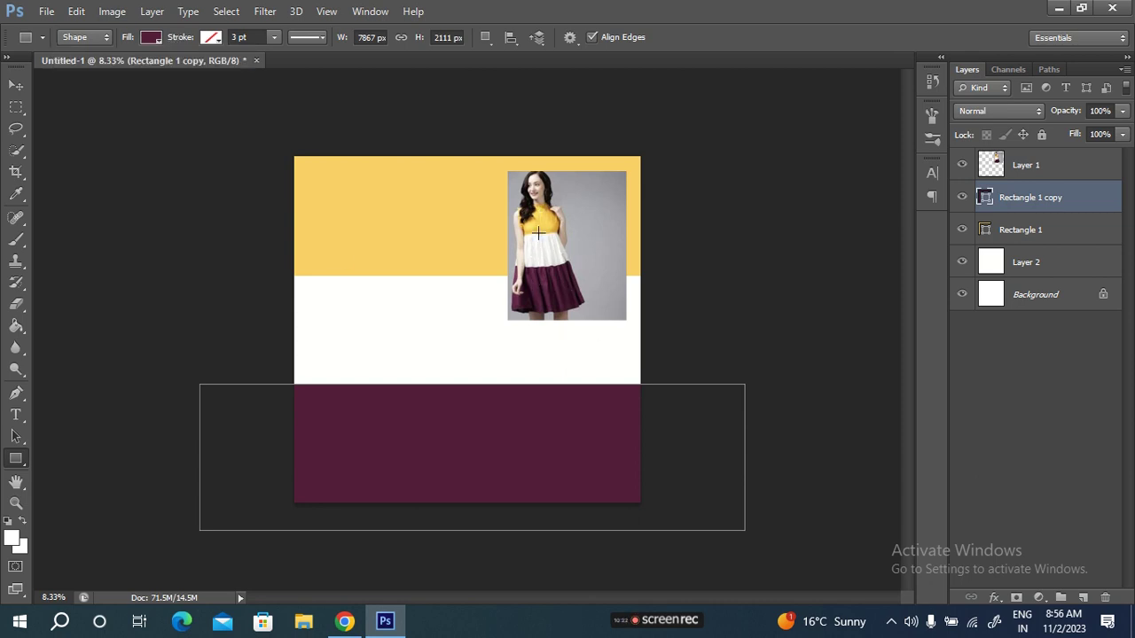
click(1048, 168)
click(959, 170)
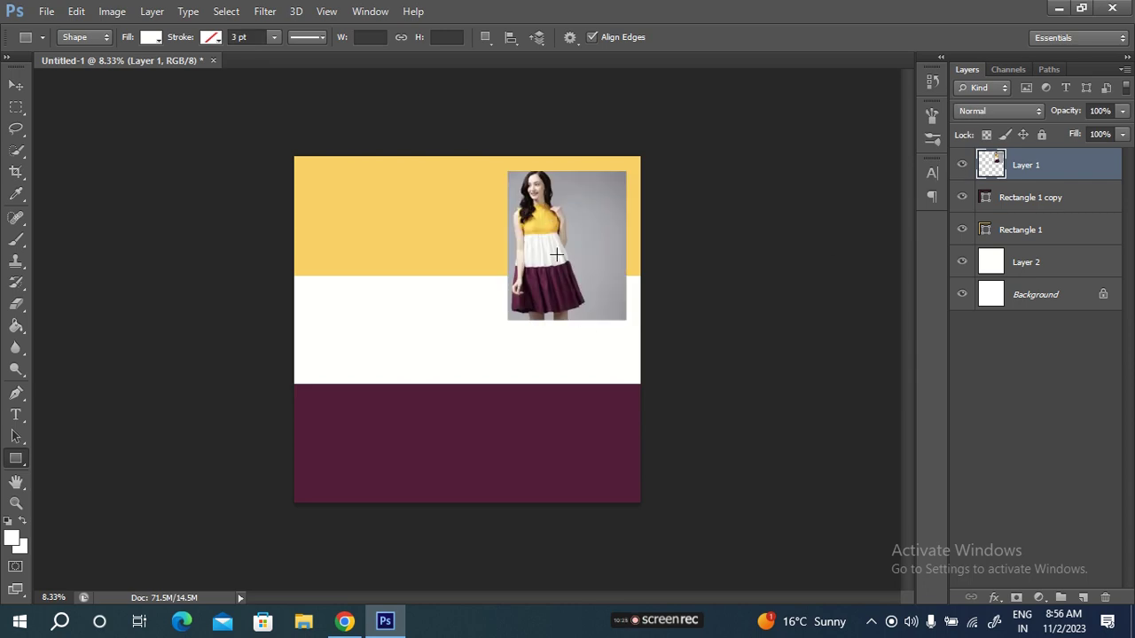
Step: Nudge the dress photo lower and to the right, then delete every layer except Background
click(962, 164)
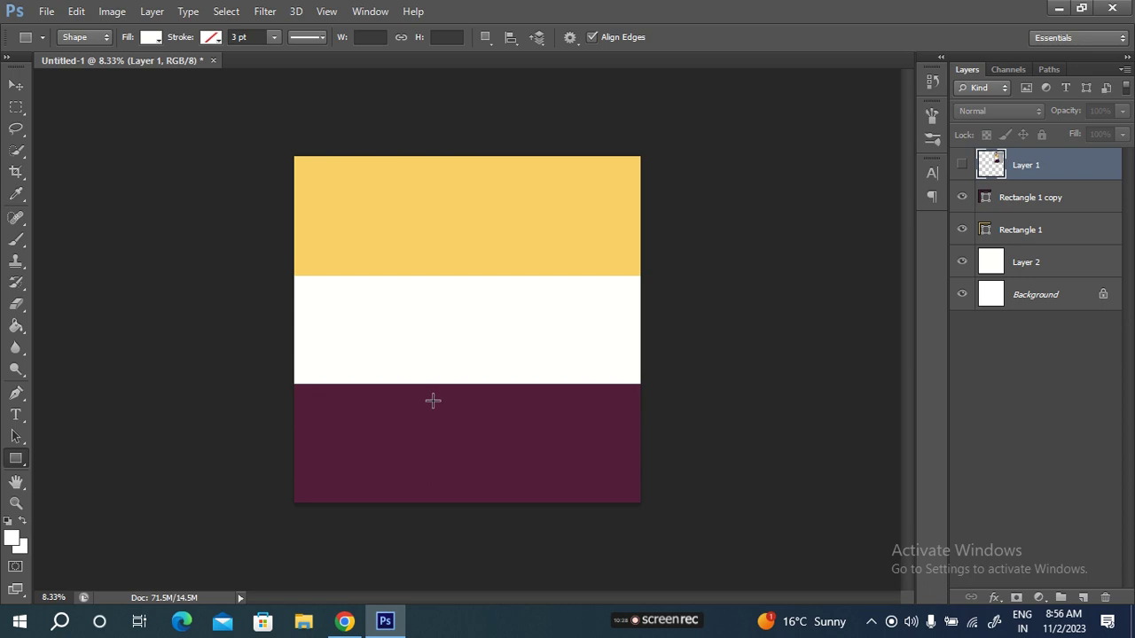
key(ctrl+plus)
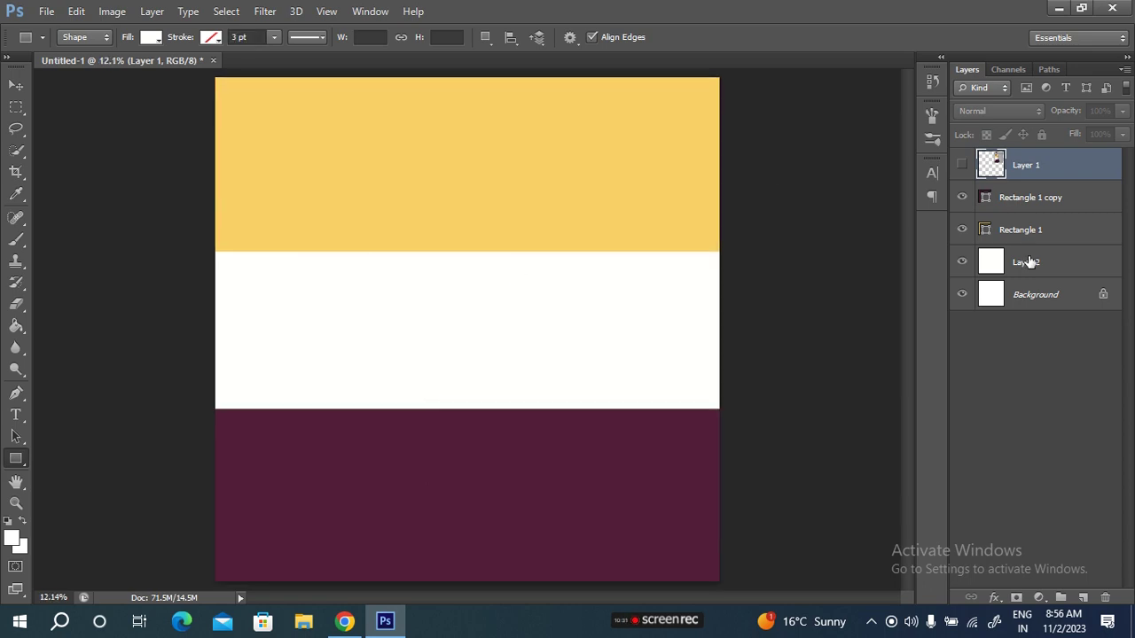
click(962, 164)
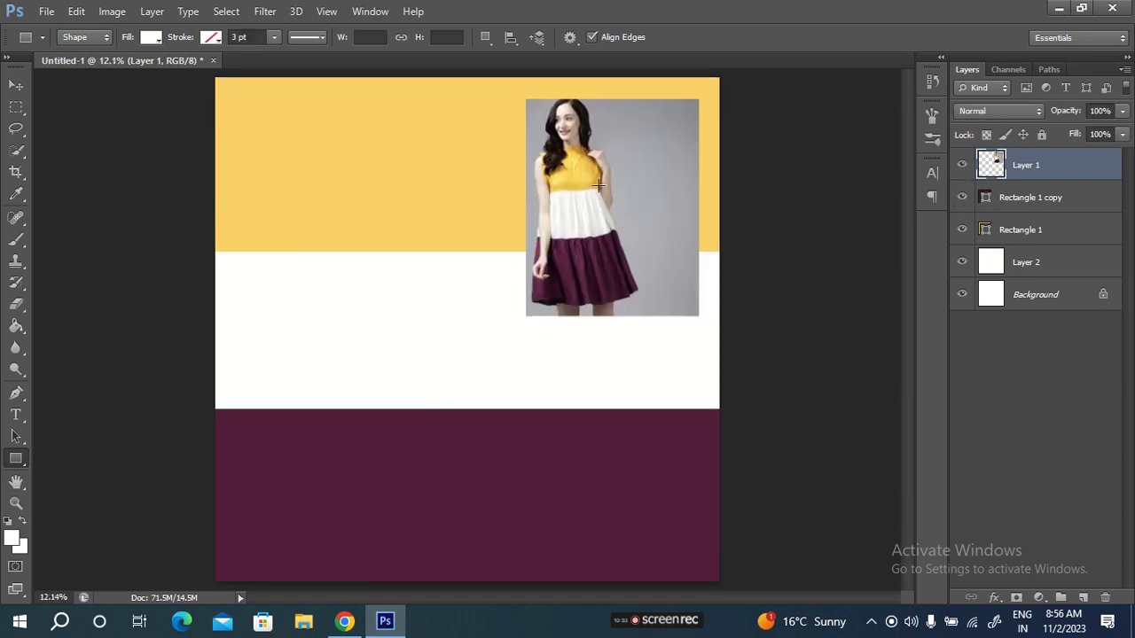
click(16, 85)
drag(599, 223, 603, 353)
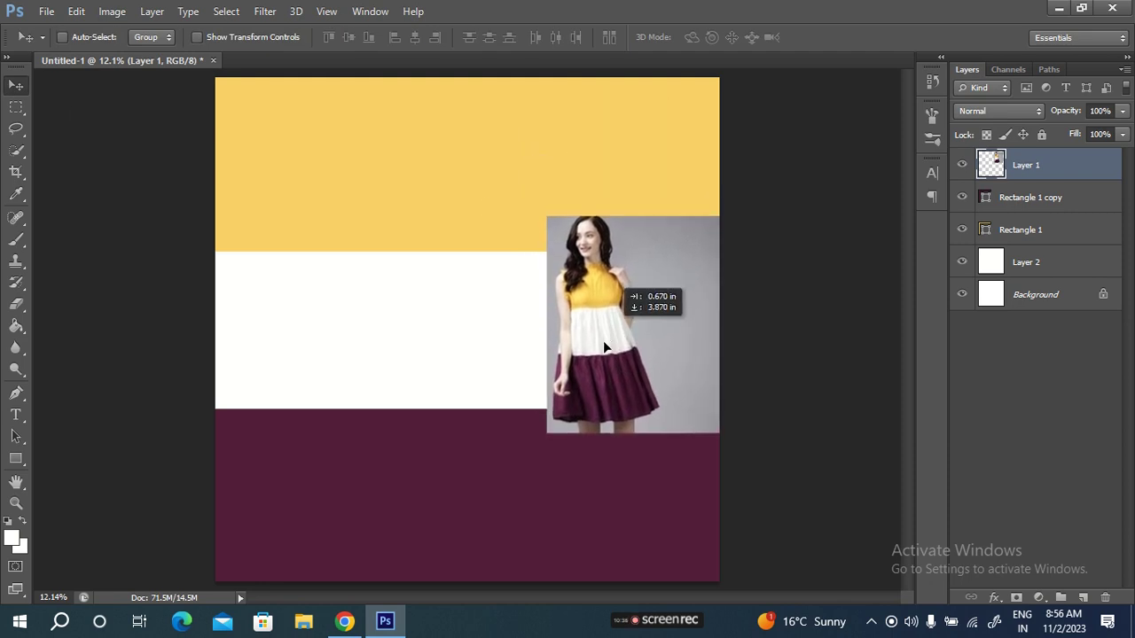
drag(602, 352, 615, 329)
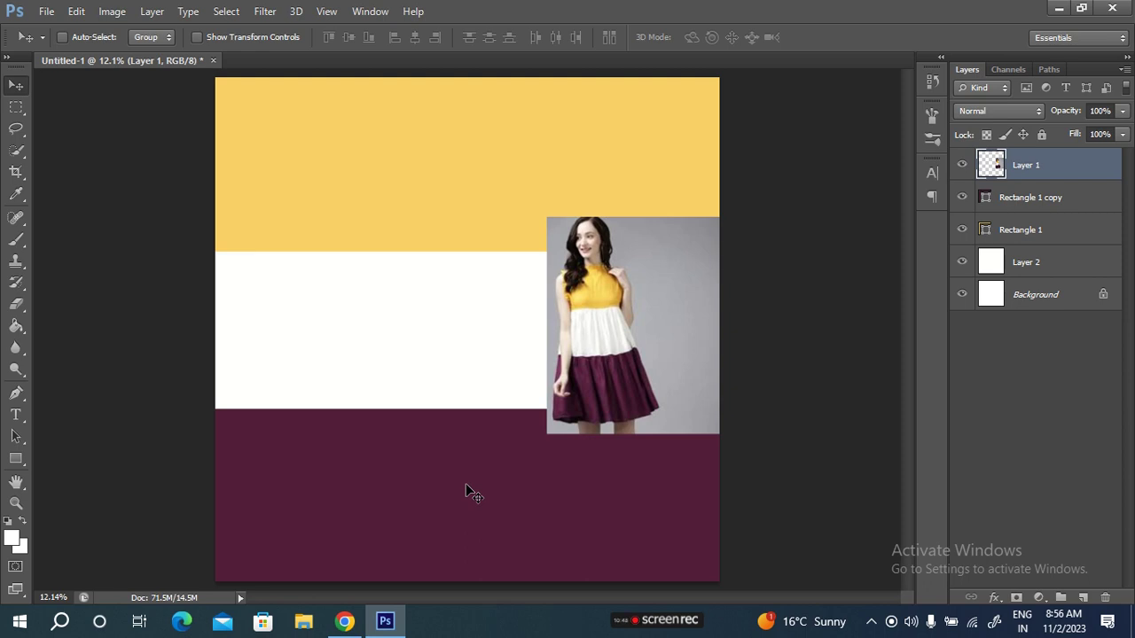
key(Delete)
key(Delete)
key(Delete)
key(Delete)
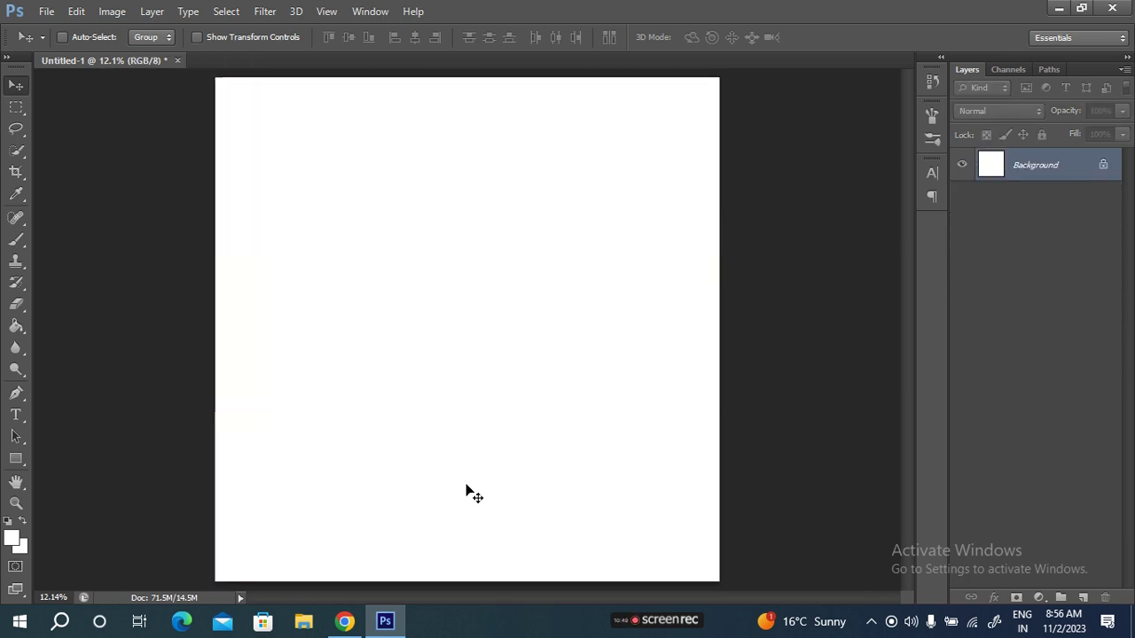
Step: Copy the FableStreet blue-and-green dress image from the Google Images results
key(alt+Tab)
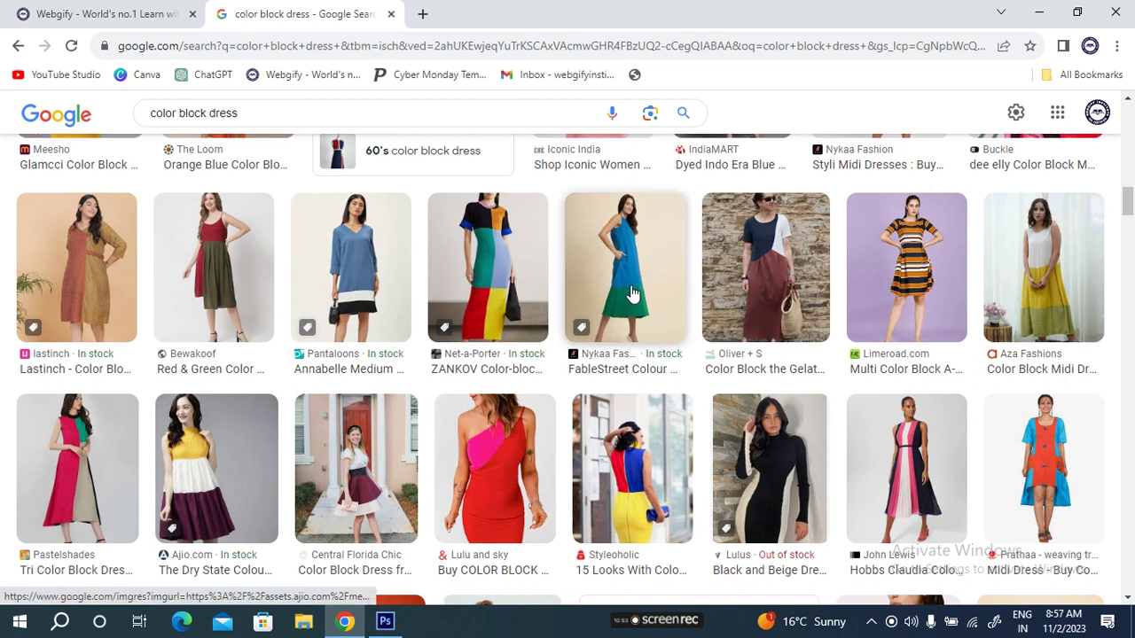
right_click(628, 325)
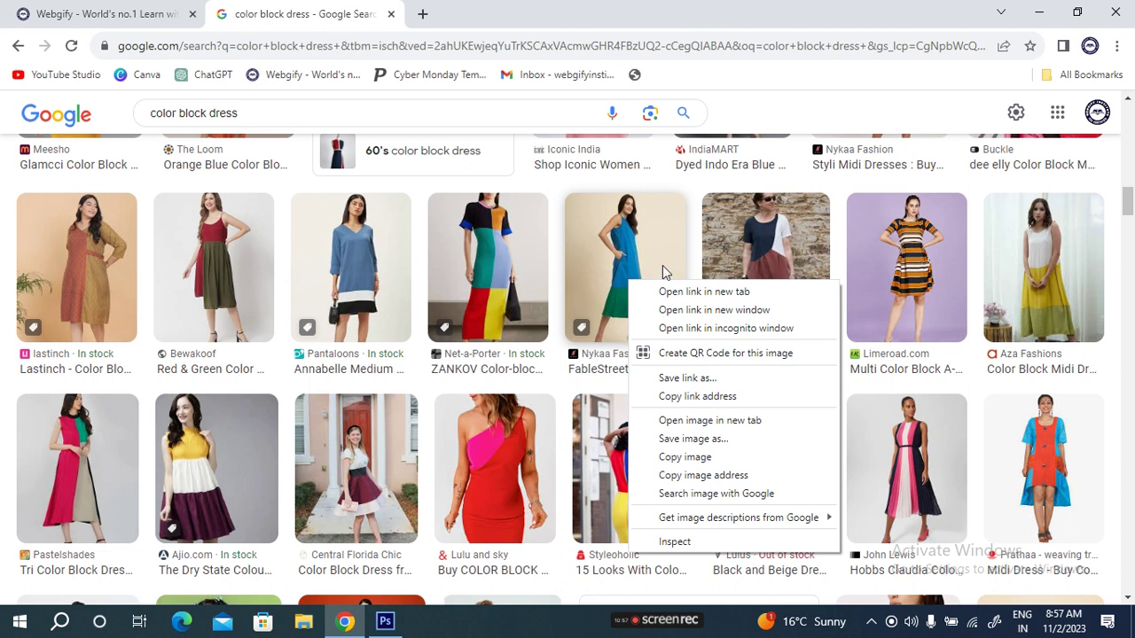
scroll(1027, 468, down, 3)
scroll(1027, 467, up, 3)
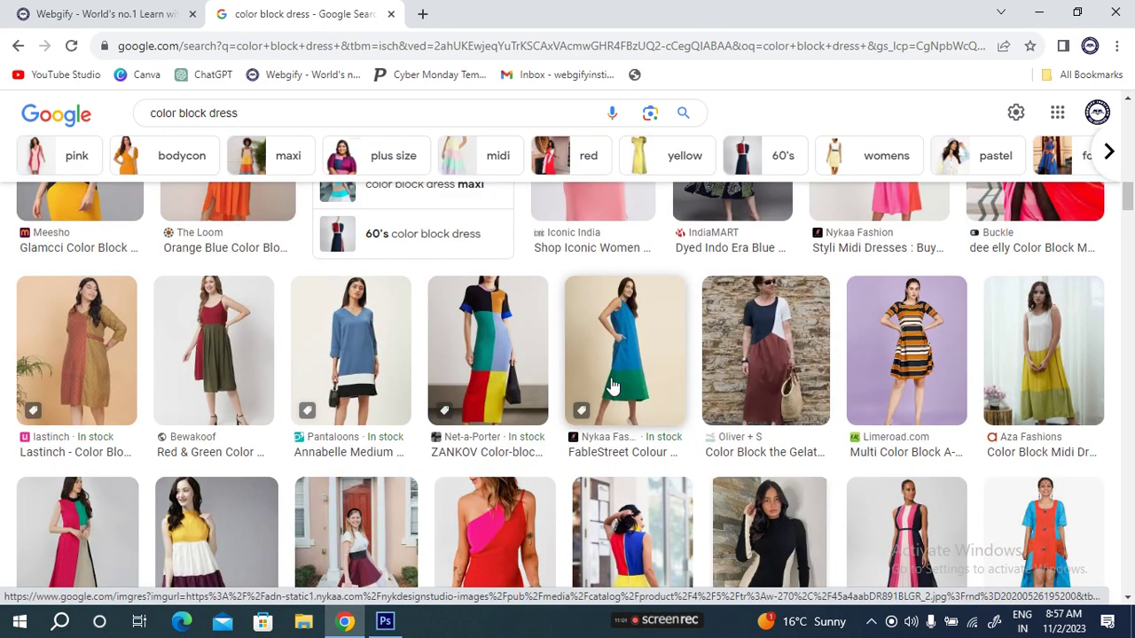
key(alt+Tab)
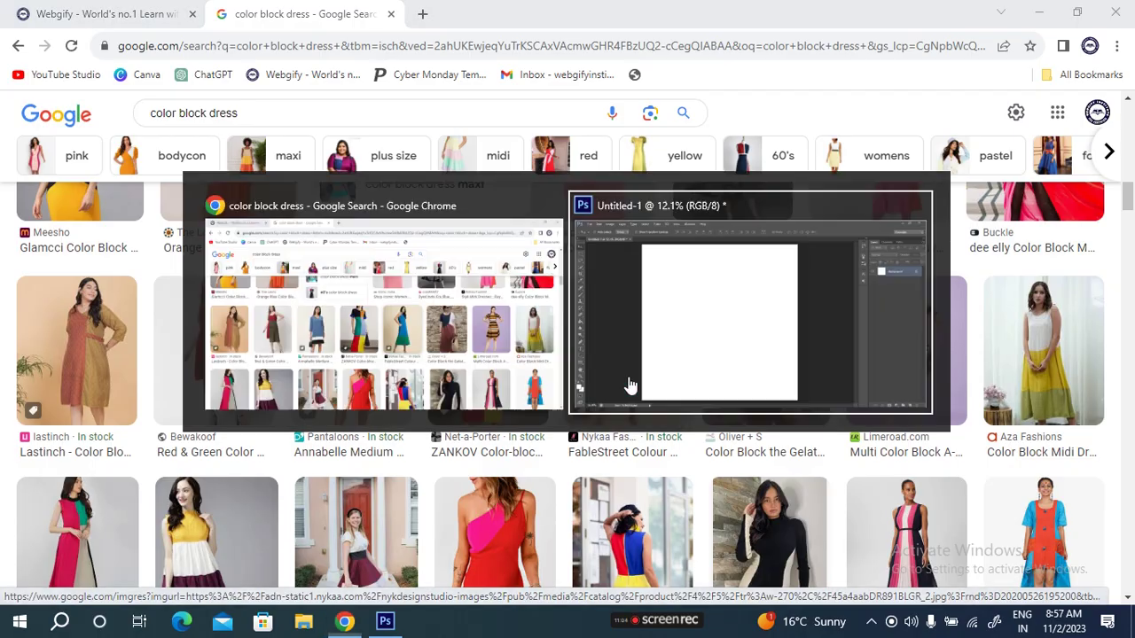
key(alt+Tab)
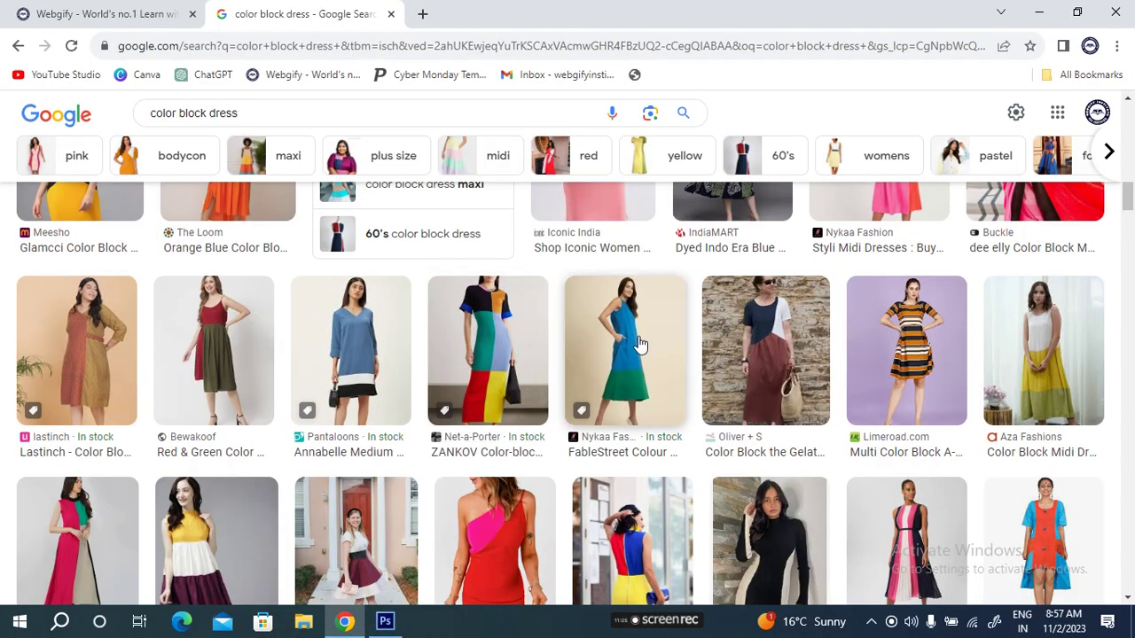
right_click(640, 337)
click(715, 241)
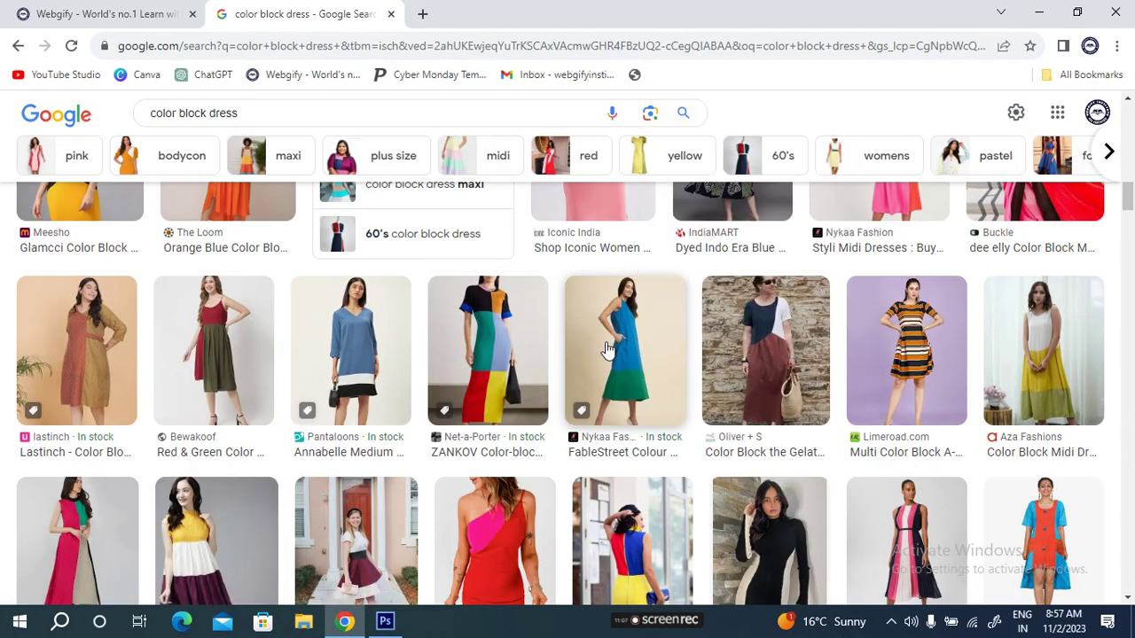
key(alt+Tab)
Step: Paste the blue-and-green dress photo as a new layer and scale it to about 768%
key(ctrl+v)
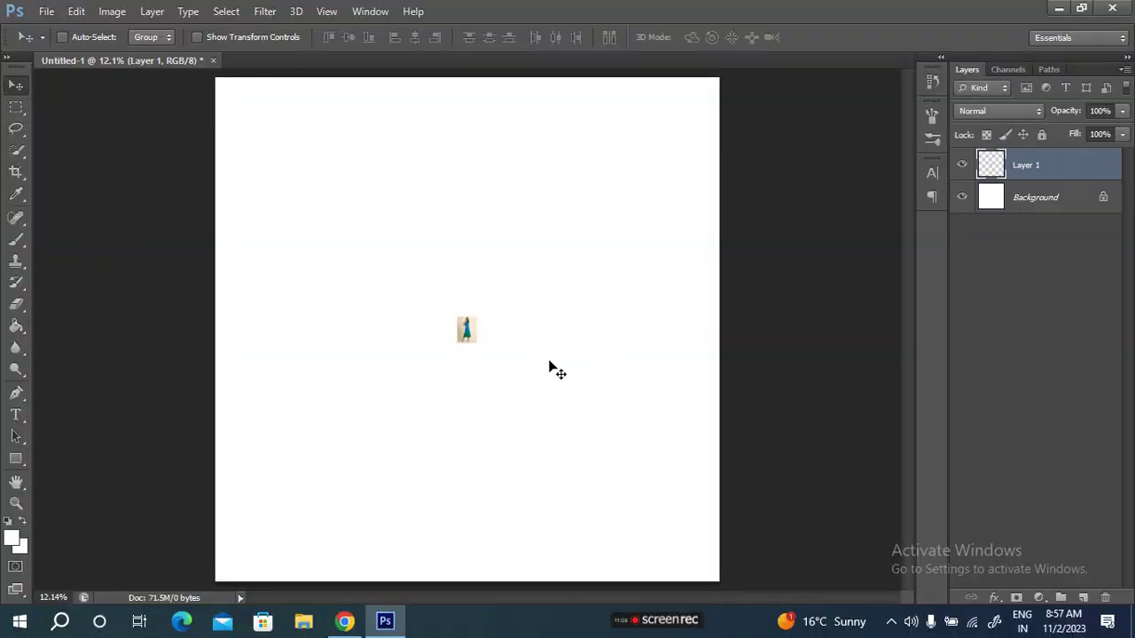
key(ctrl+t)
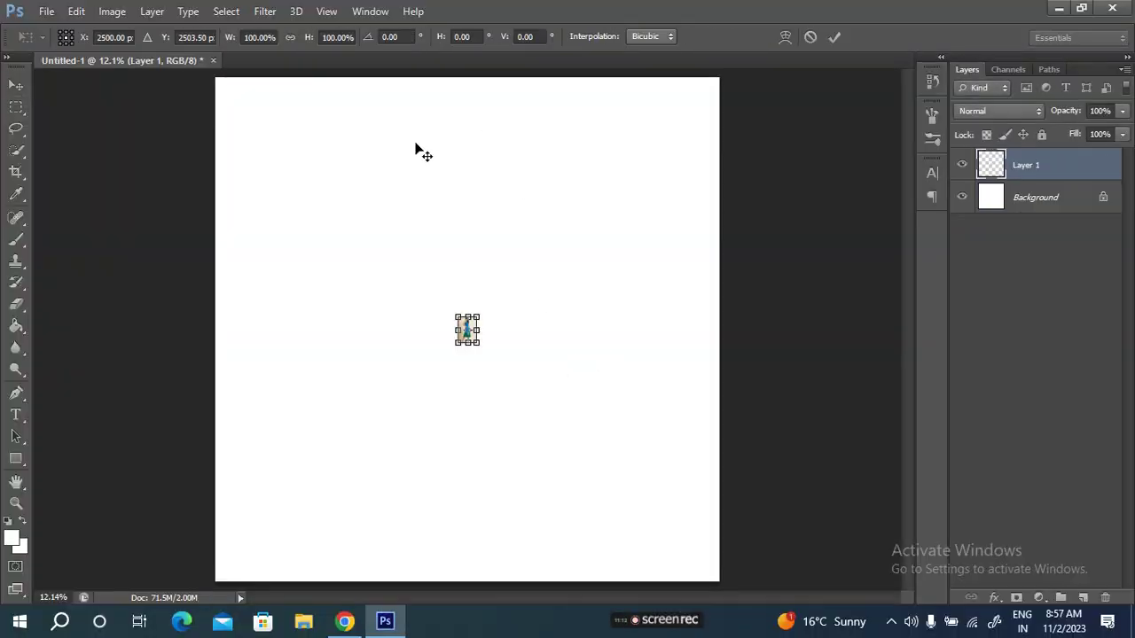
drag(230, 40, 547, 57)
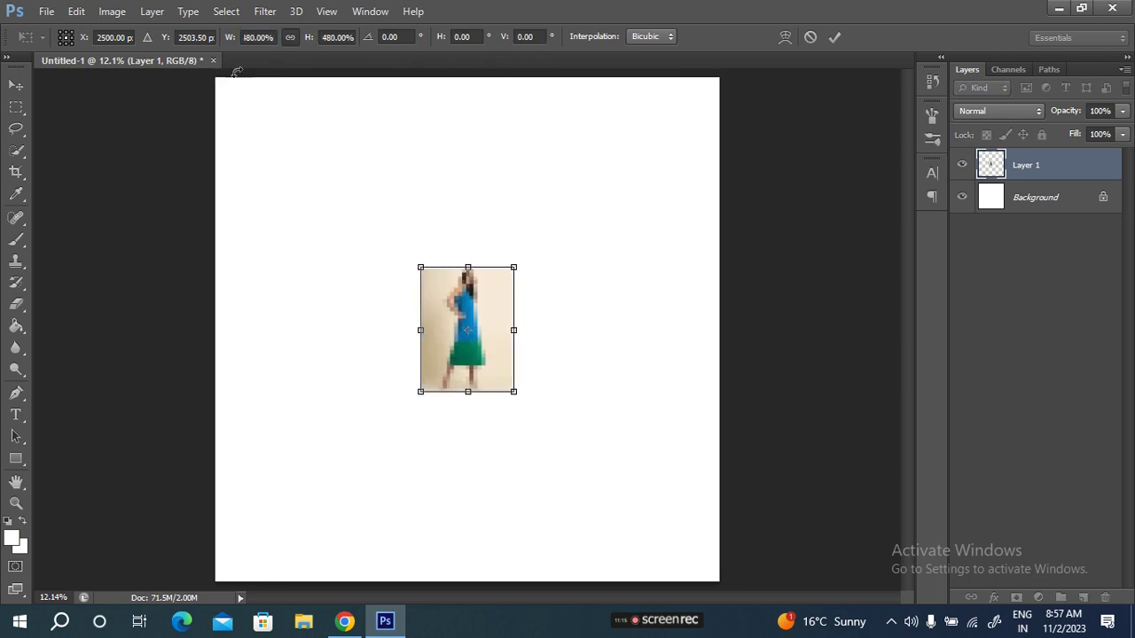
drag(228, 37, 805, 89)
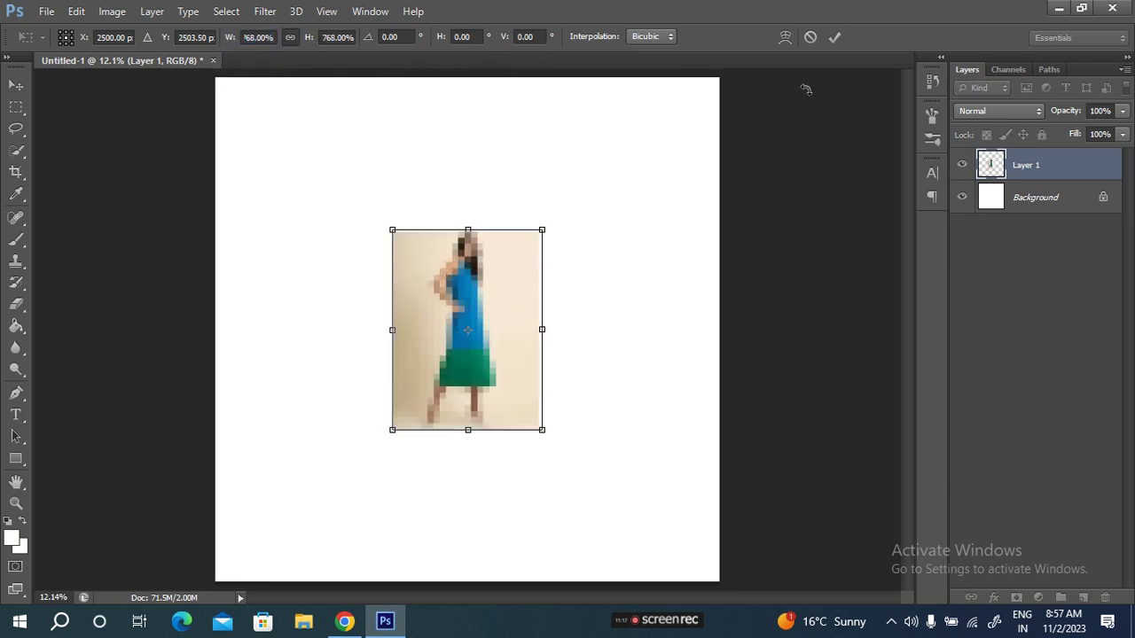
click(836, 37)
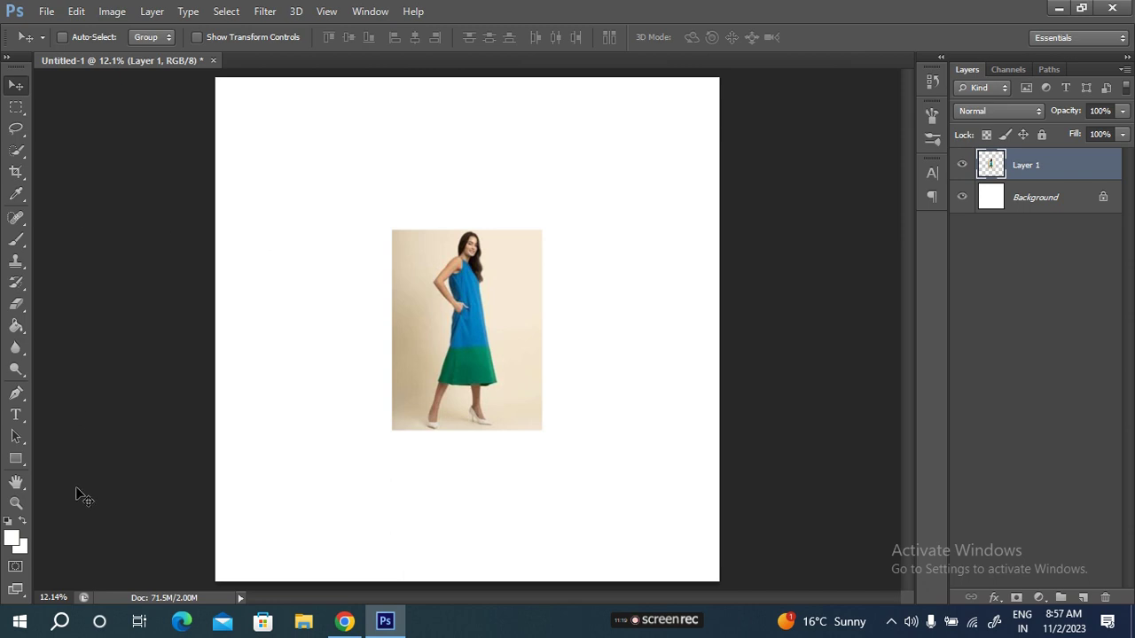
click(1044, 200)
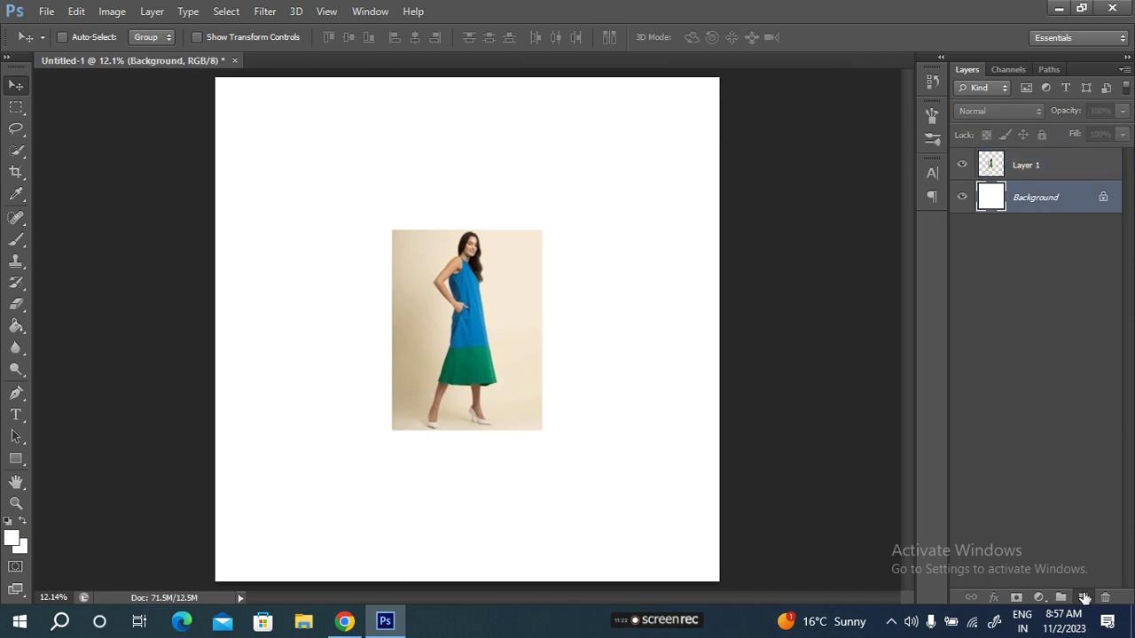
Step: Add a new layer above Background and fill it with the dress's blue, 037fbf
click(1082, 598)
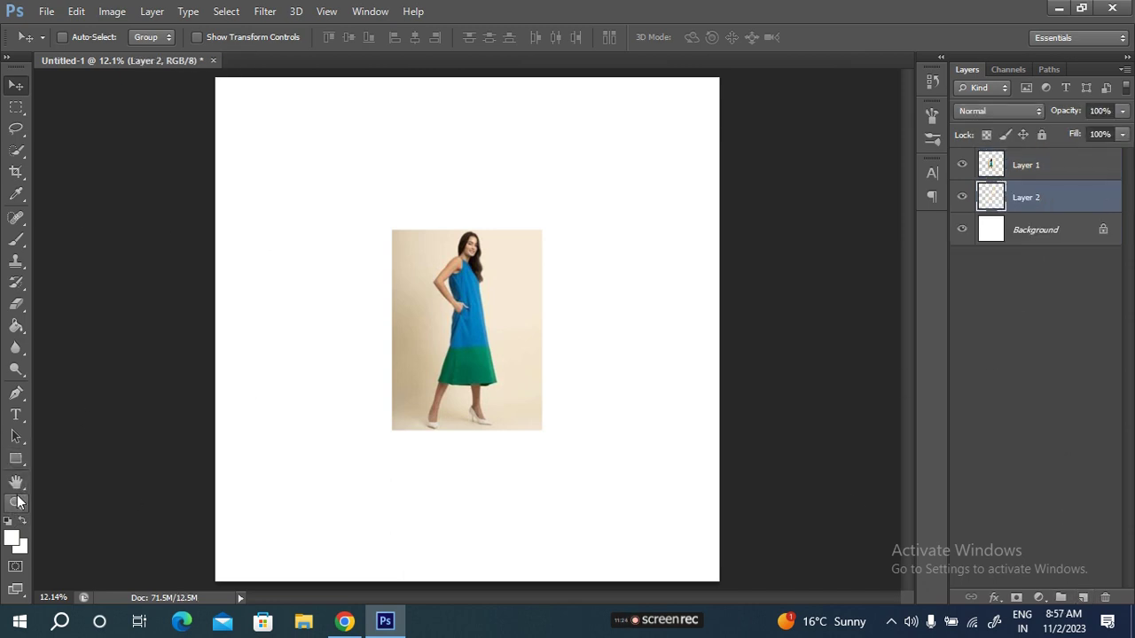
click(11, 537)
click(484, 300)
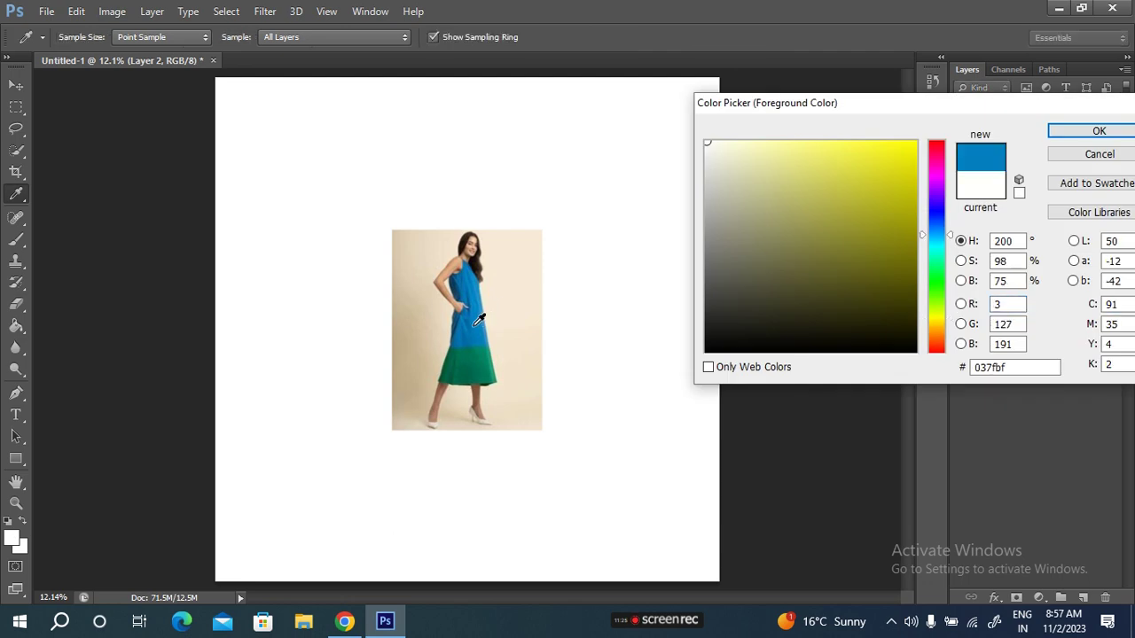
click(1096, 131)
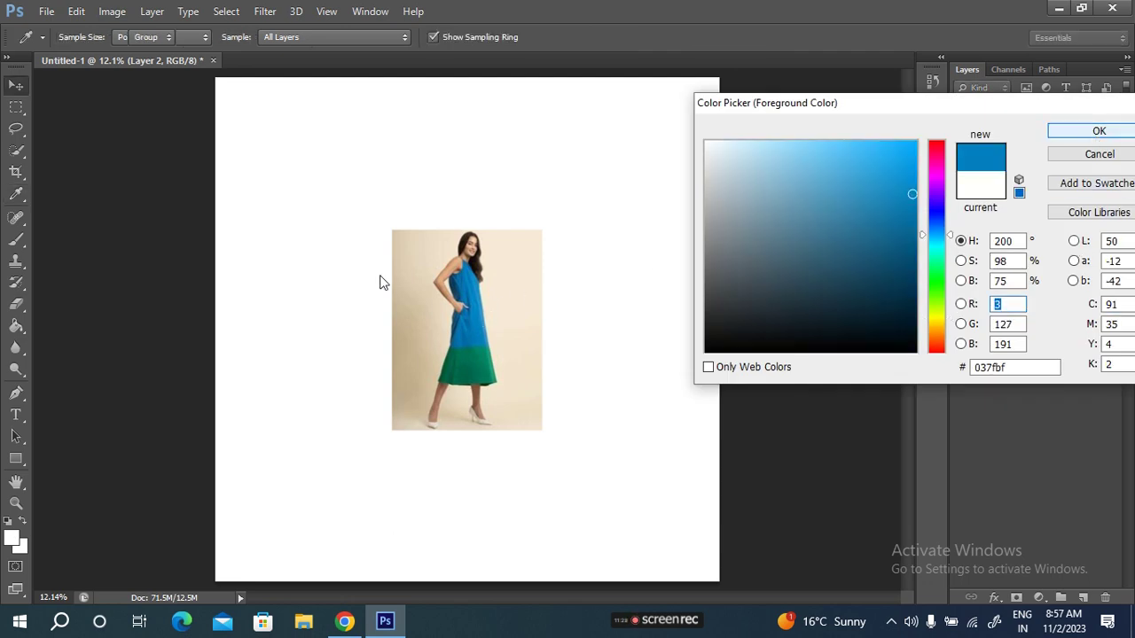
click(15, 328)
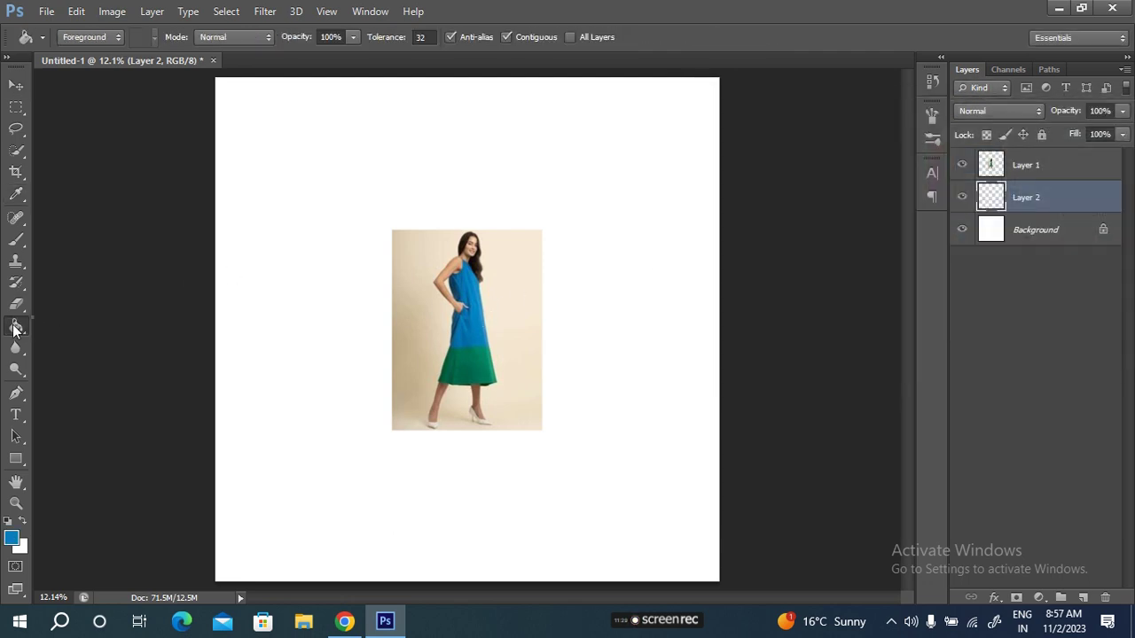
click(338, 352)
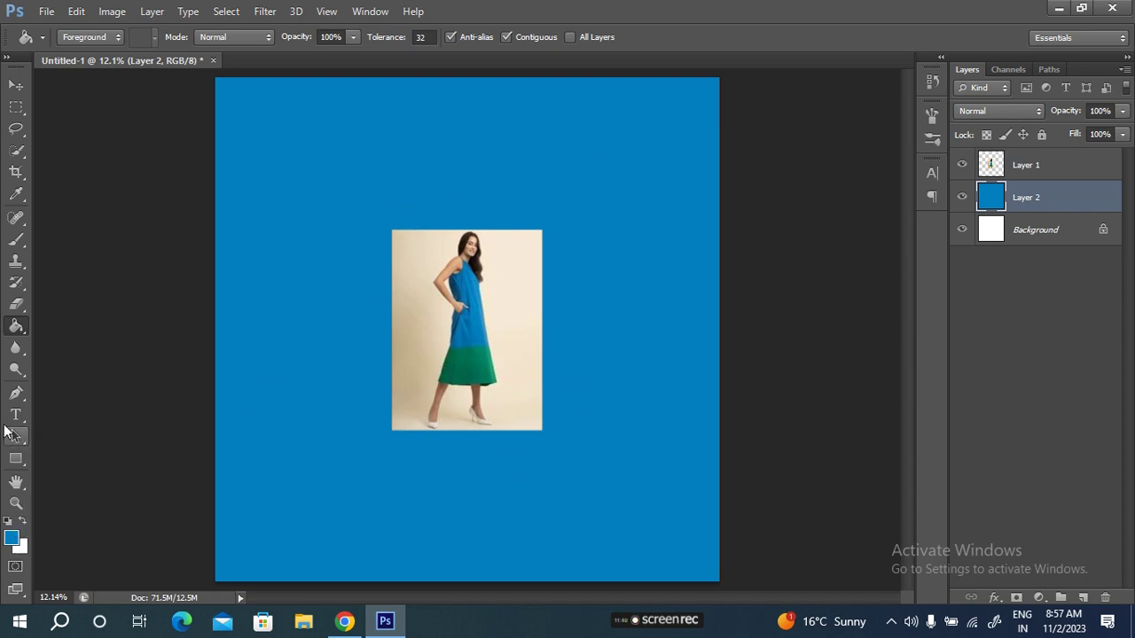
click(17, 457)
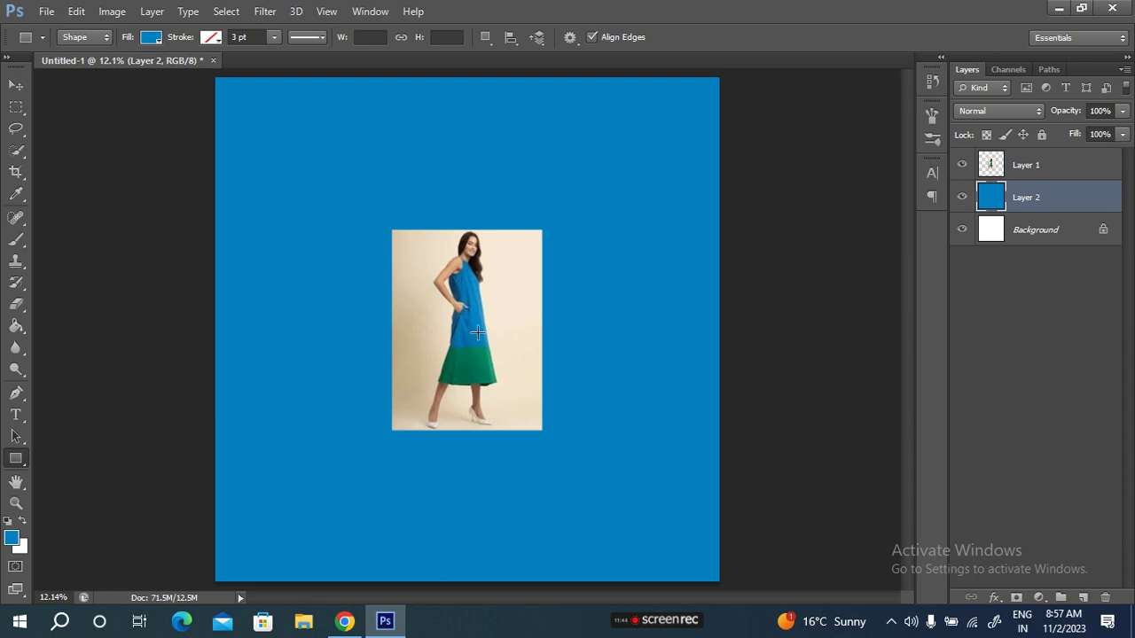
Step: Draw a rectangle across the lower canvas filled with the dress's green, 007255
drag(171, 416, 803, 632)
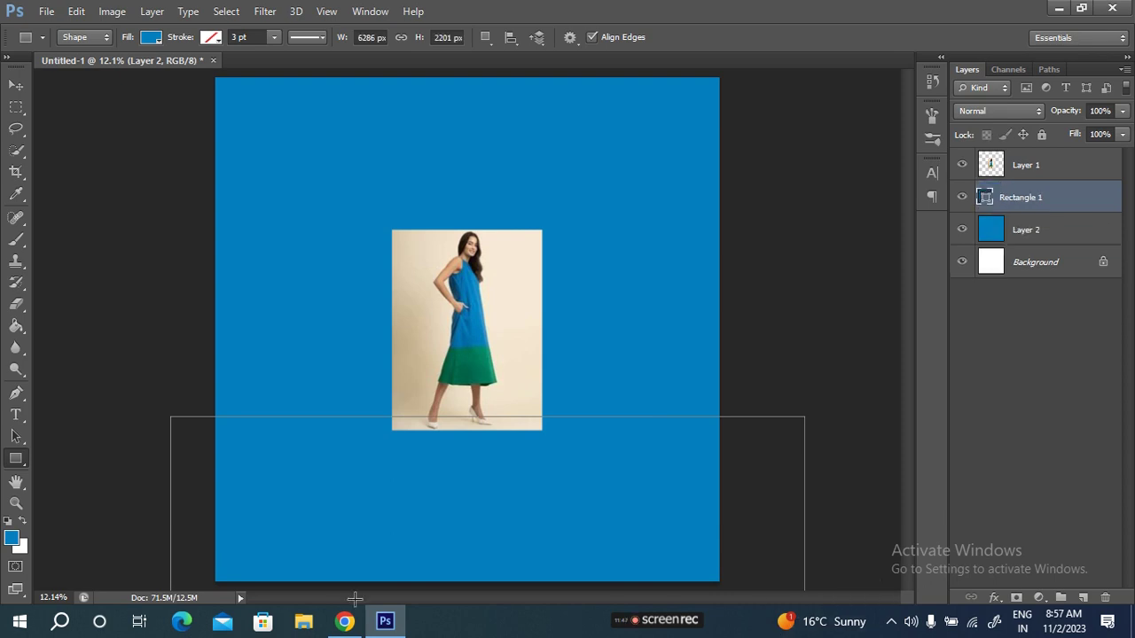
click(149, 41)
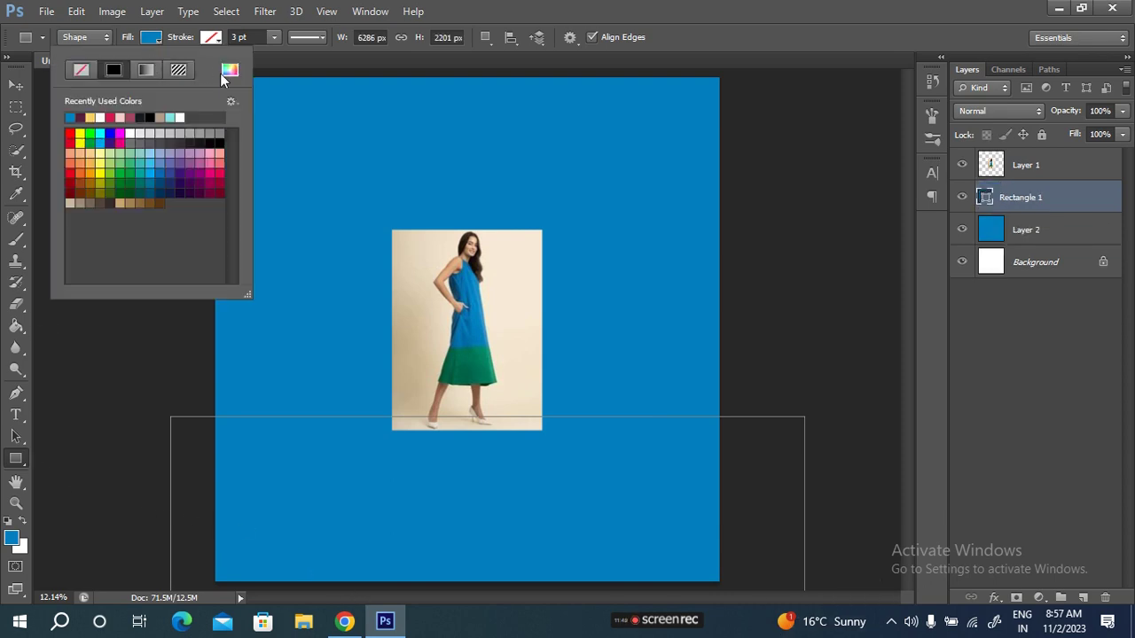
click(229, 71)
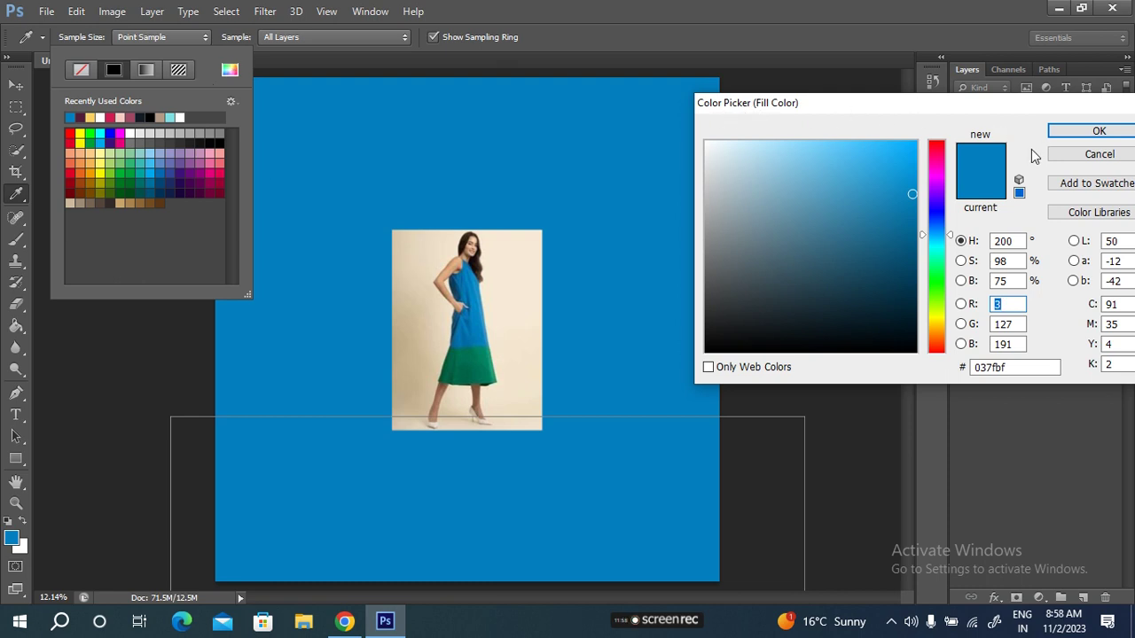
click(479, 363)
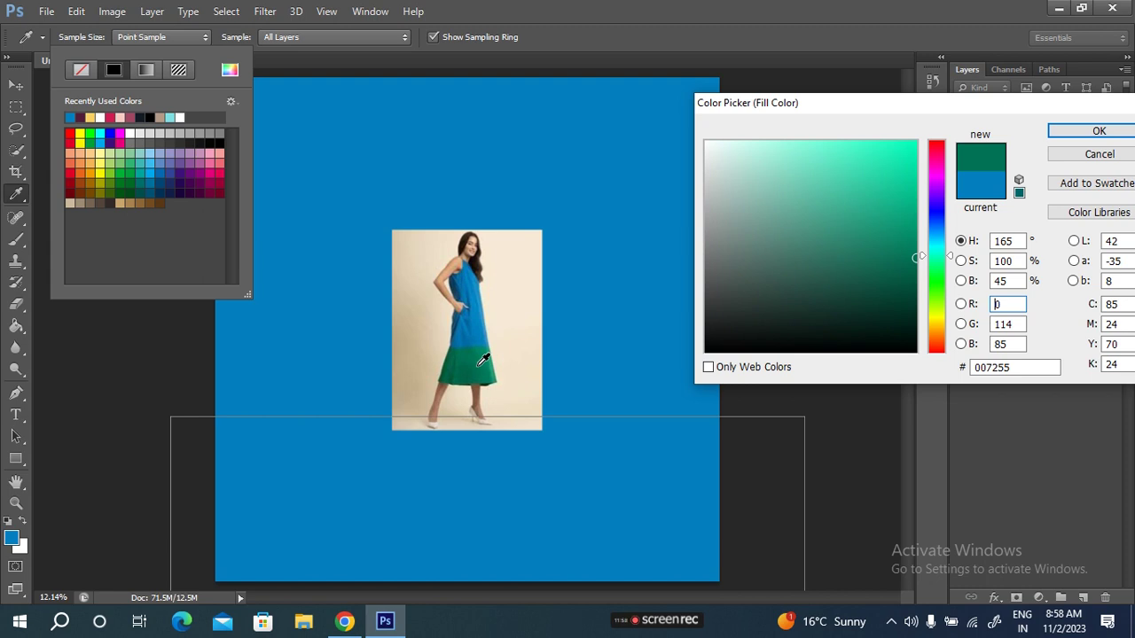
click(1099, 131)
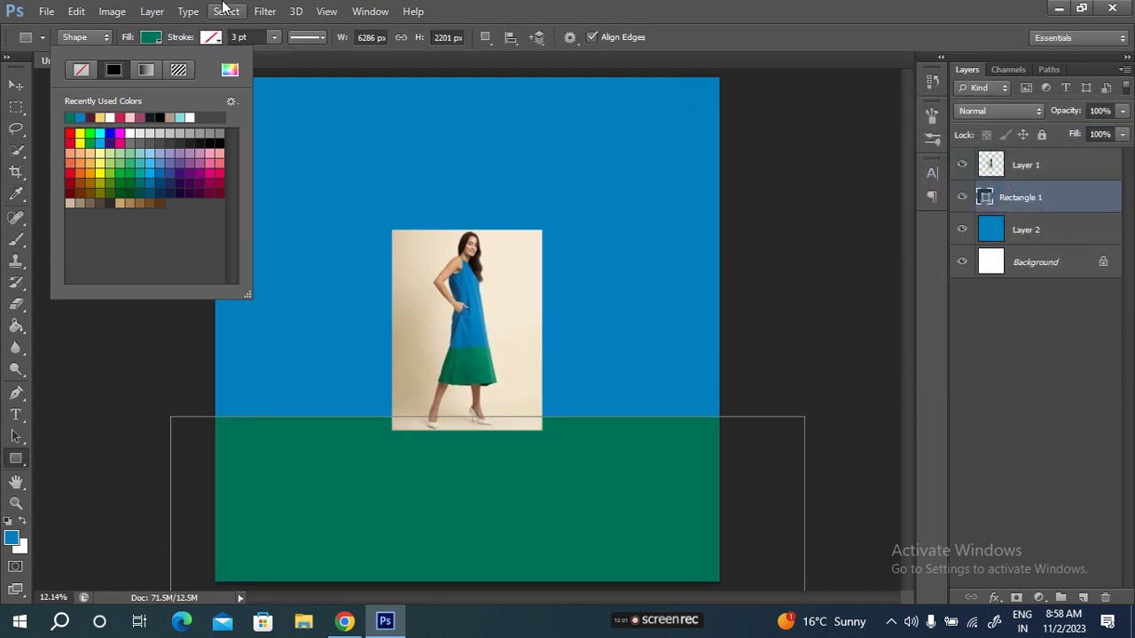
key(Escape)
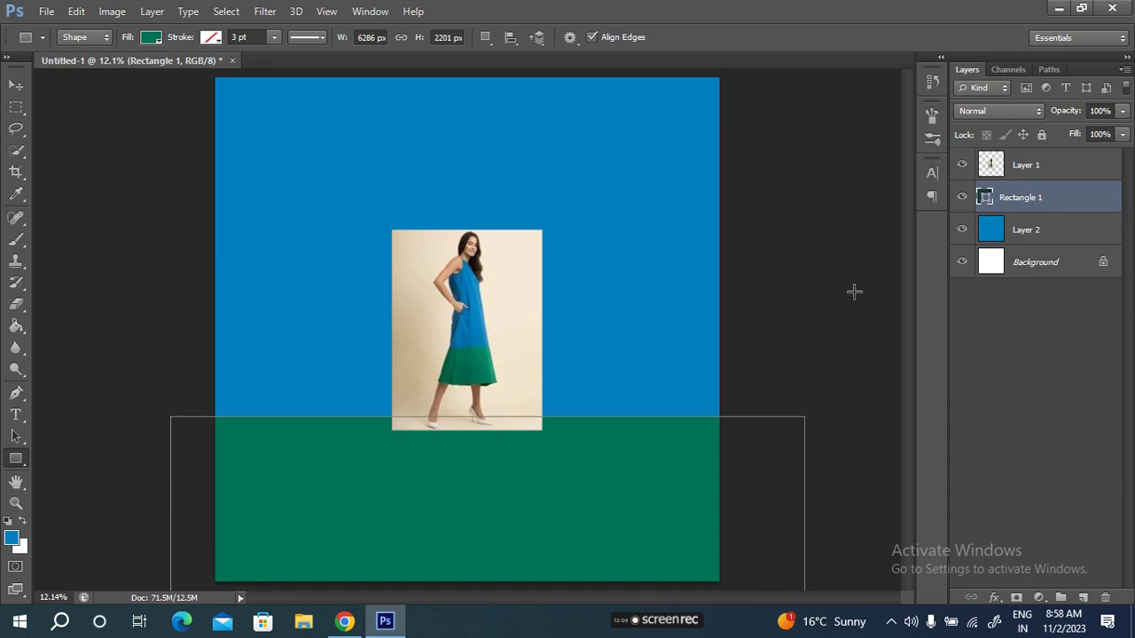
click(1039, 166)
Step: Shift the dress photo up and right, then hide Layer 1 to leave the blue and green blocks
key(v)
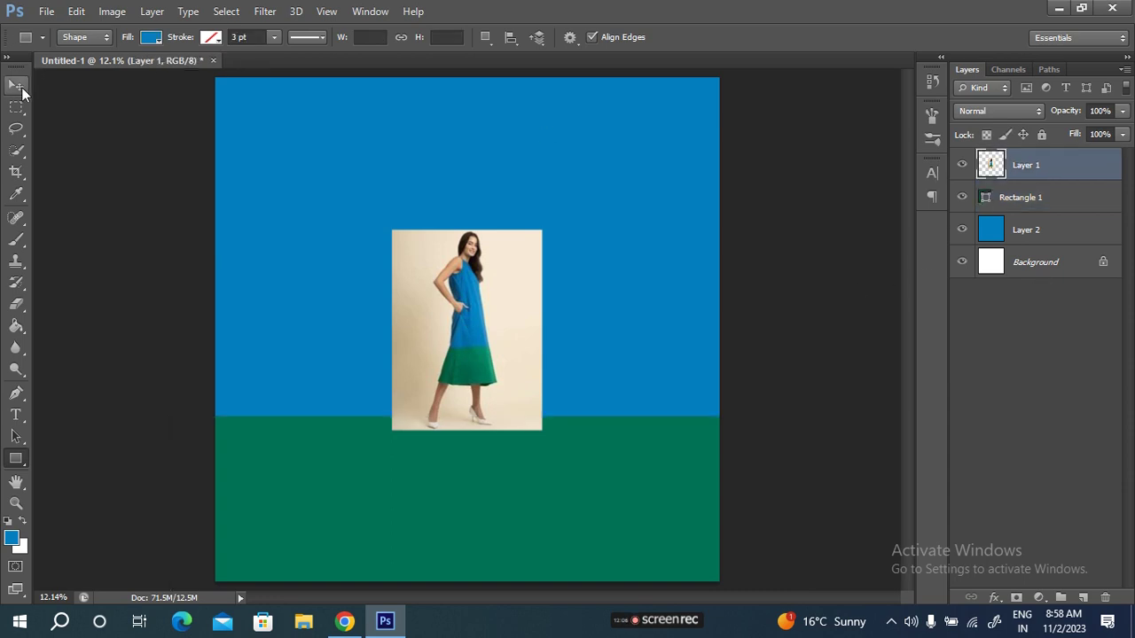
drag(507, 350, 616, 280)
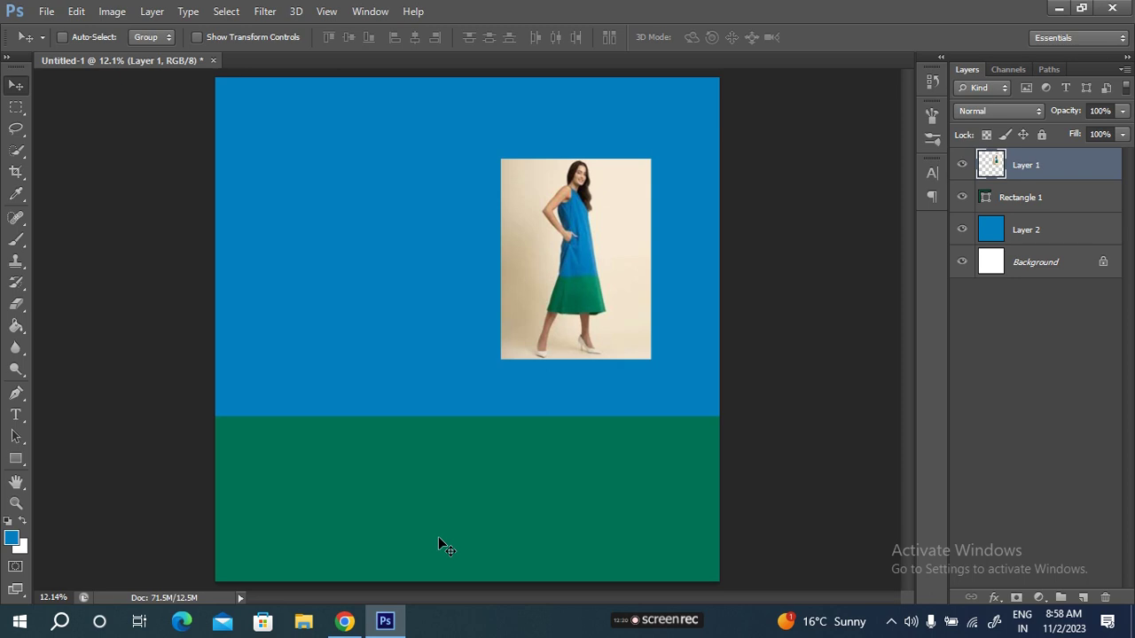
click(963, 167)
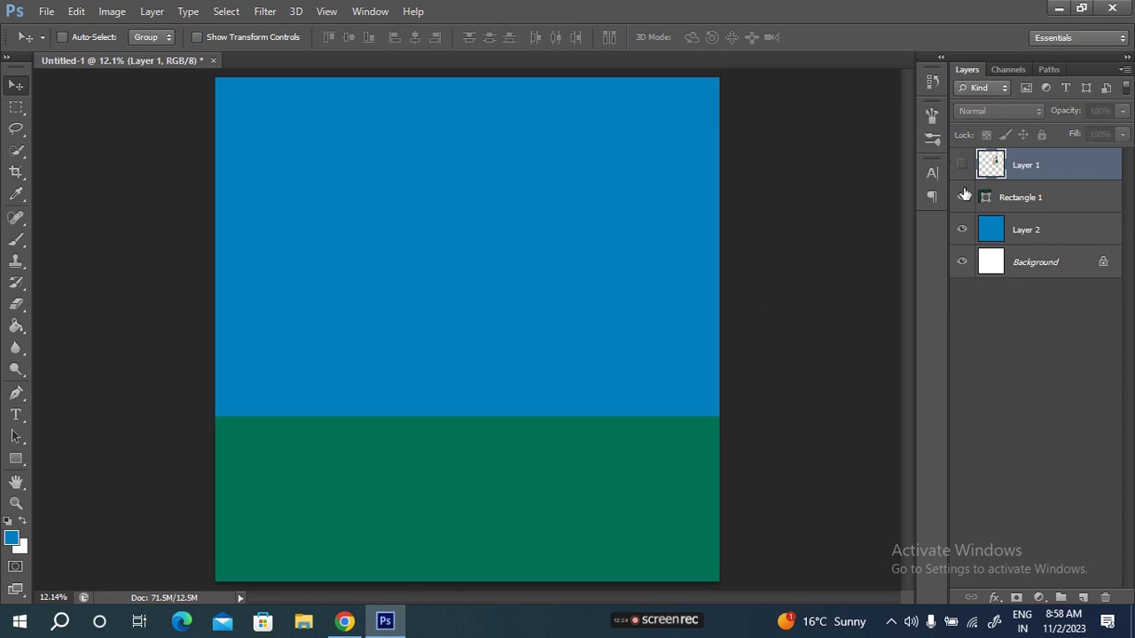